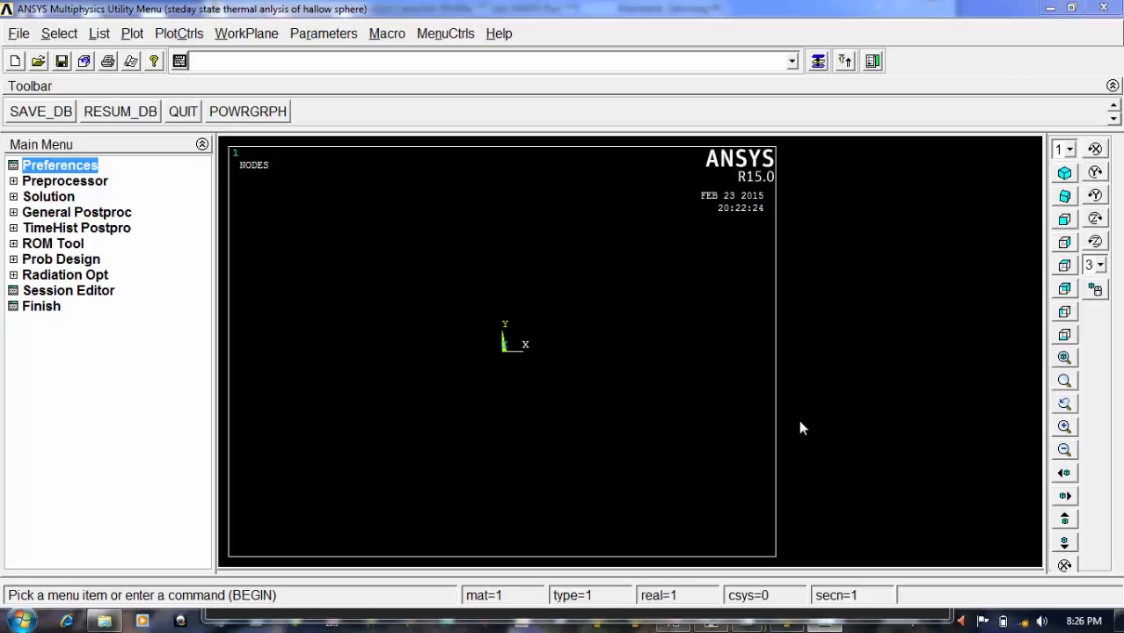
Filter the interface preferences to the Thermal discipline with the h-Method
left_click(32, 172)
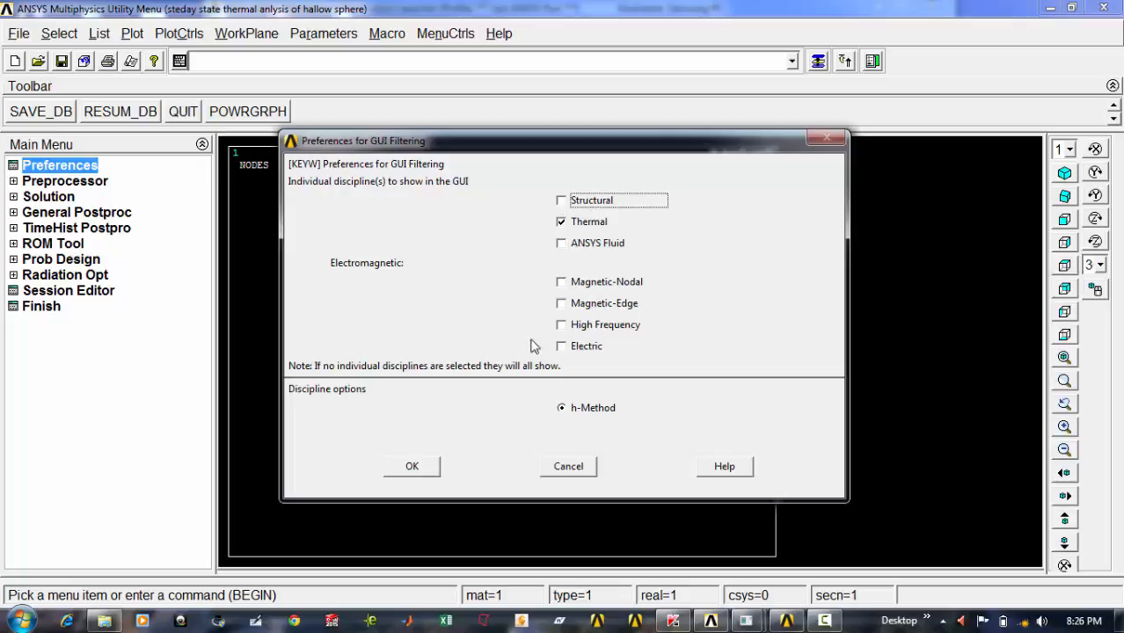
left_click(394, 469)
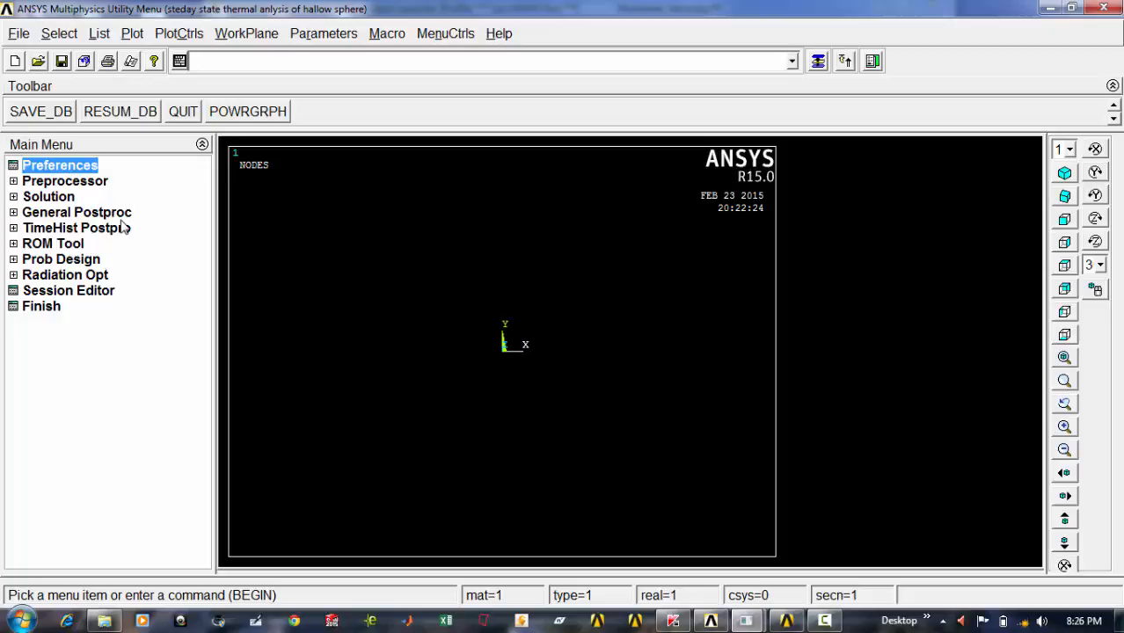
Add the thermal Solid 8node 77 element as element type 1
left_click(15, 181)
left_click(49, 198)
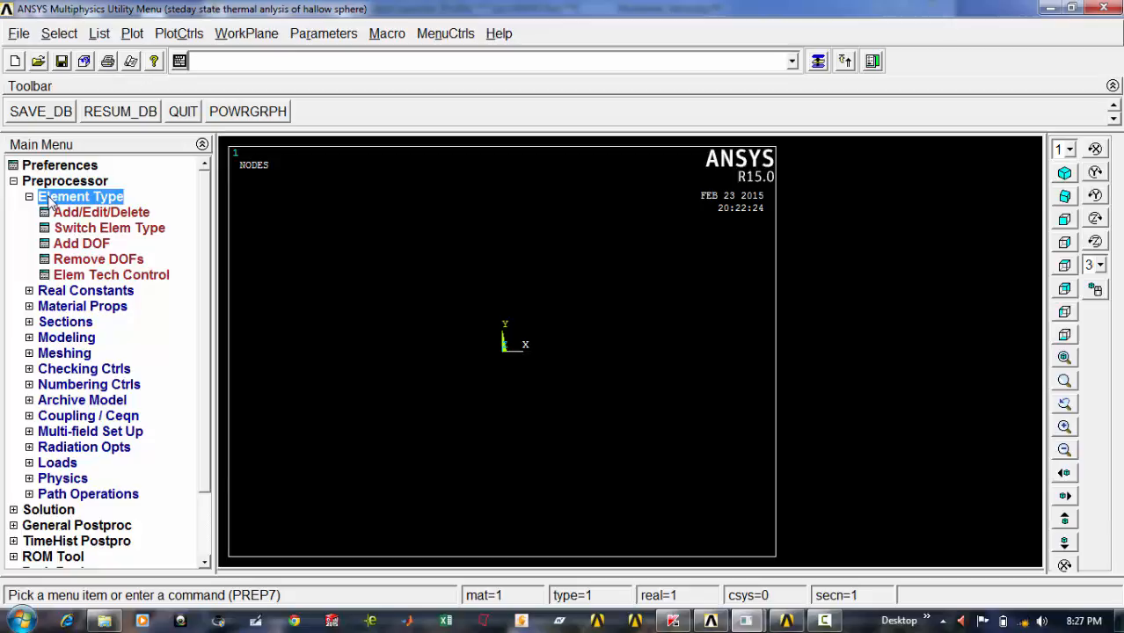
left_click(88, 213)
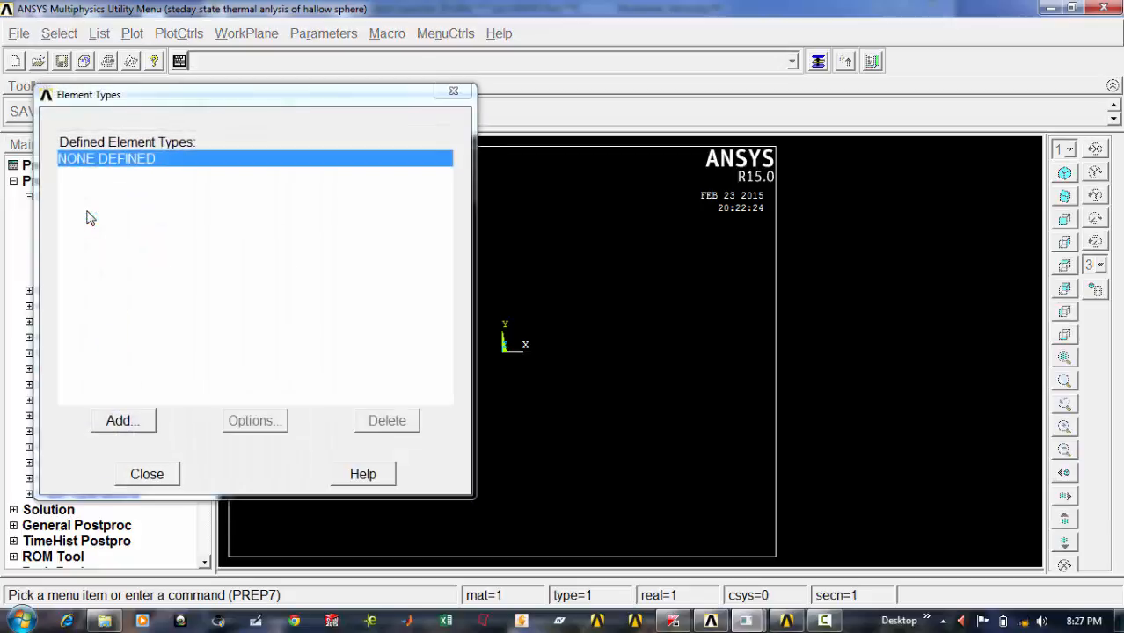
left_click_drag(165, 100, 284, 89)
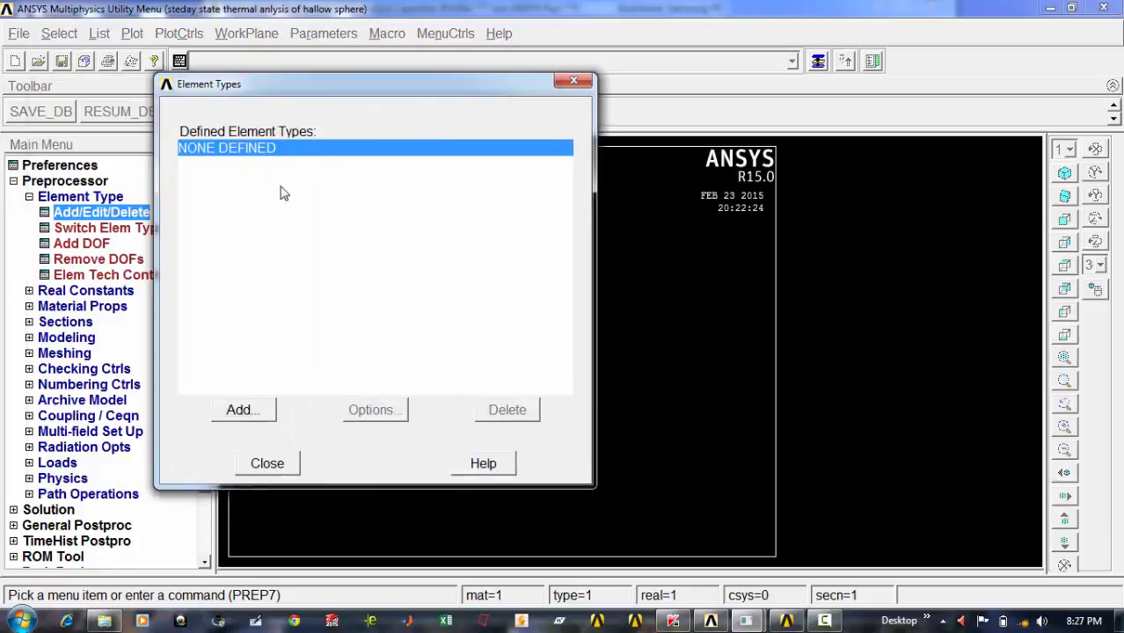
left_click(258, 410)
left_click(611, 303)
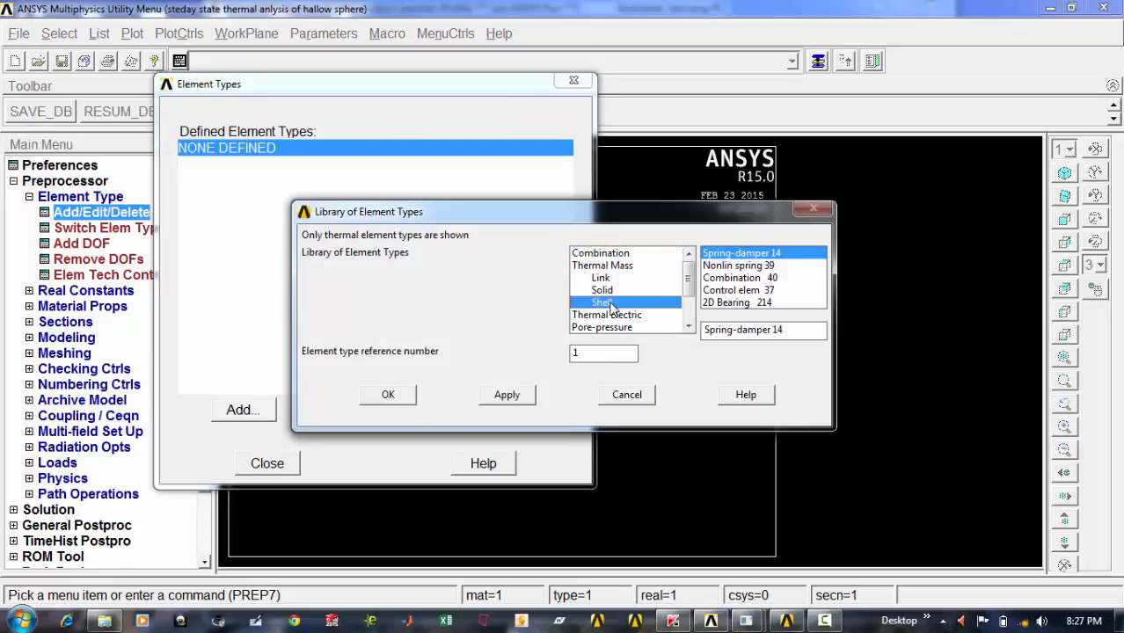
left_click(607, 290)
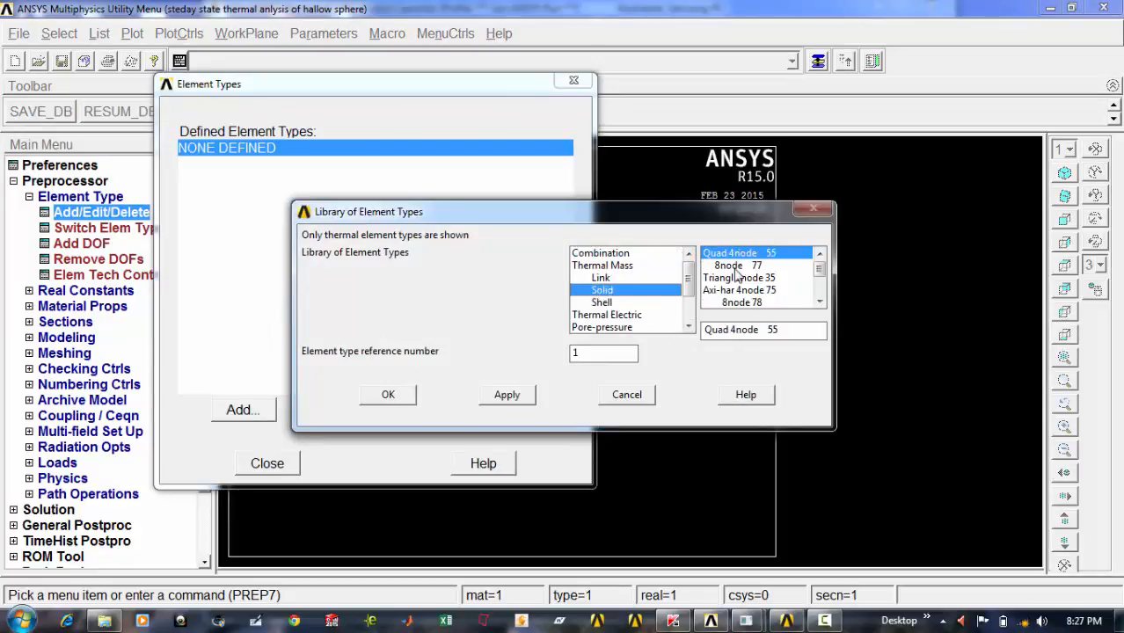
left_click(733, 267)
left_click(388, 394)
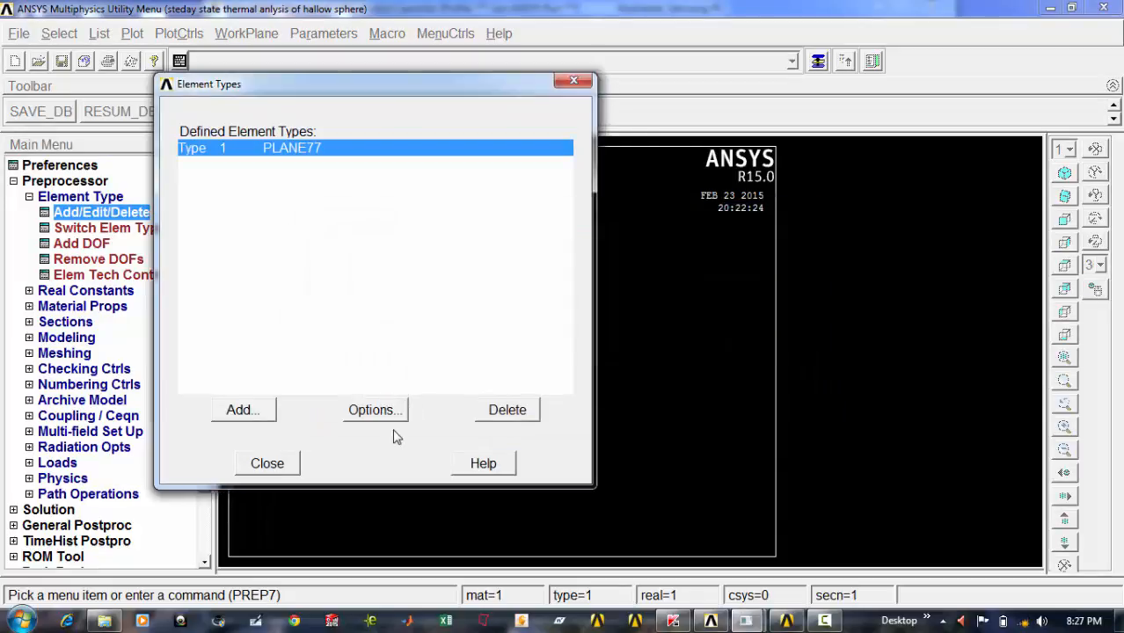
Set the PLANE77 element behavior (K3) to Axisymmetric and finish the element type definition
left_click(392, 410)
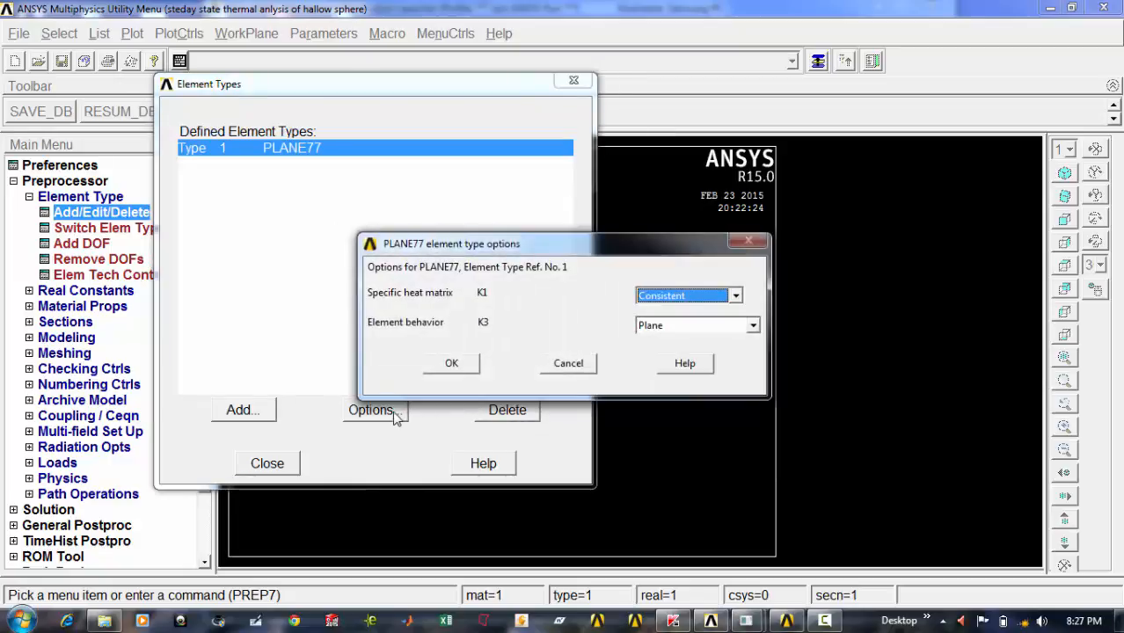
left_click(752, 327)
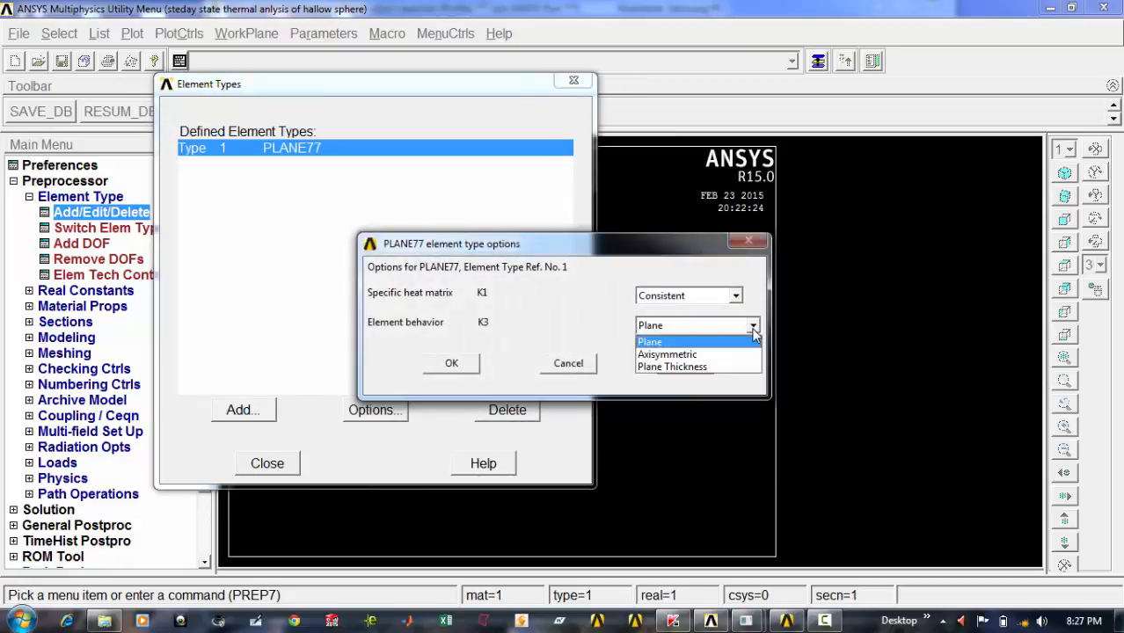
left_click(745, 356)
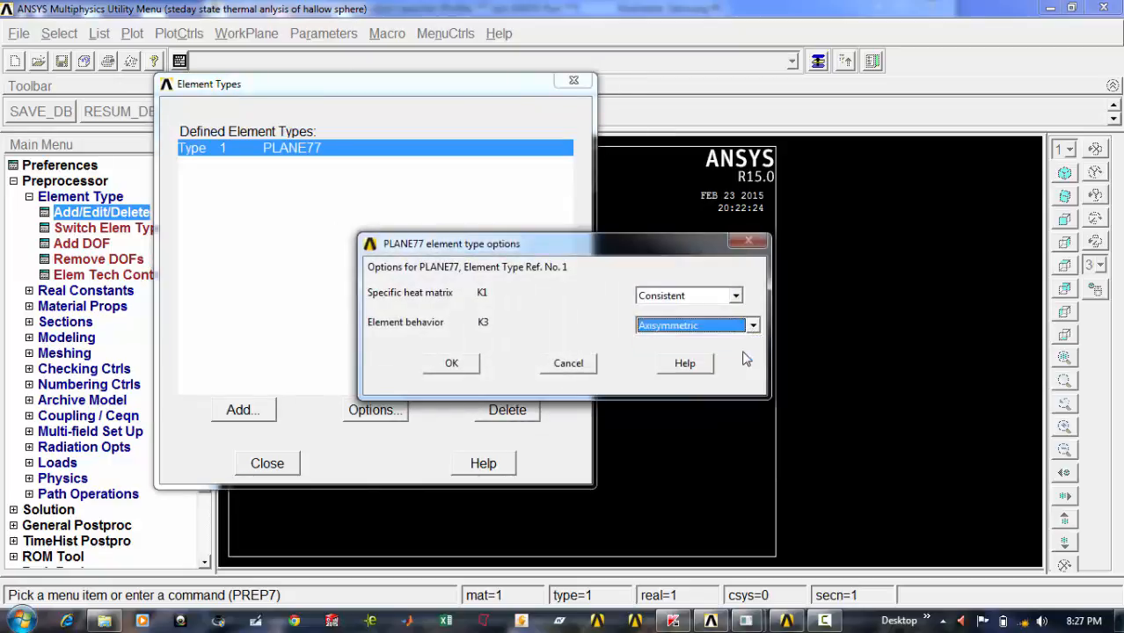
left_click(450, 364)
left_click(268, 464)
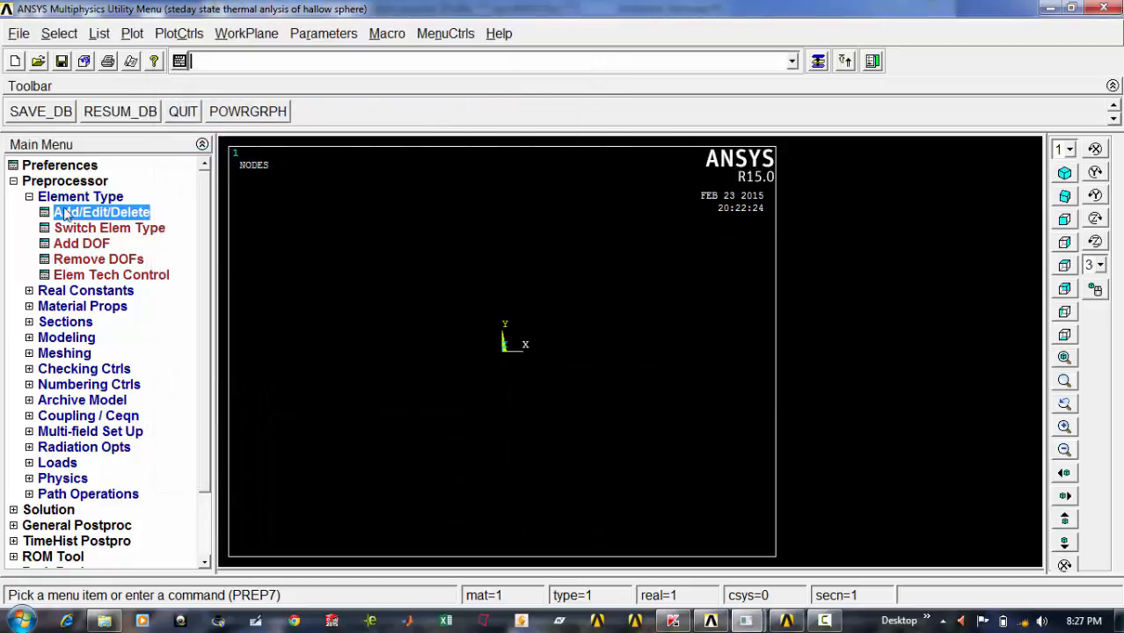
left_click(31, 198)
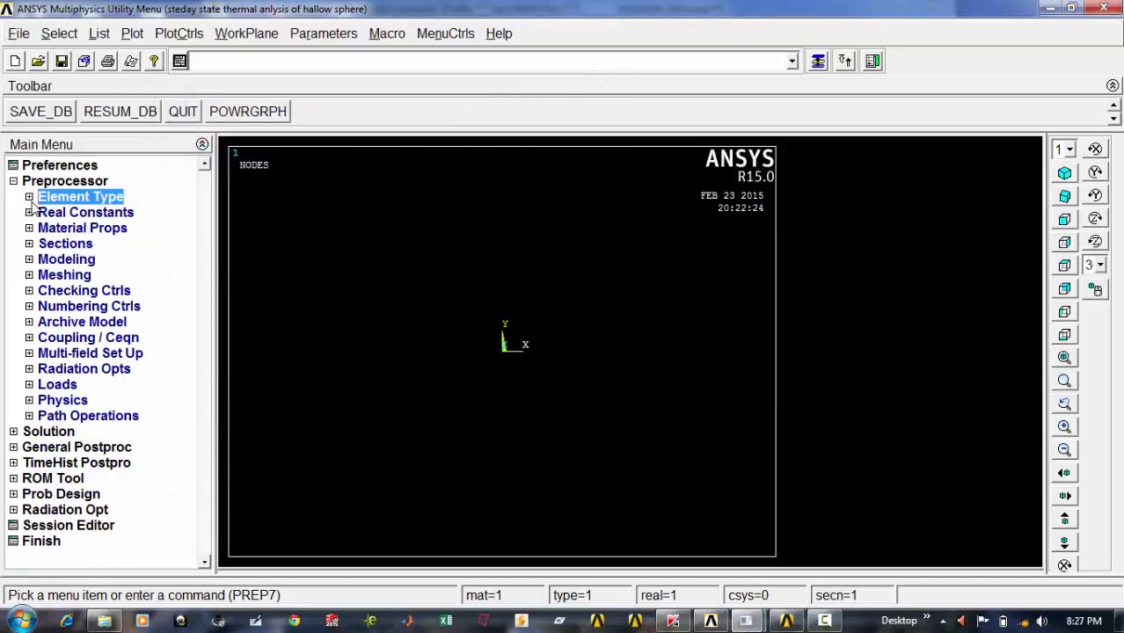
Define an isotropic thermal conductivity KXX of 200 for material model 1
left_click(93, 230)
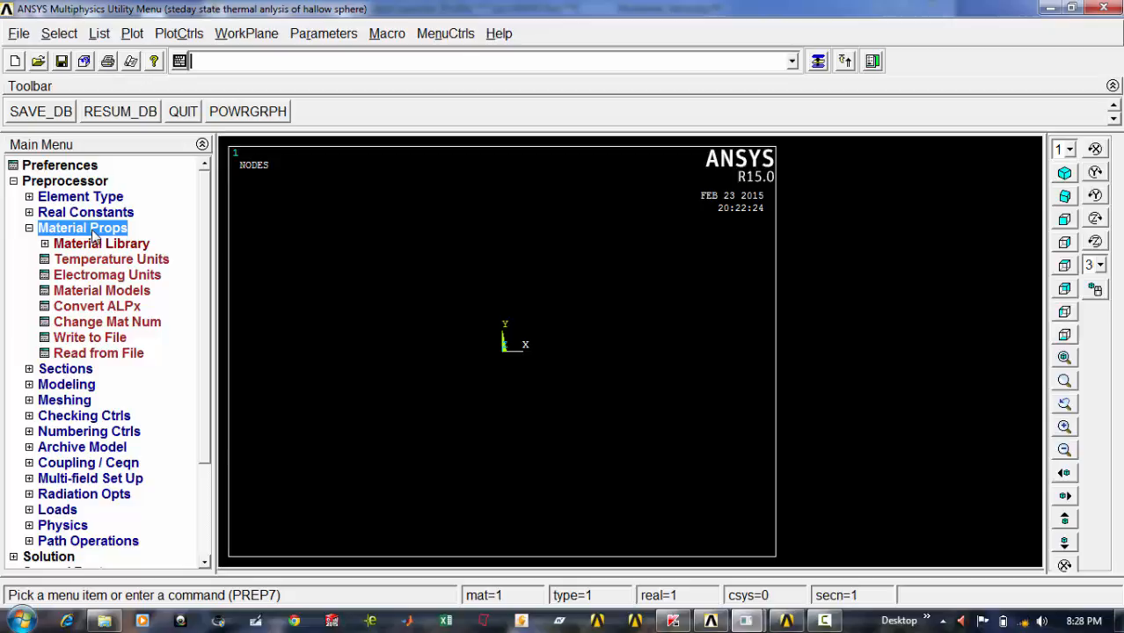
left_click(108, 295)
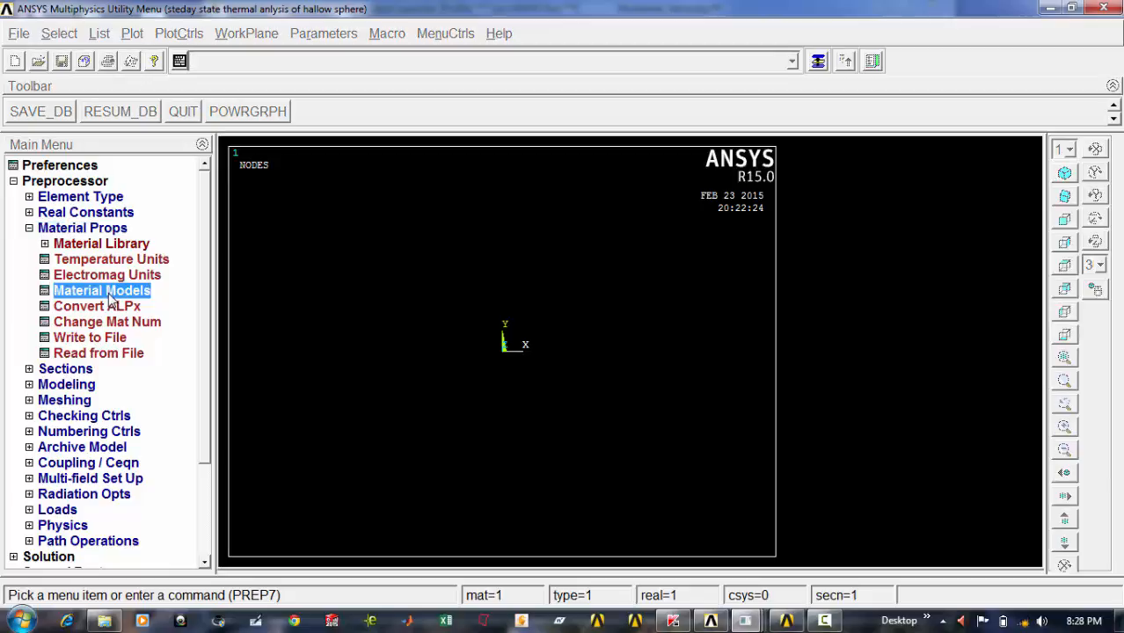
double_click(576, 281)
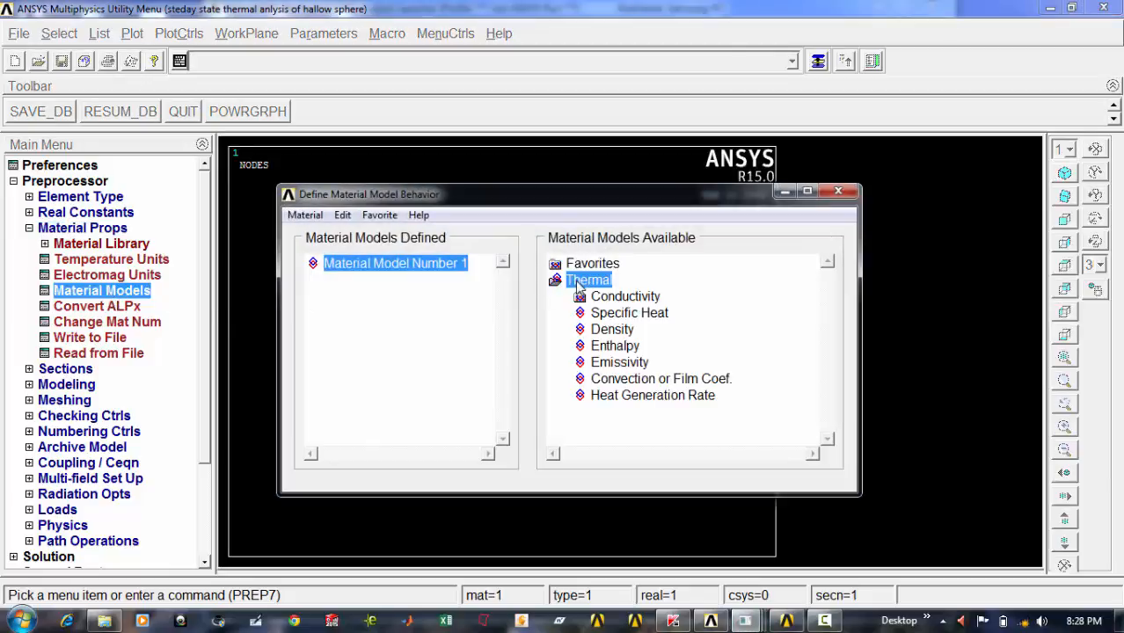
double_click(625, 297)
double_click(628, 313)
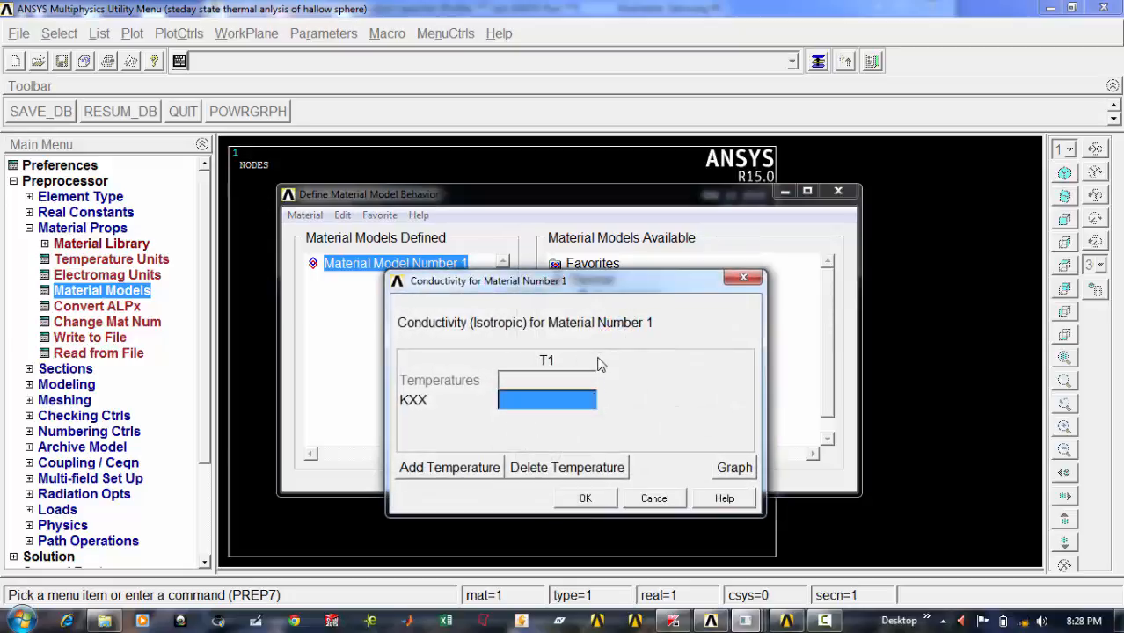
type("200")
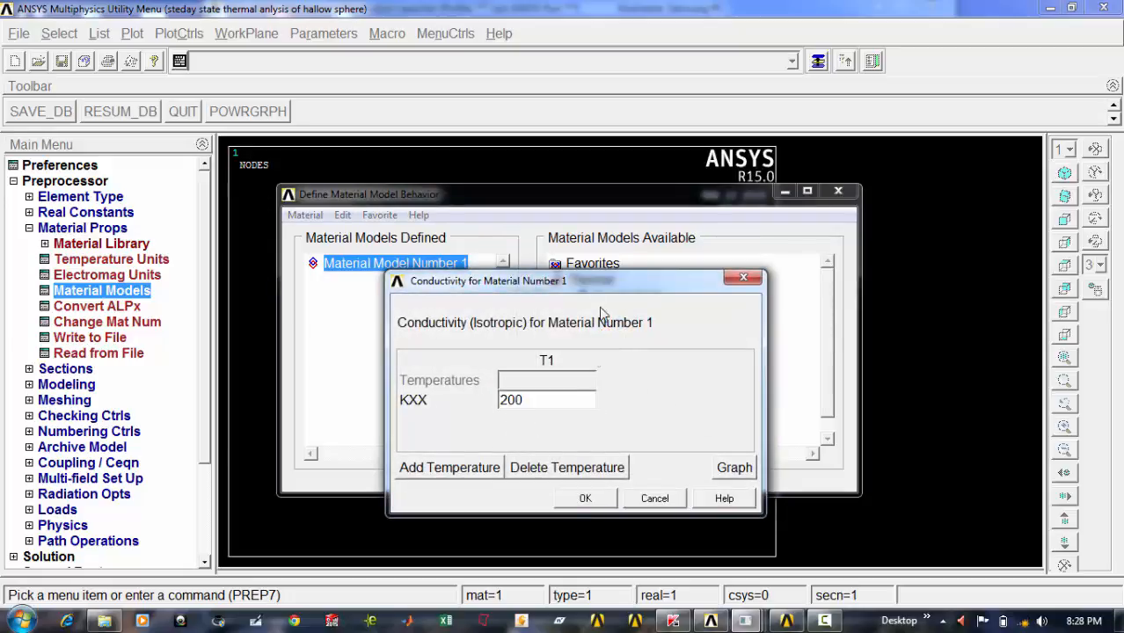
left_click(585, 497)
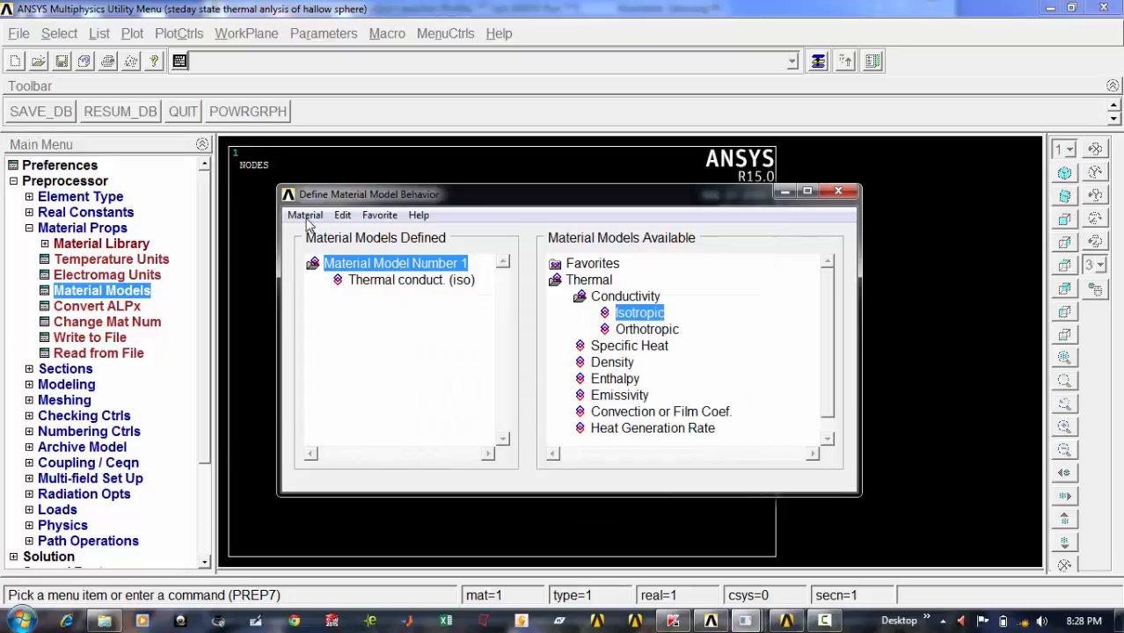
left_click(305, 215)
left_click(312, 253)
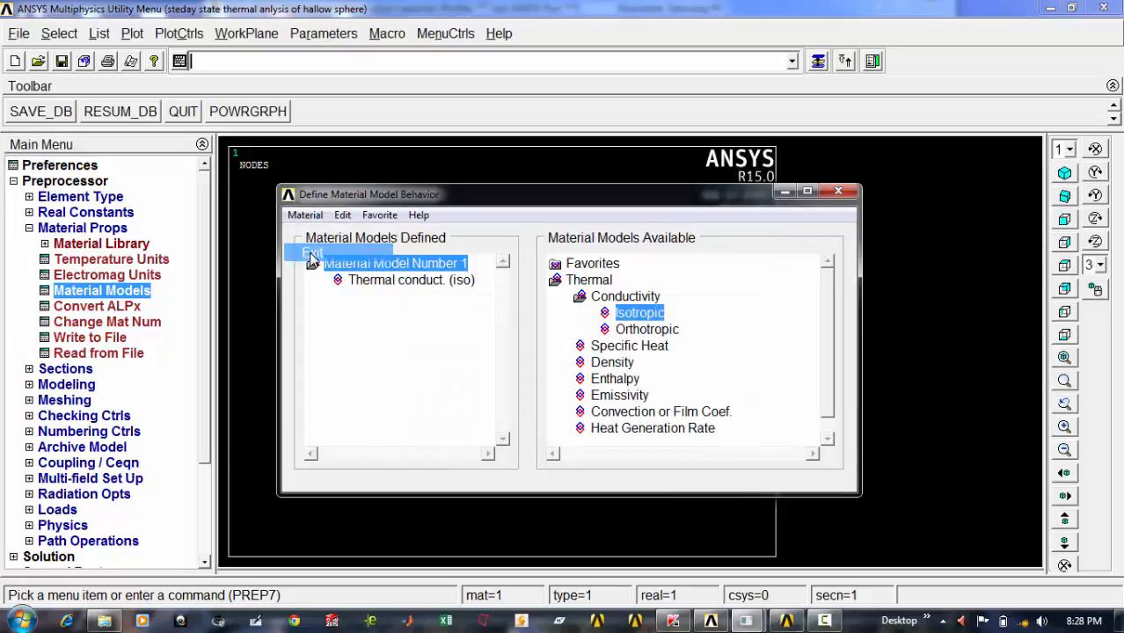
left_click(29, 227)
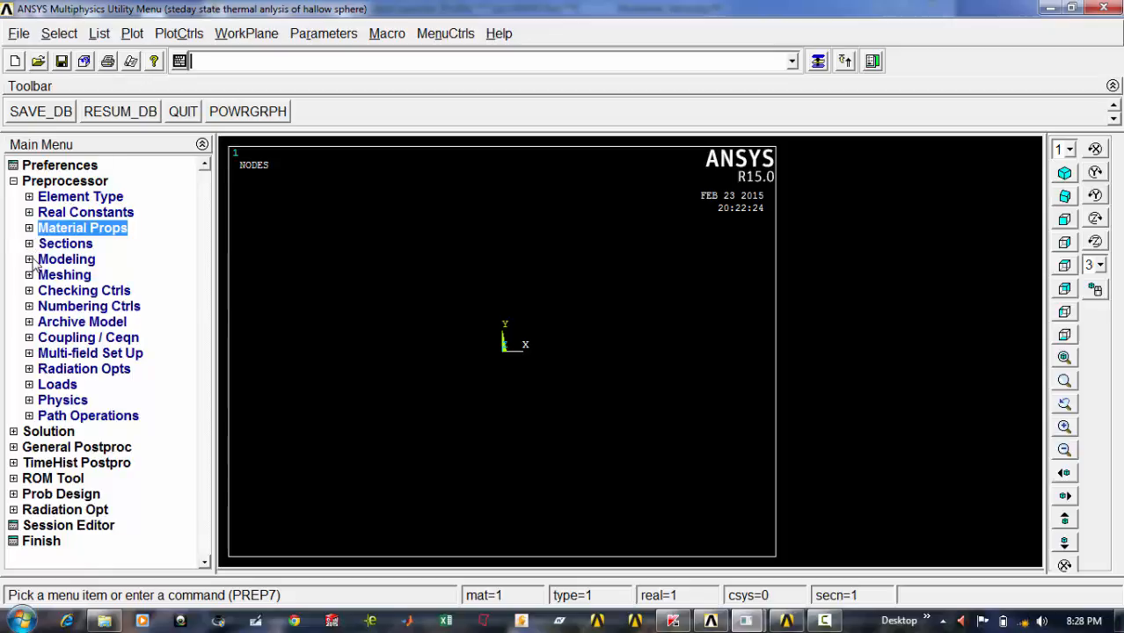
Create an annular circular area centred on the working plane origin with radii 0.02 and 0.06
left_click(29, 260)
left_click(45, 275)
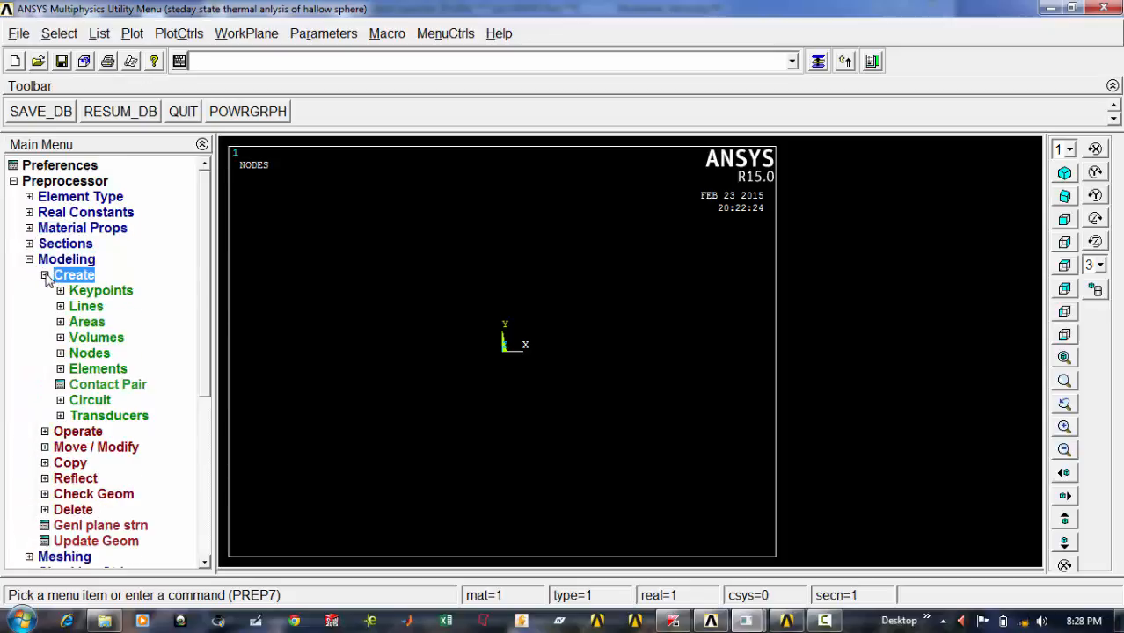
left_click(60, 322)
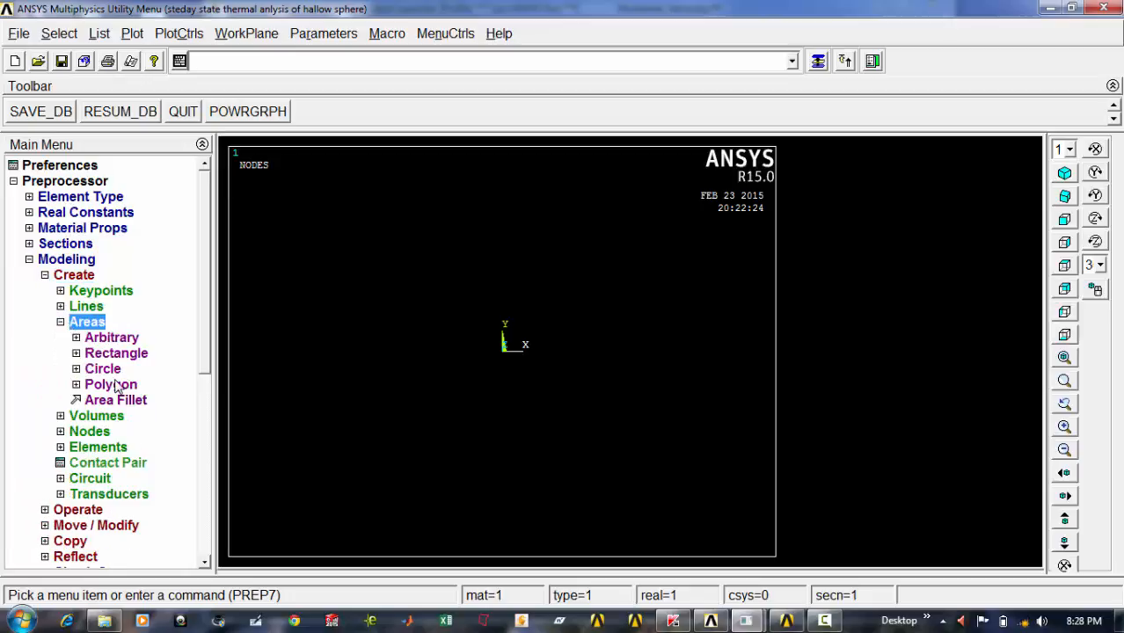
left_click(114, 369)
left_click(116, 401)
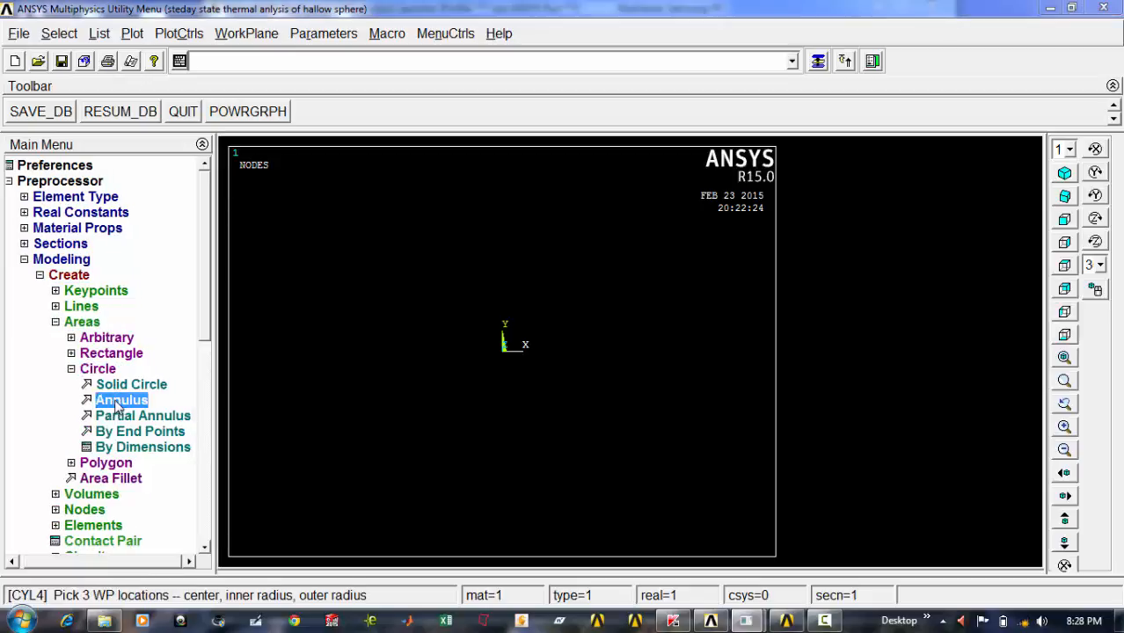
left_click_drag(112, 293, 220, 207)
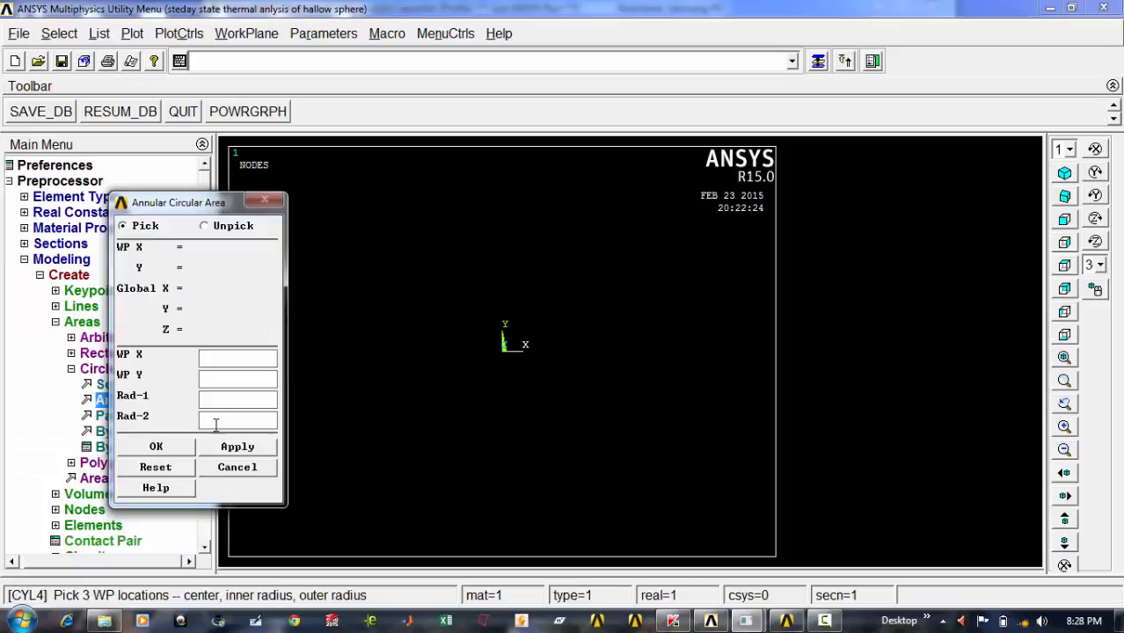
left_click(215, 396)
left_click_drag(193, 209, 204, 169)
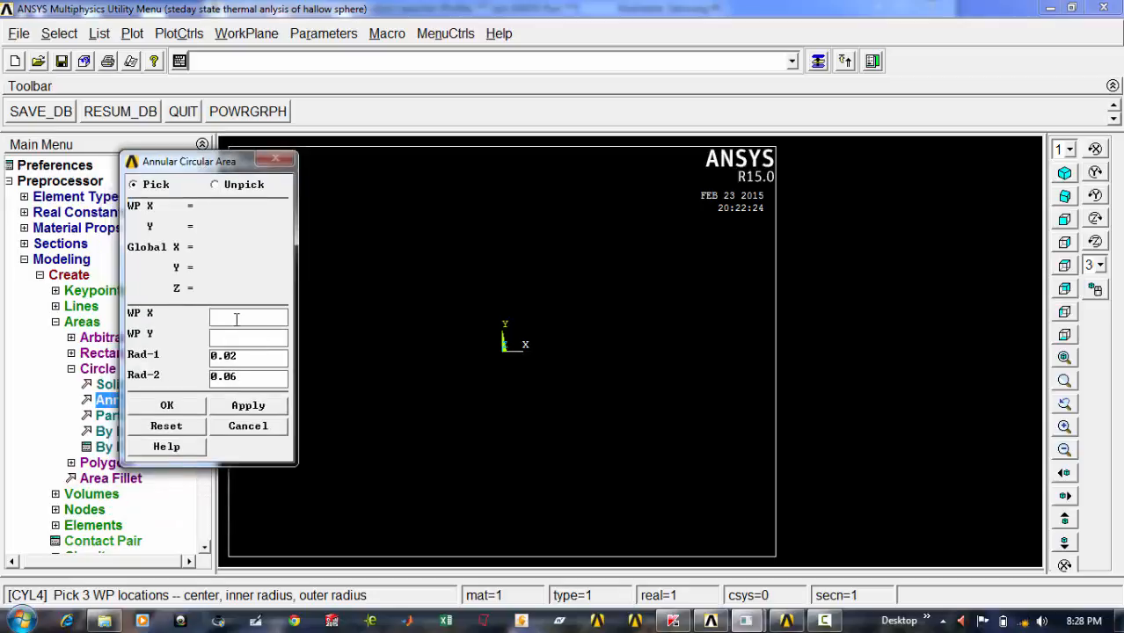
left_click(184, 405)
left_click(72, 369)
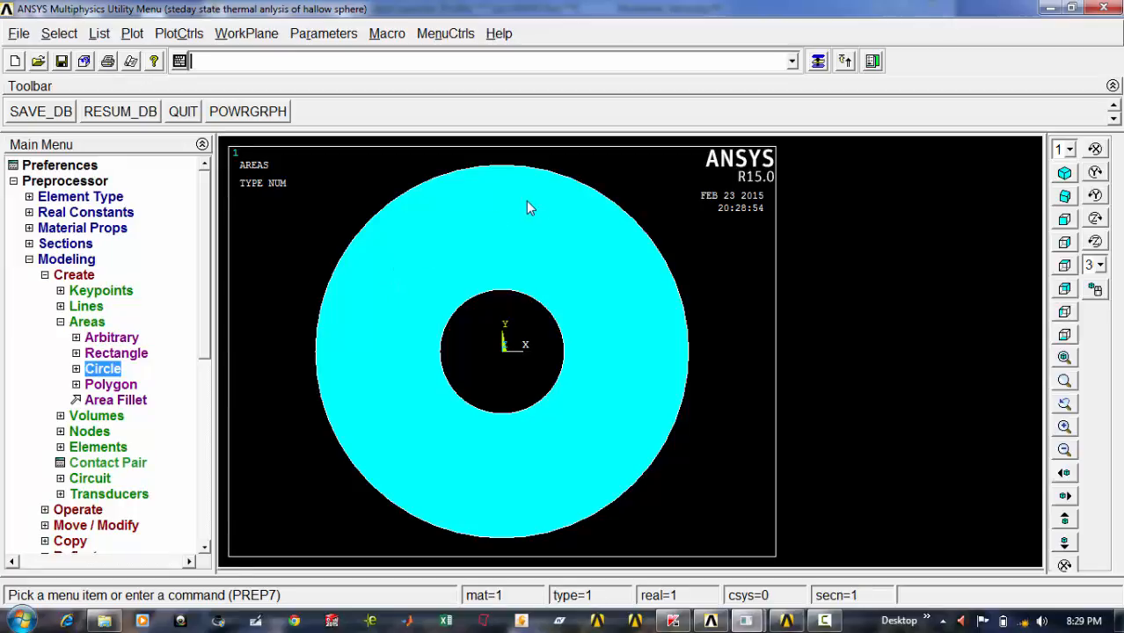
Create a keypoint at the origin of the active coordinate system
left_click(62, 293)
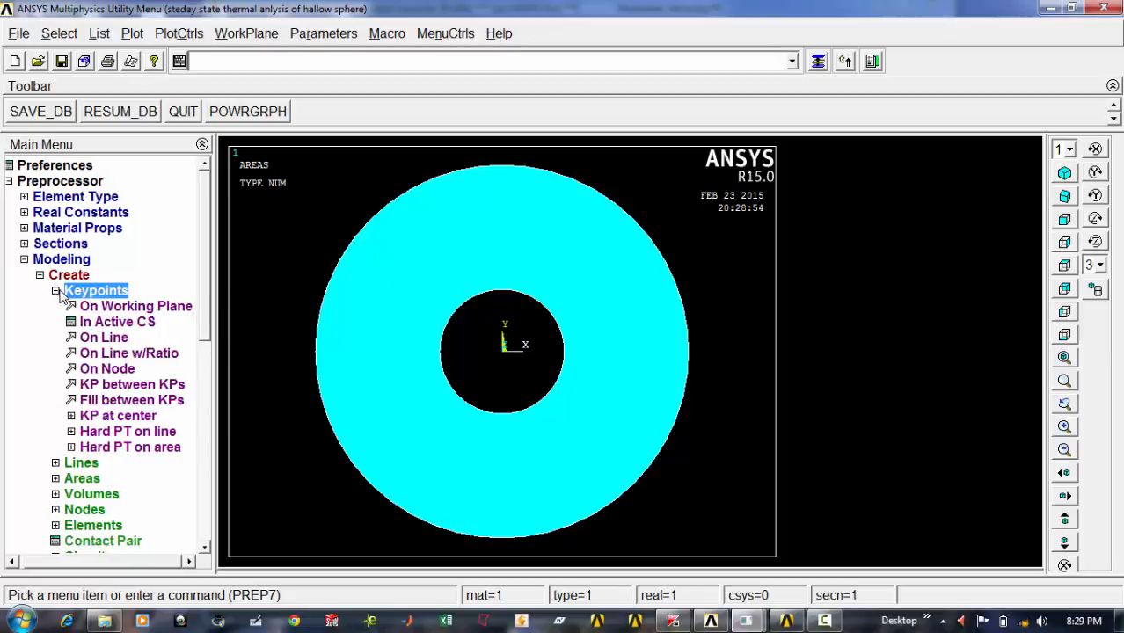
left_click(117, 321)
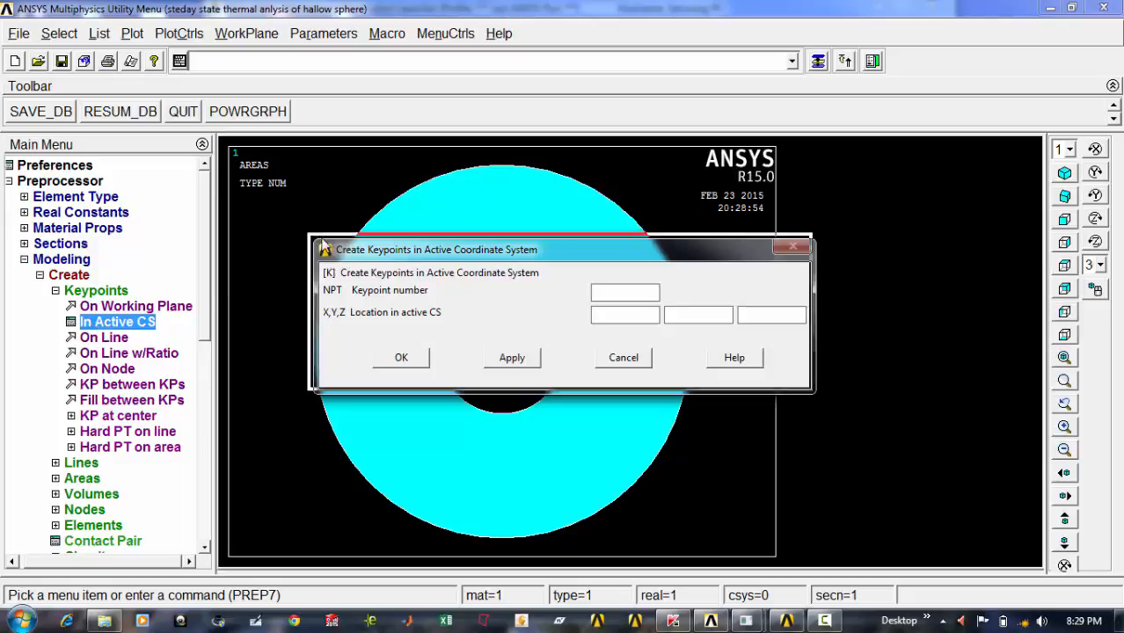
left_click_drag(321, 241, 145, 146)
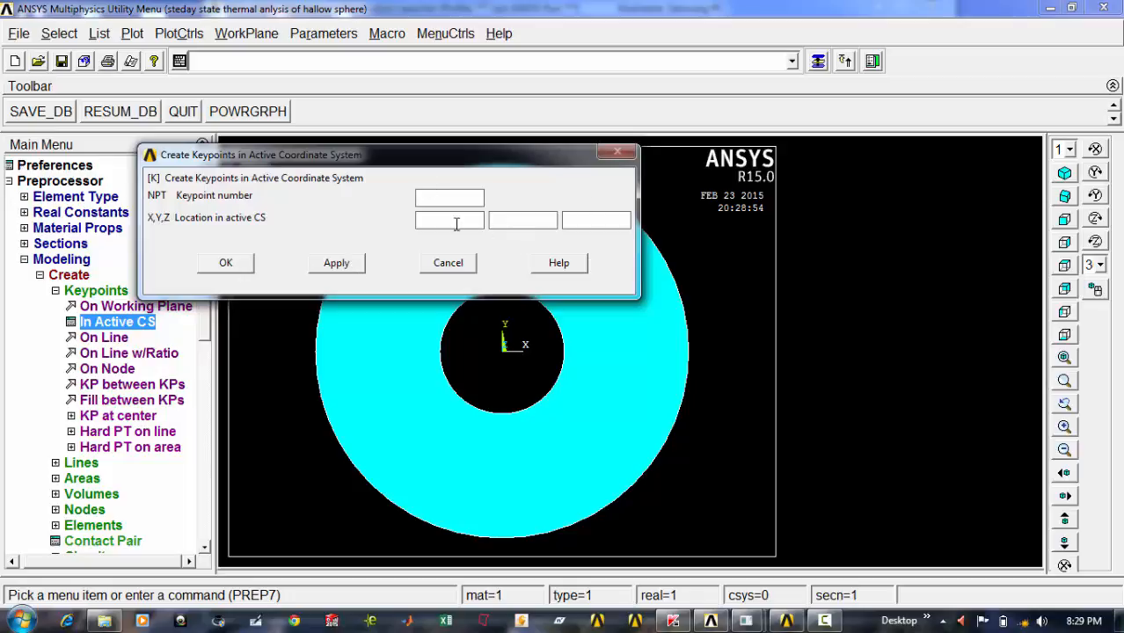
left_click(349, 269)
Create a keypoint on the X axis at X 0.06 in the active coordinate system
left_click_drag(404, 160, 262, 207)
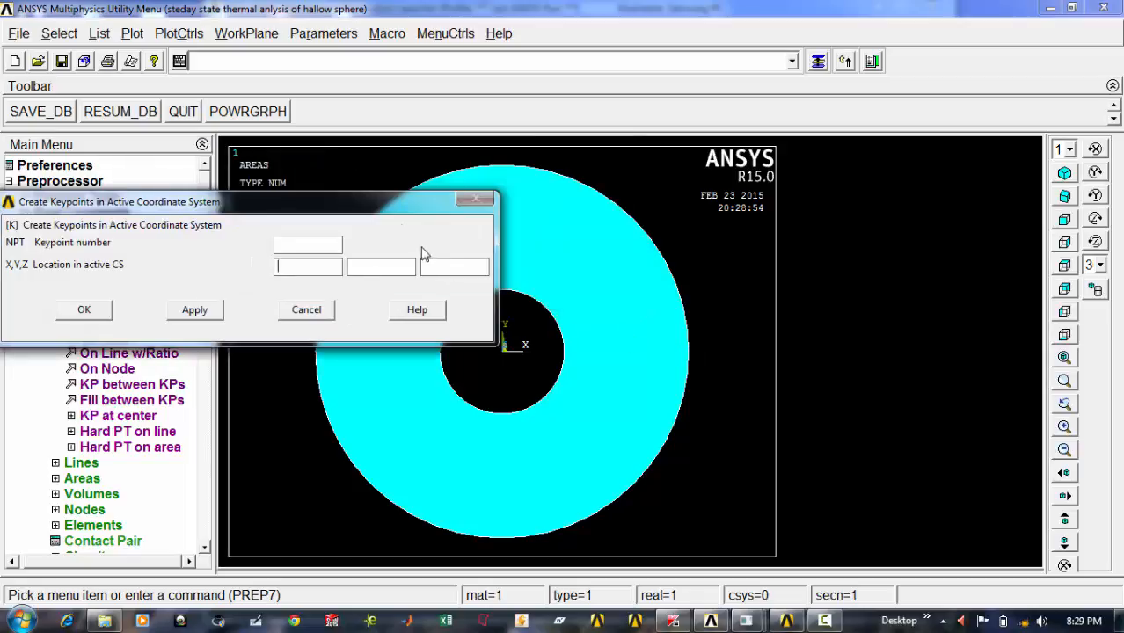
left_click_drag(403, 206, 432, 172)
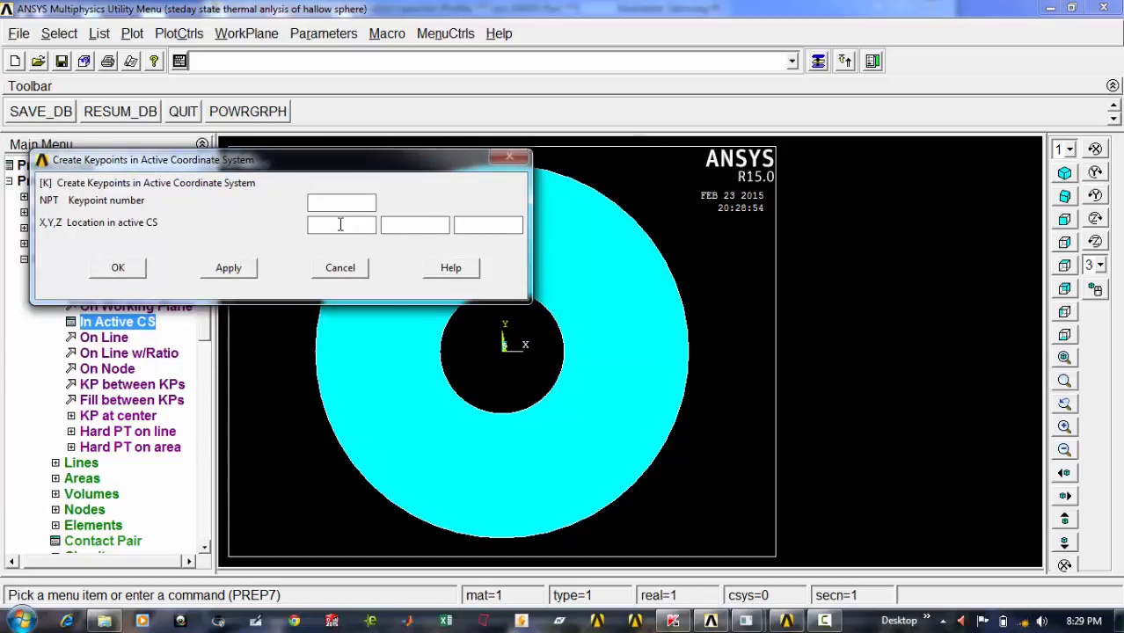
left_click(341, 224)
type("0.06")
left_click(242, 271)
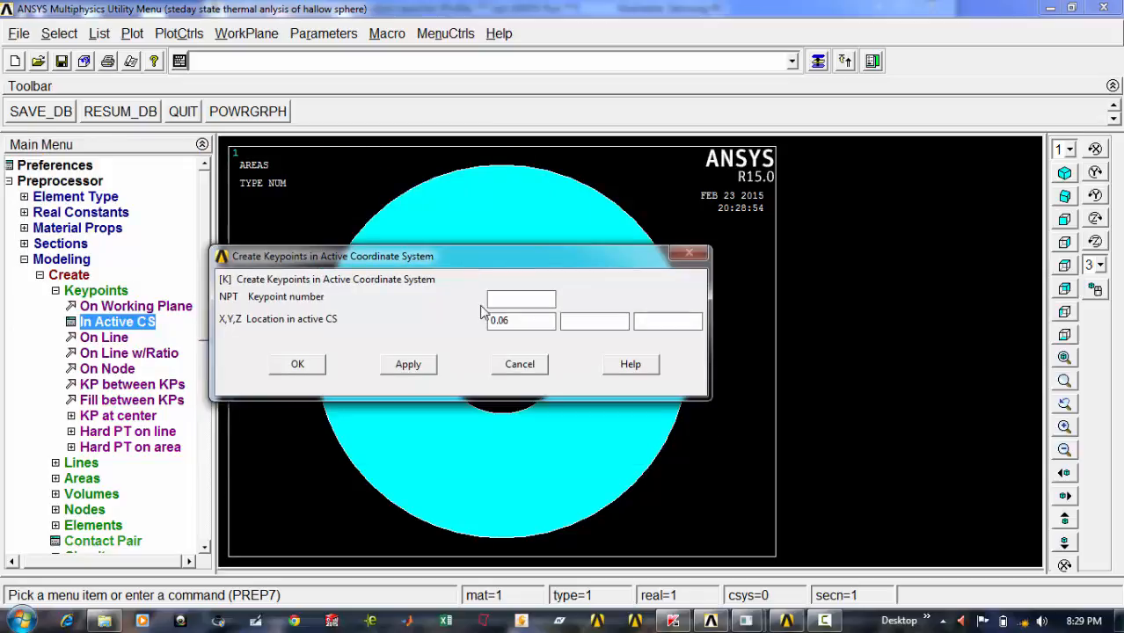
Create a keypoint at X 0, Y 0.06 in the active coordinate system and finish keypoint creation
left_click_drag(514, 319, 464, 319)
type("0")
left_click(598, 321)
type("0.06")
left_click(671, 323)
left_click(297, 364)
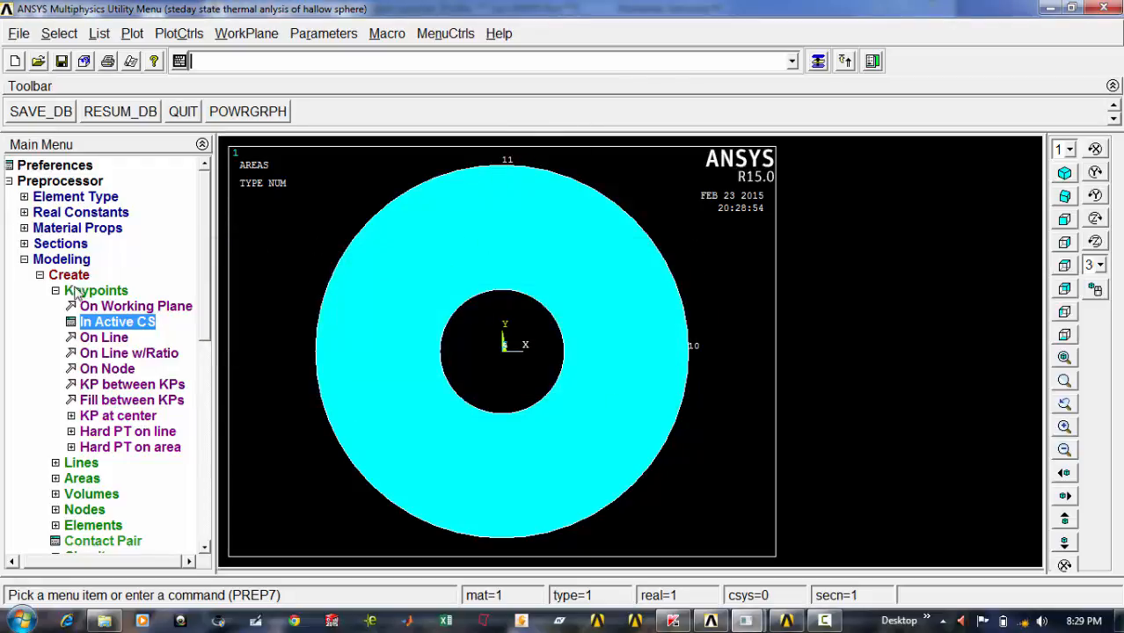
left_click(39, 275)
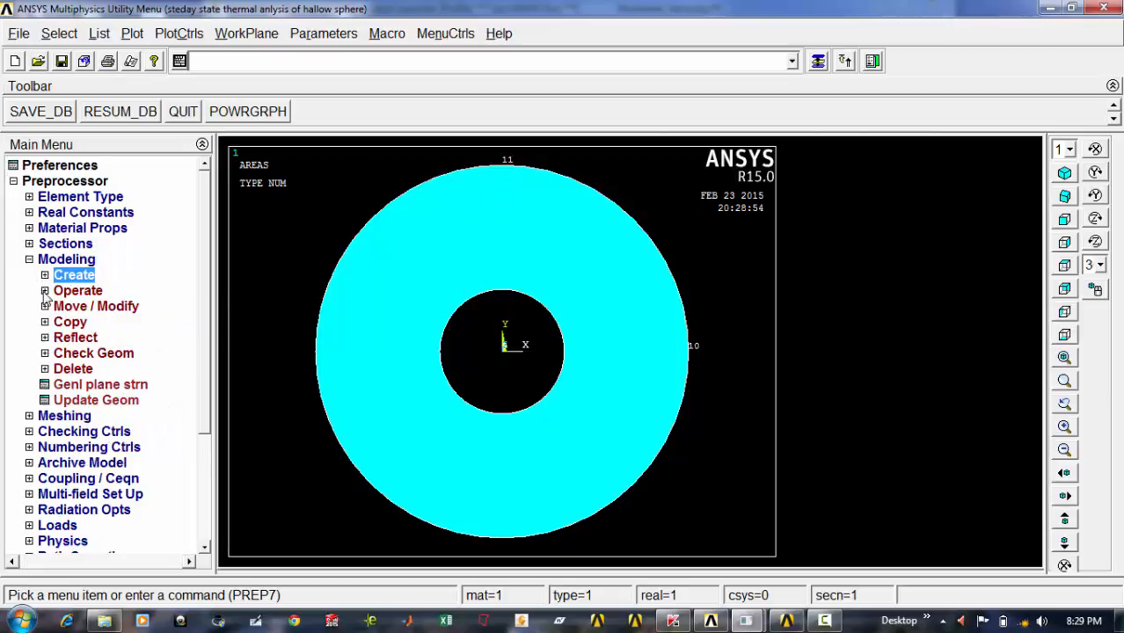
Create a straight line from the origin keypoint to the outer keypoint on the X axis
left_click(39, 275)
left_click(54, 290)
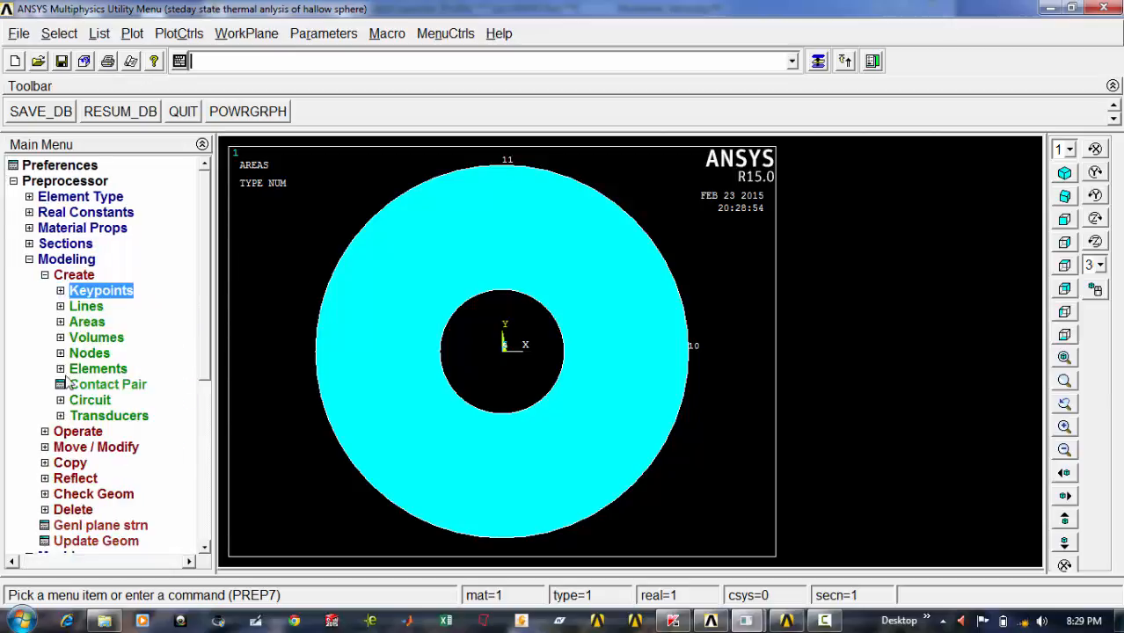
left_click(60, 306)
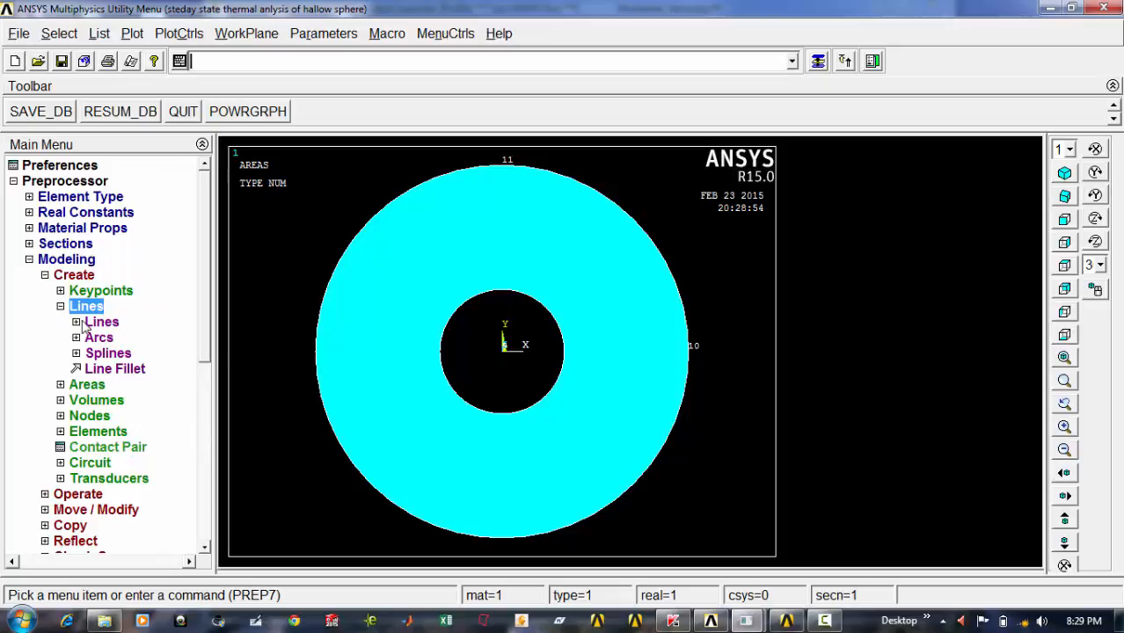
left_click(77, 323)
left_click(132, 338)
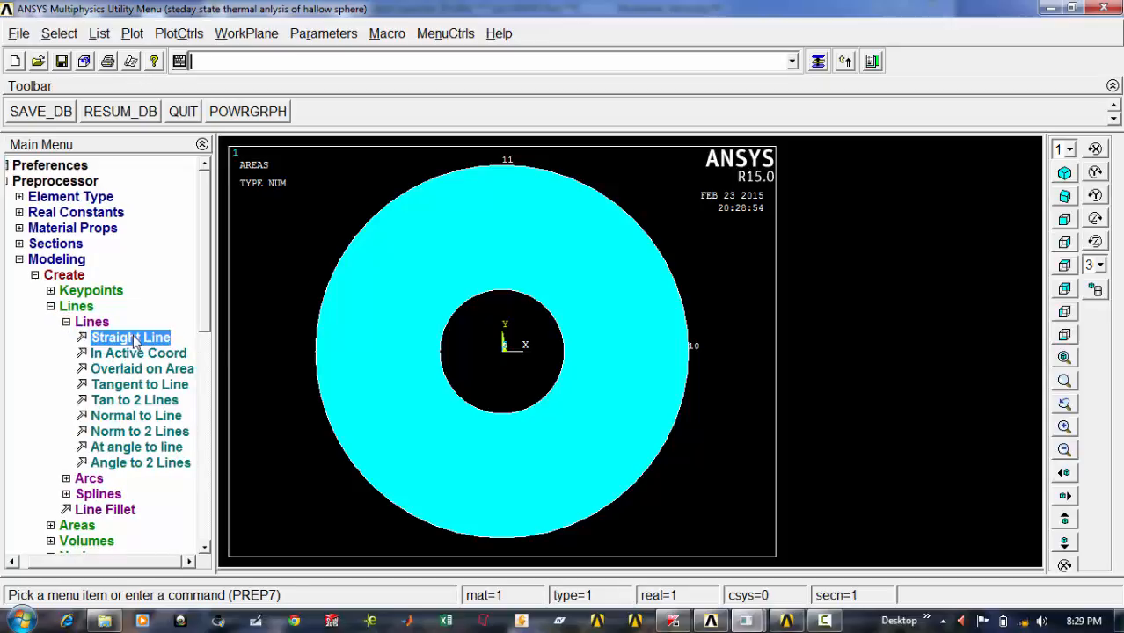
left_click(509, 351)
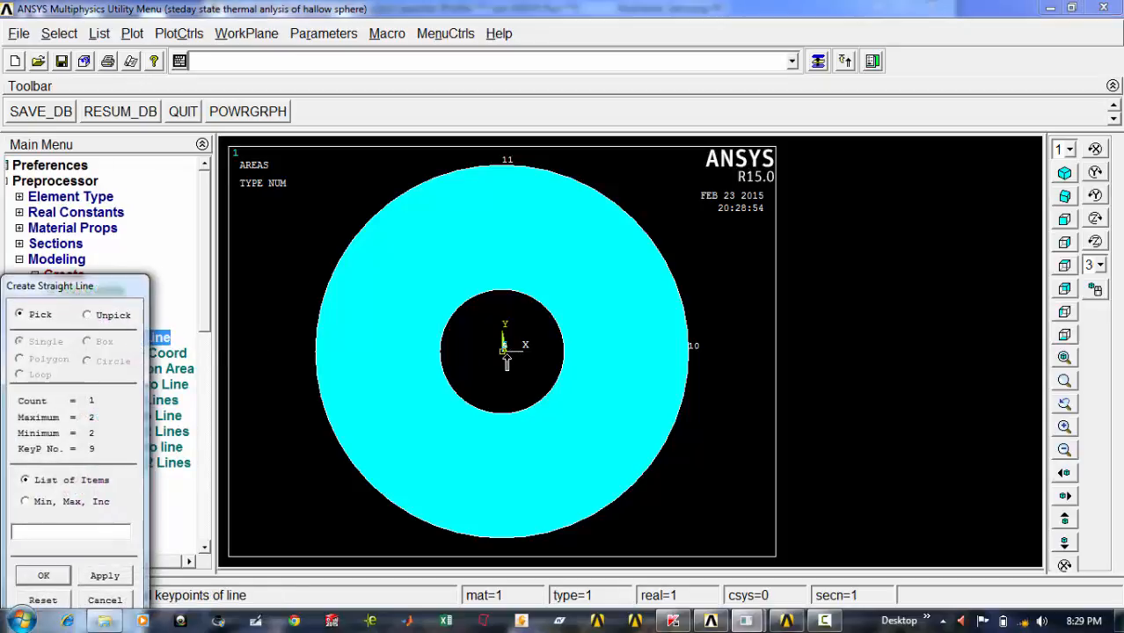
left_click(699, 352)
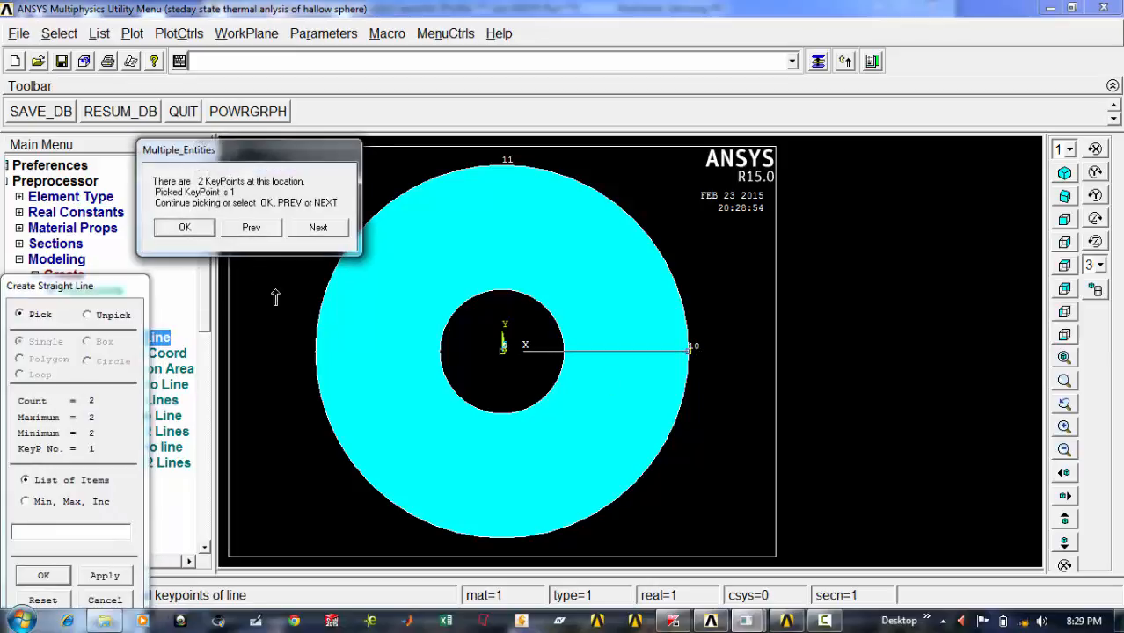
left_click(43, 576)
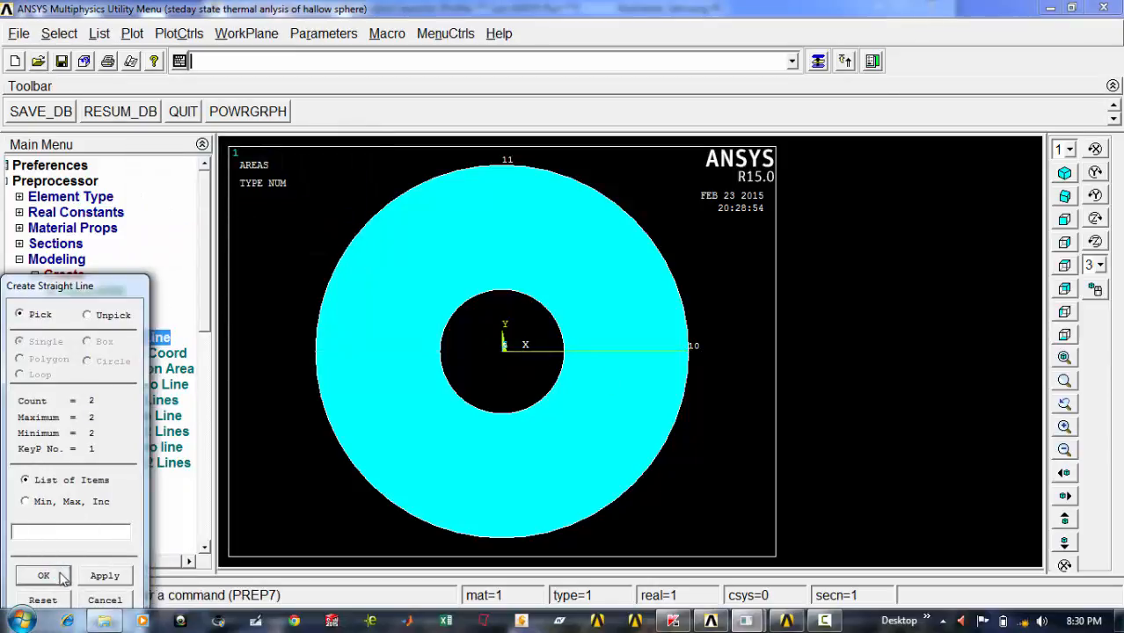
Create a straight line from the origin keypoint to the outer keypoint on the Y axis
left_click(120, 341)
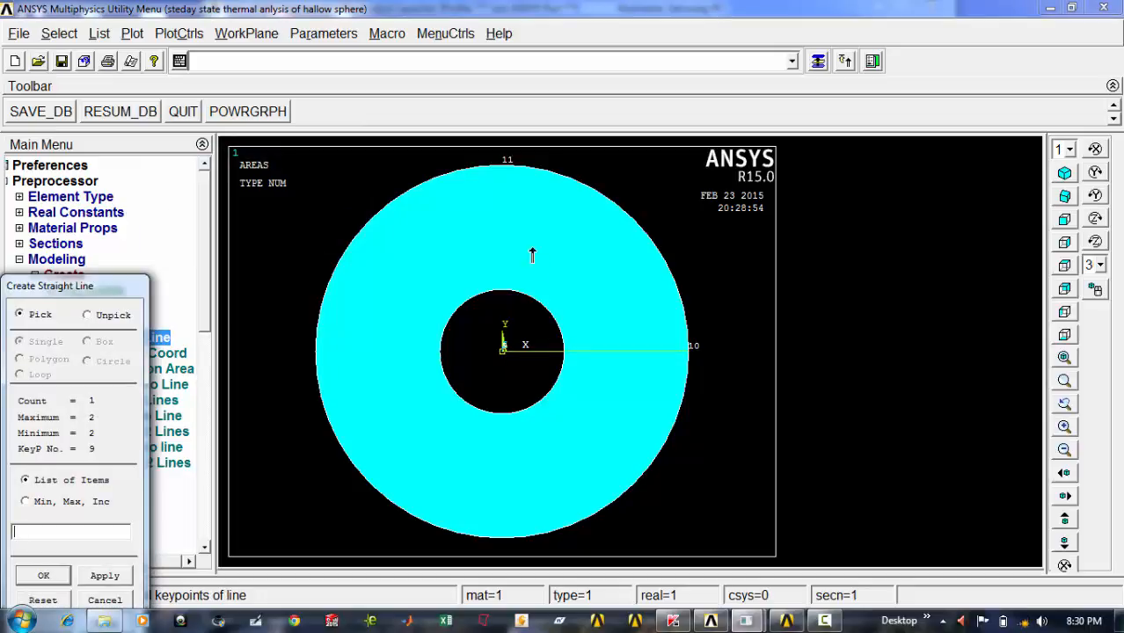
left_click(503, 167)
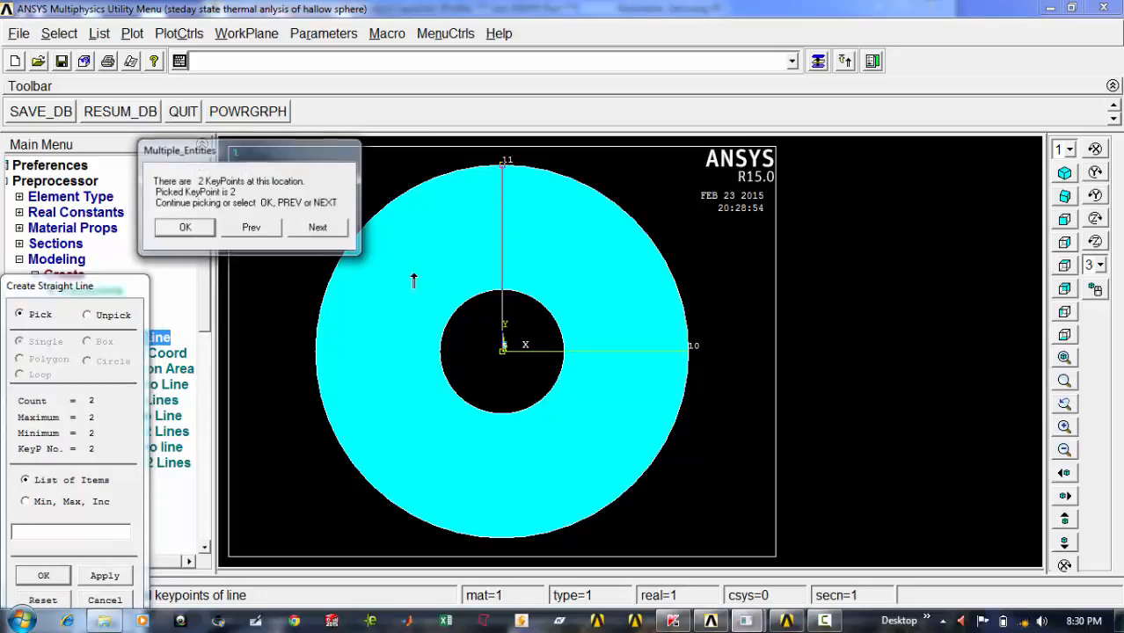
left_click(181, 226)
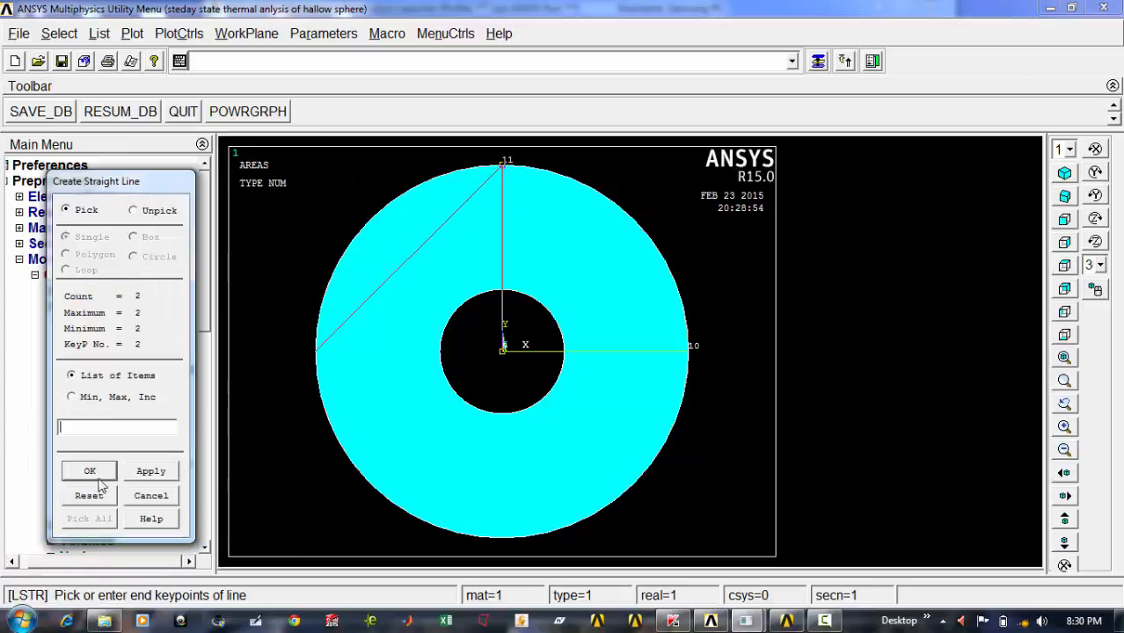
left_click(94, 470)
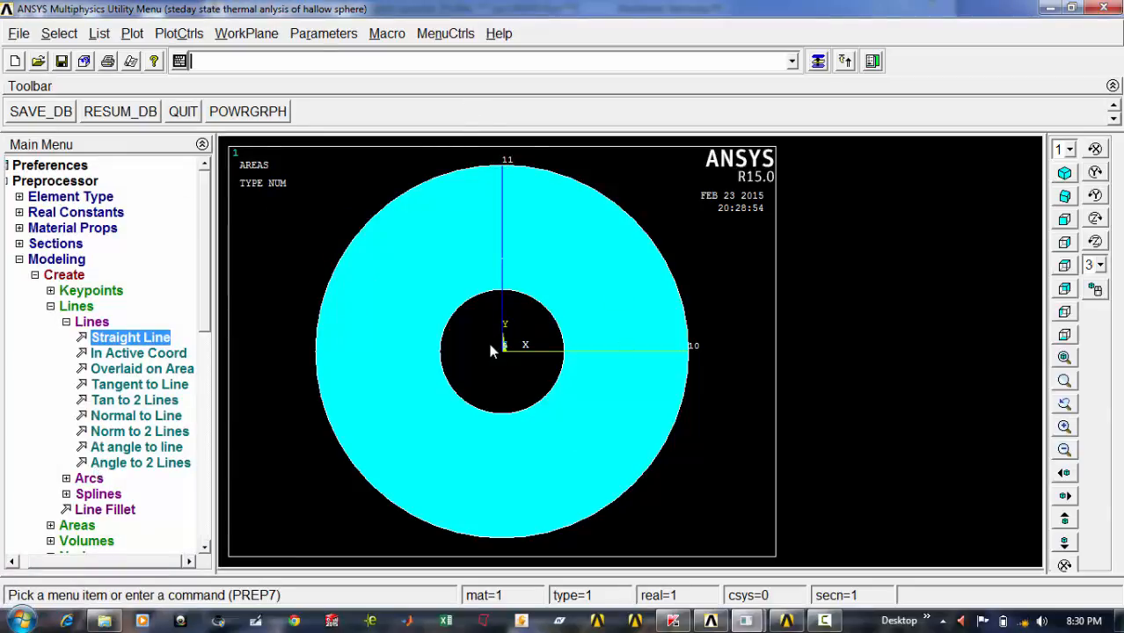
left_click(40, 277)
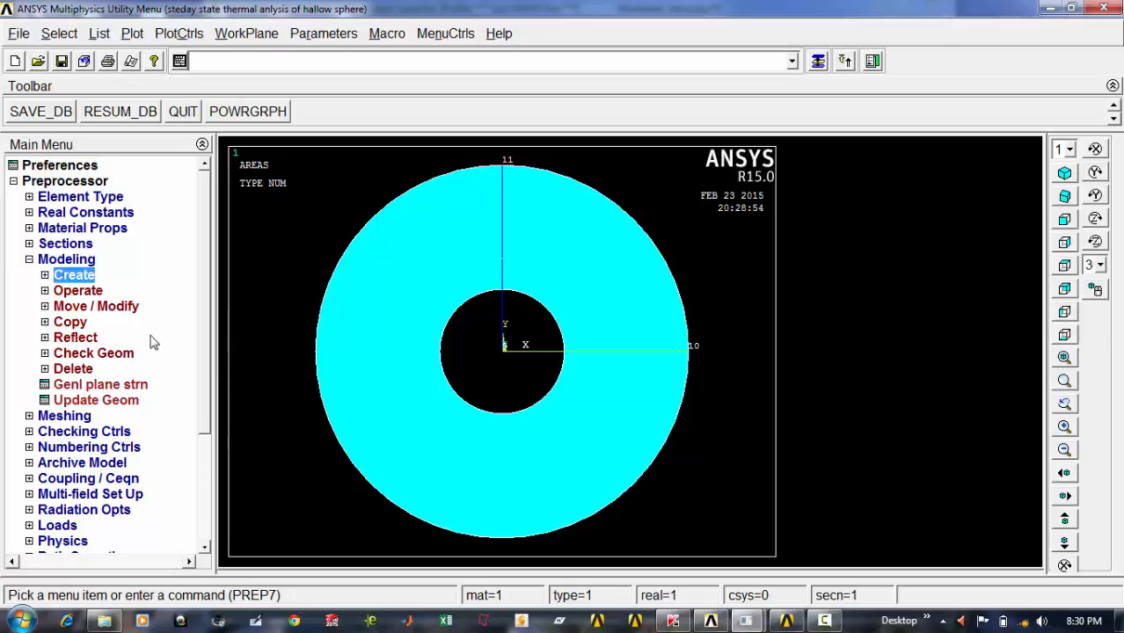
left_click(46, 291)
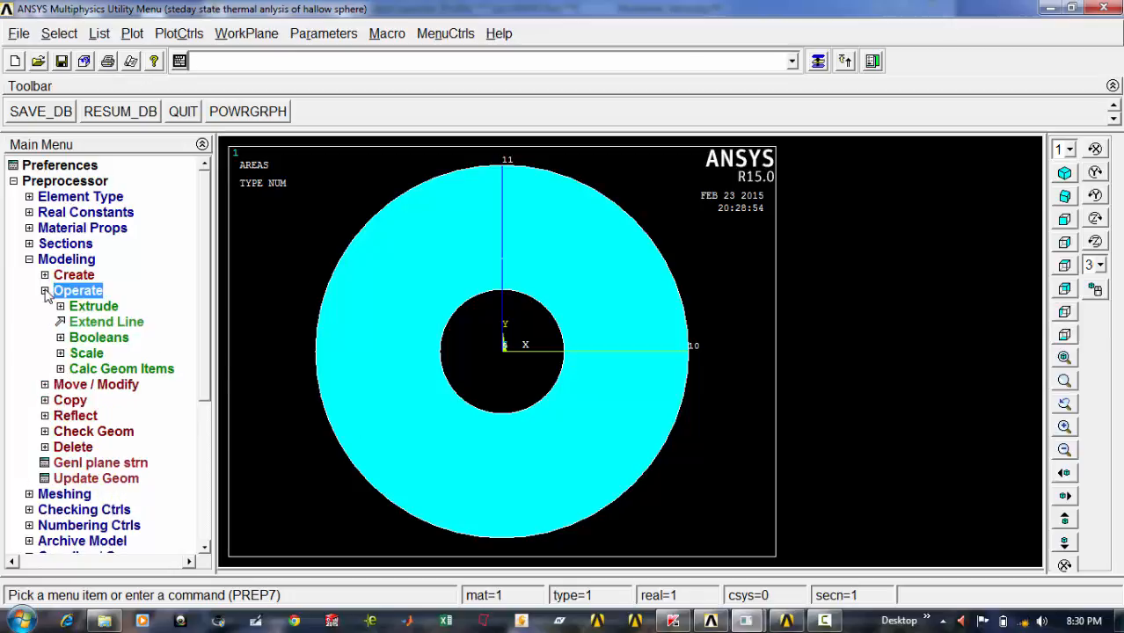
left_click(60, 337)
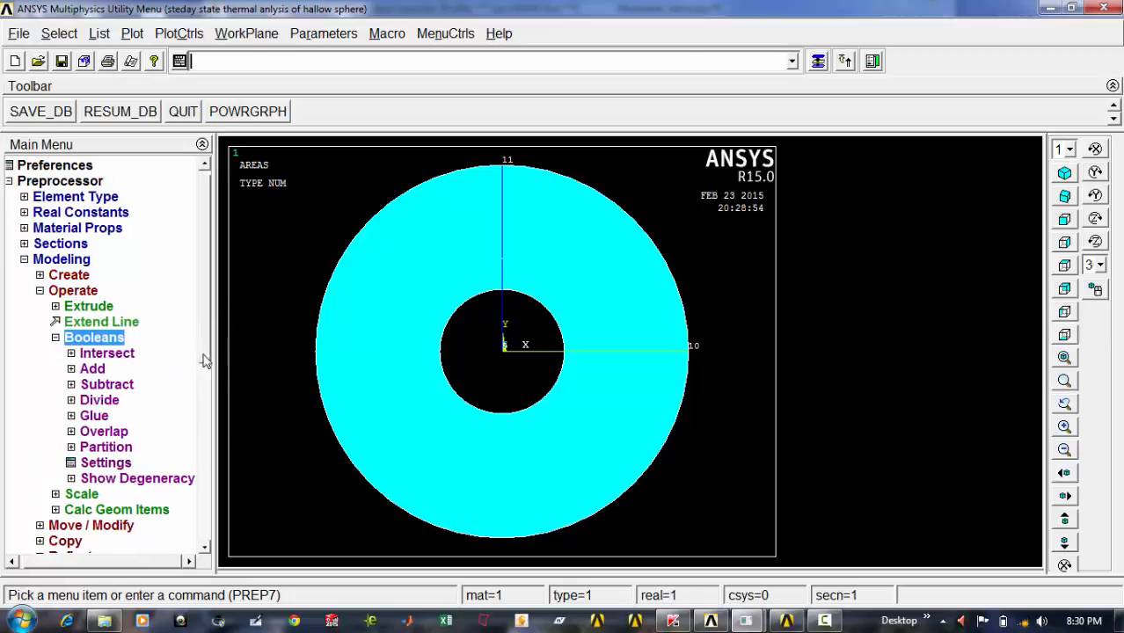
scroll(176, 361, "down", 2)
left_click(72, 275)
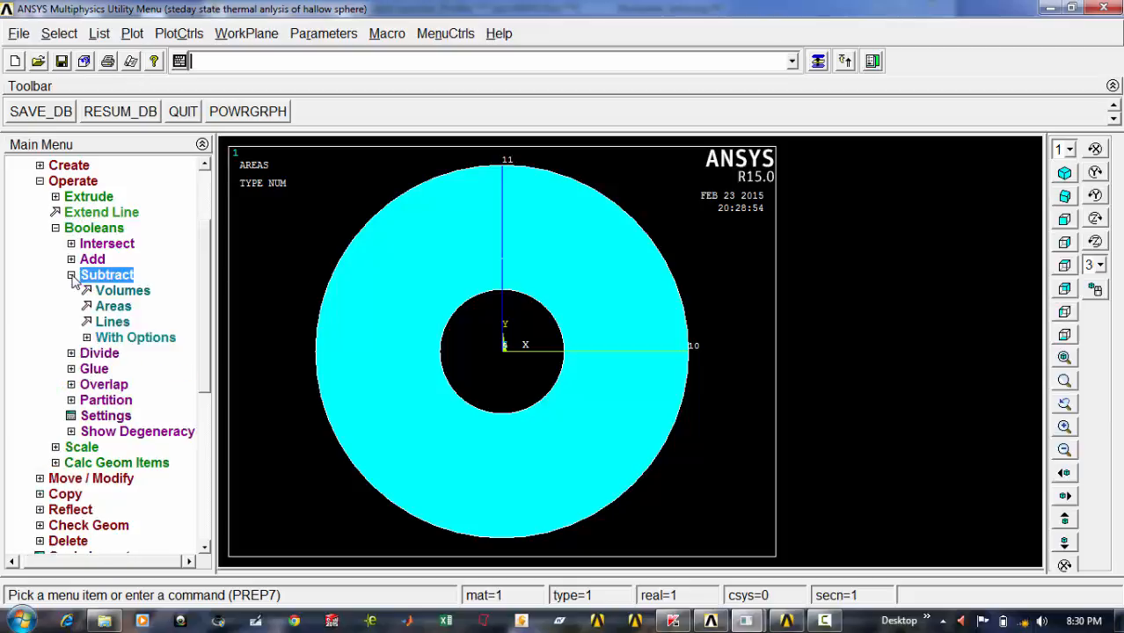
left_click(112, 307)
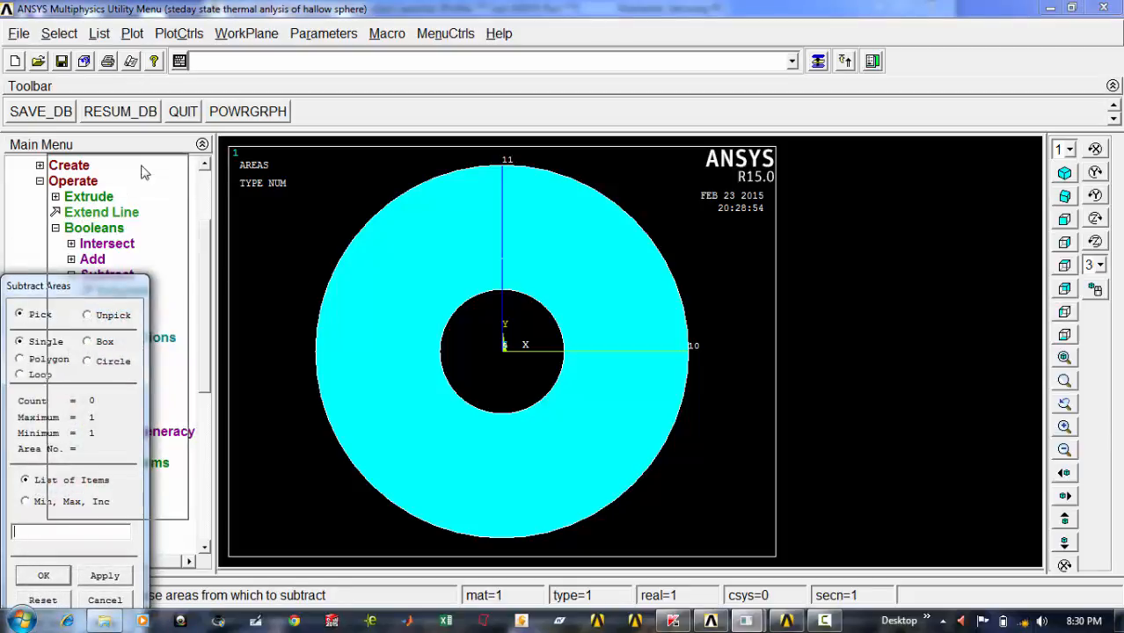
left_click(370, 327)
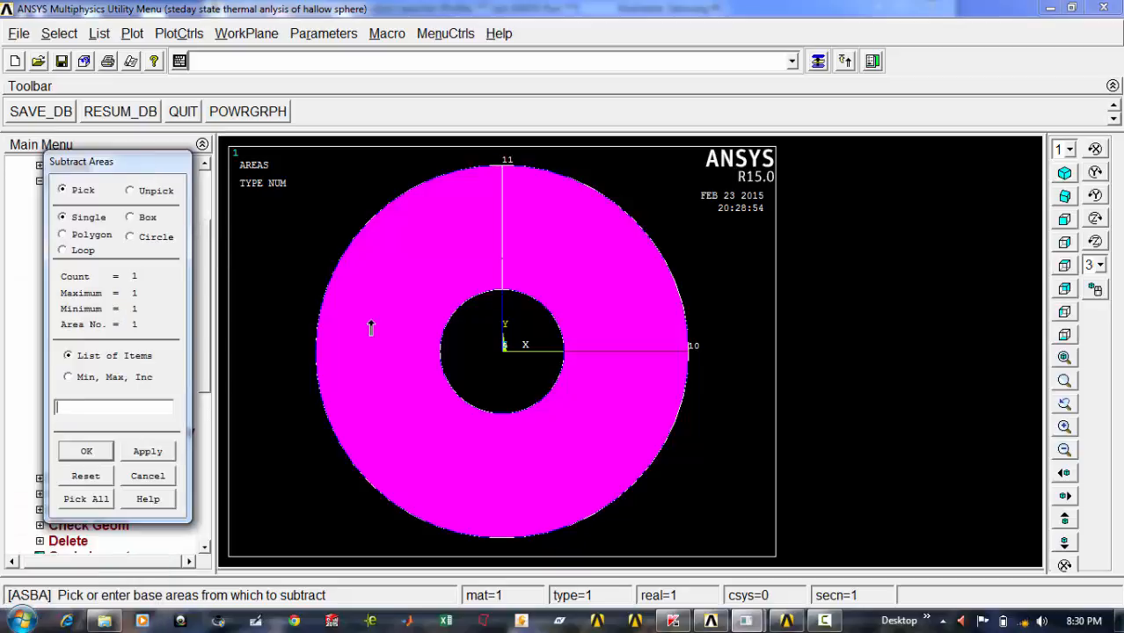
left_click_drag(143, 163, 281, 129)
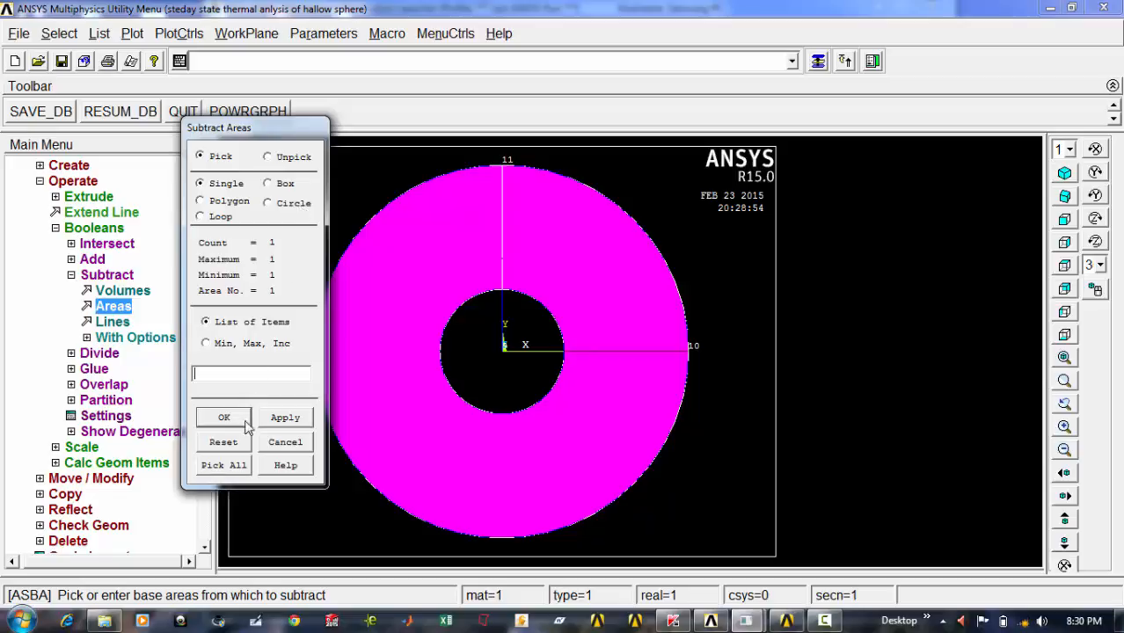
left_click(283, 441)
Divide the annular area by the two straight lines running along the X and Y axes
left_click(78, 357)
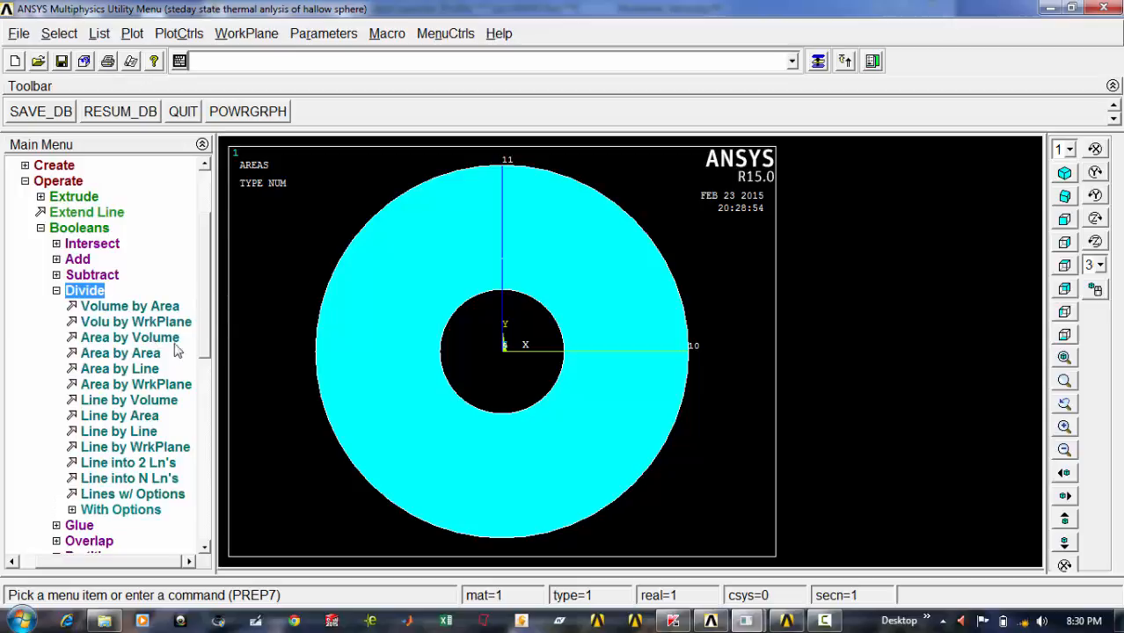
left_click(146, 369)
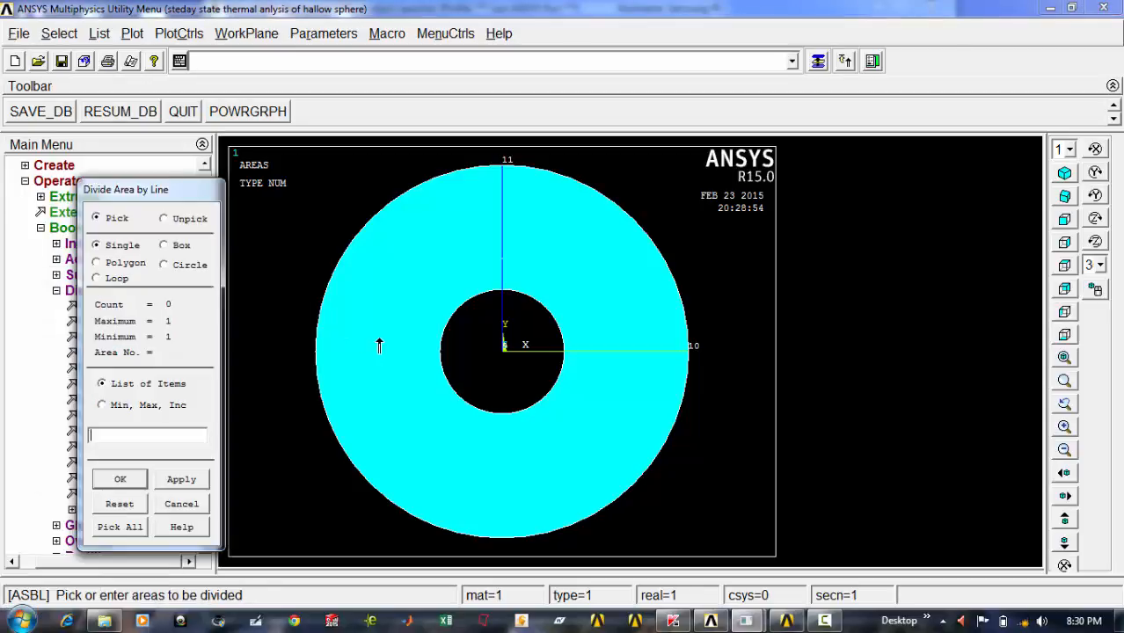
left_click(379, 346)
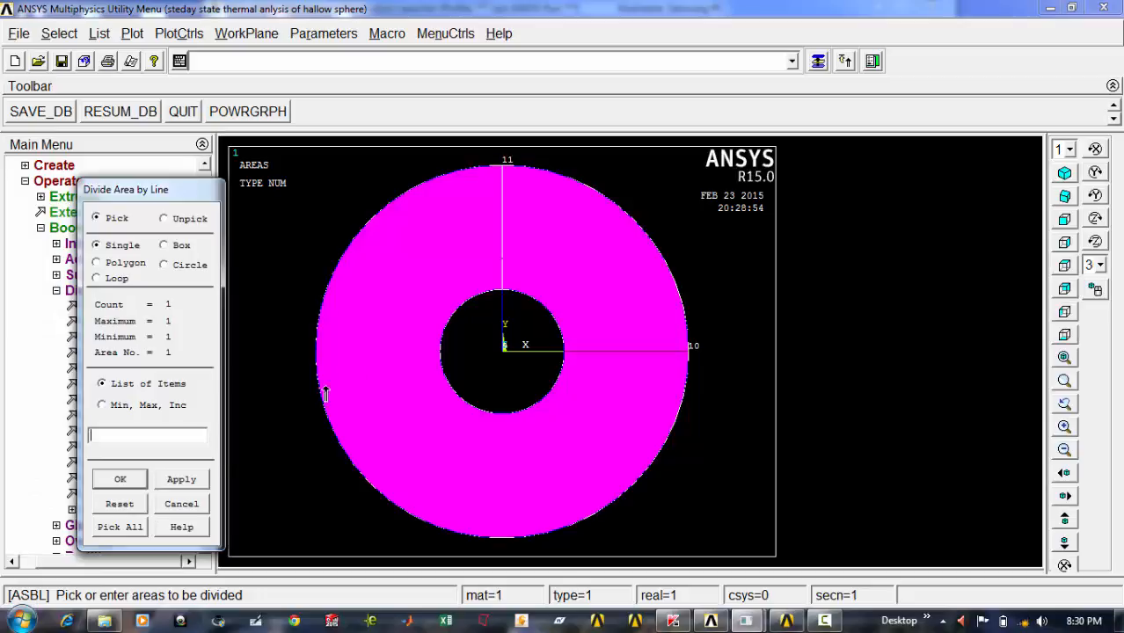
left_click(138, 480)
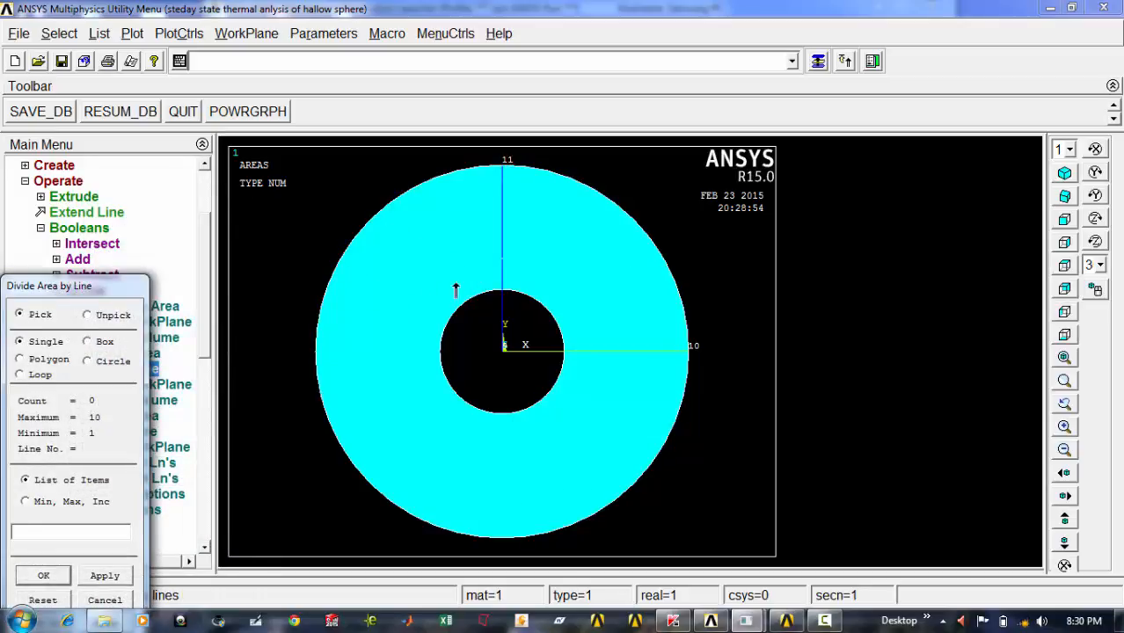
left_click(502, 228)
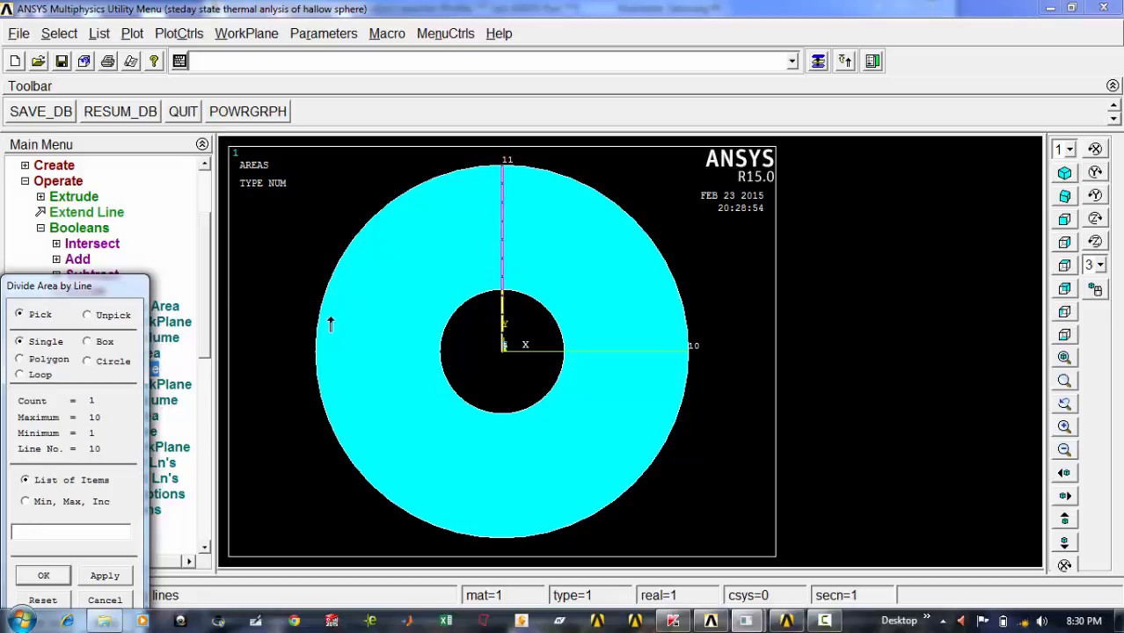
left_click(554, 355)
right_click(552, 312)
left_click(553, 313)
right_click(644, 364)
left_click(643, 351)
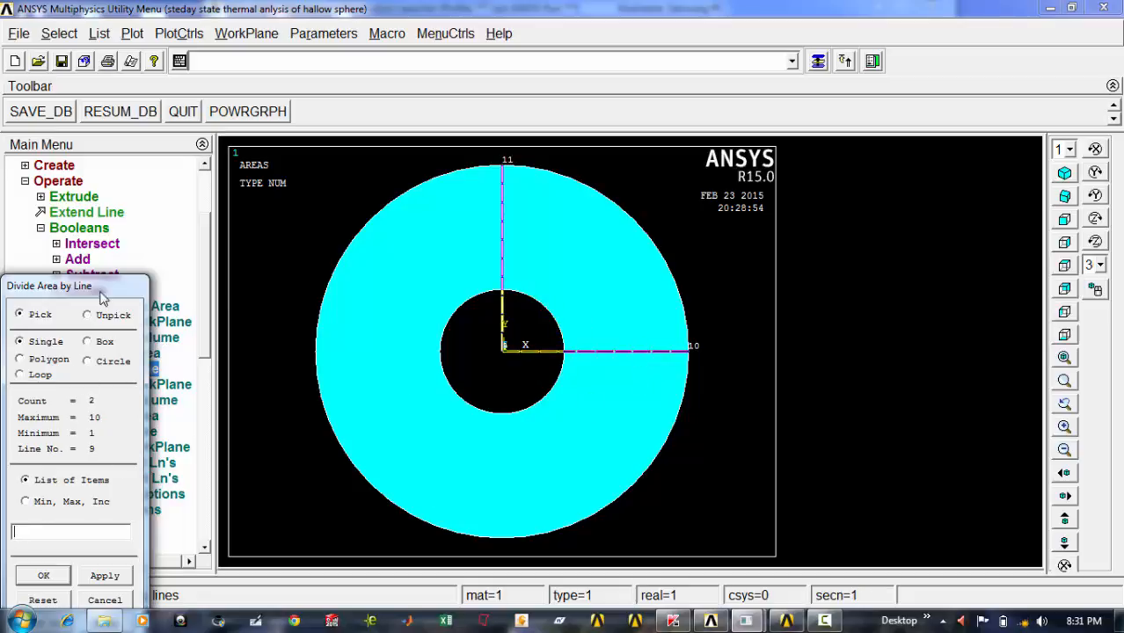
left_click_drag(104, 286, 152, 182)
left_click(99, 470)
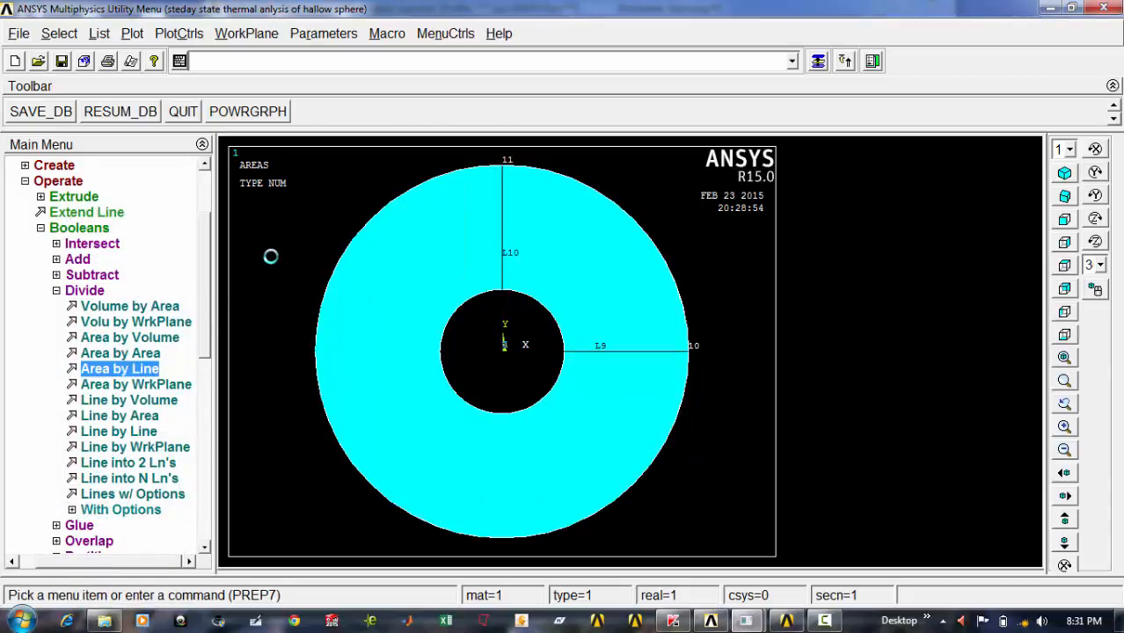
List all selected areas to check the division, and close the listing
left_click(100, 36)
left_click(119, 139)
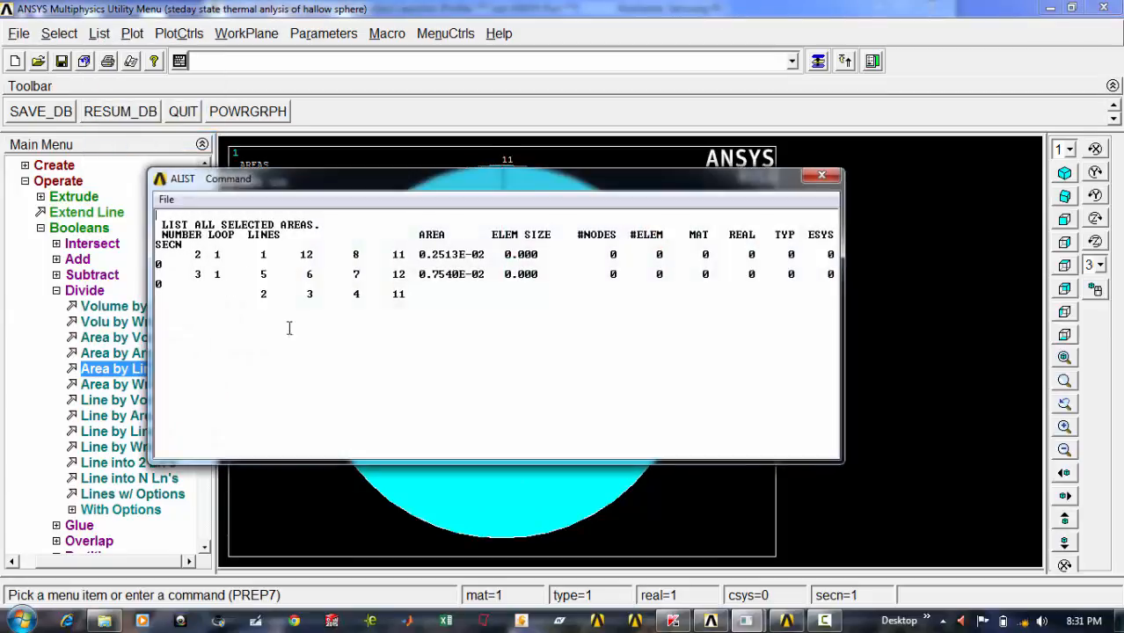
left_click(819, 175)
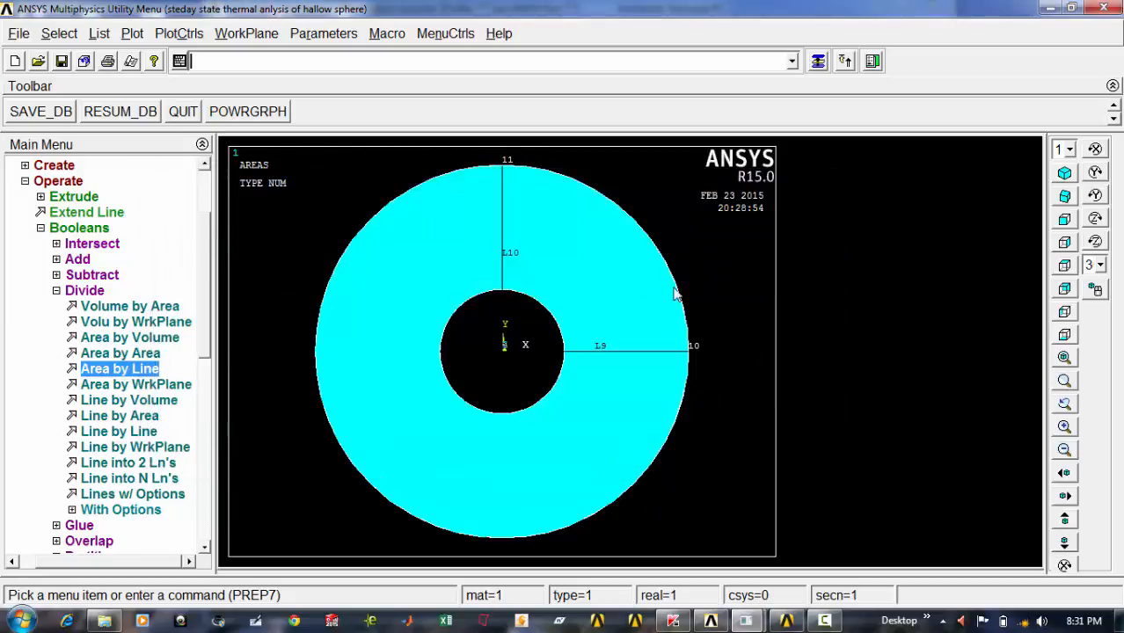
Delete the larger three-quarter area of the annulus together with its lower entities, keeping the quarter in the positive X-Y quadrant
left_click(84, 290)
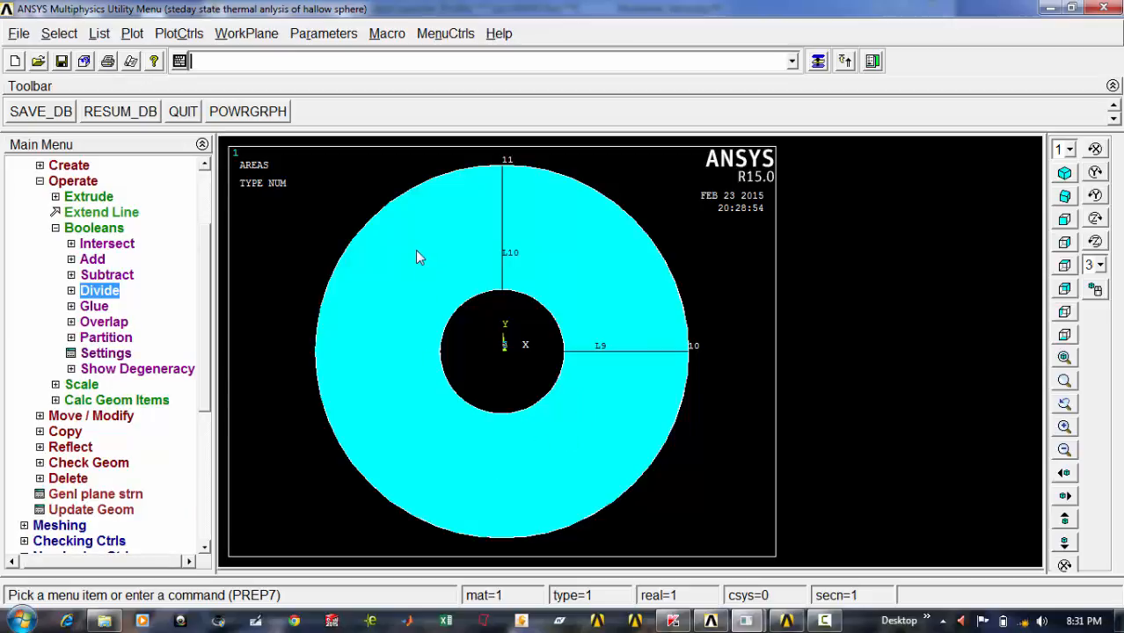
left_click(66, 228)
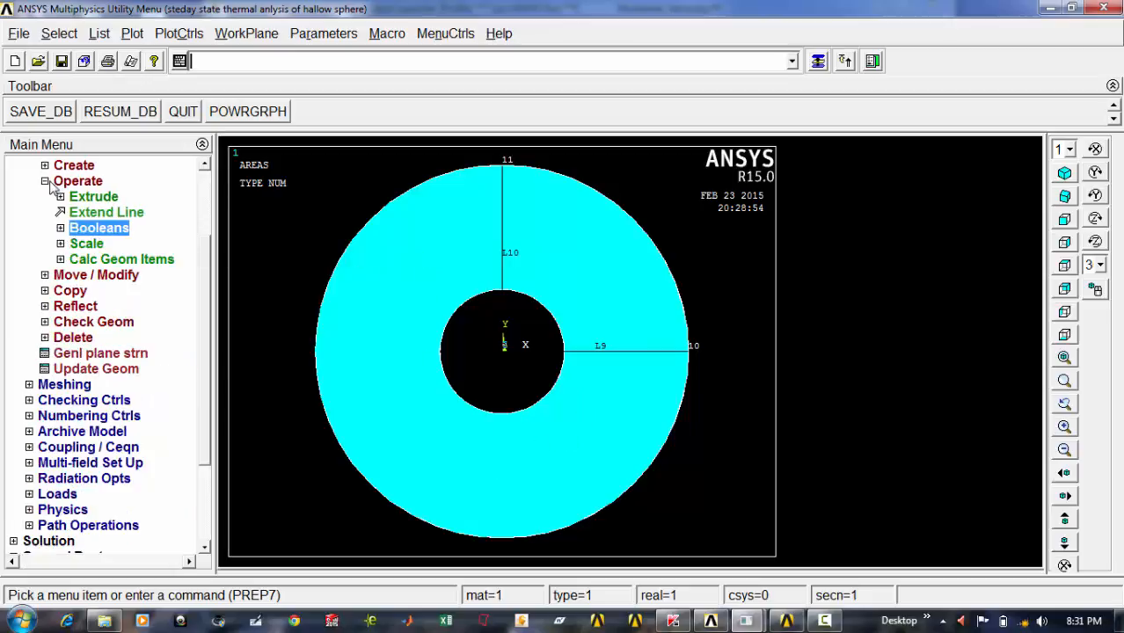
left_click(55, 181)
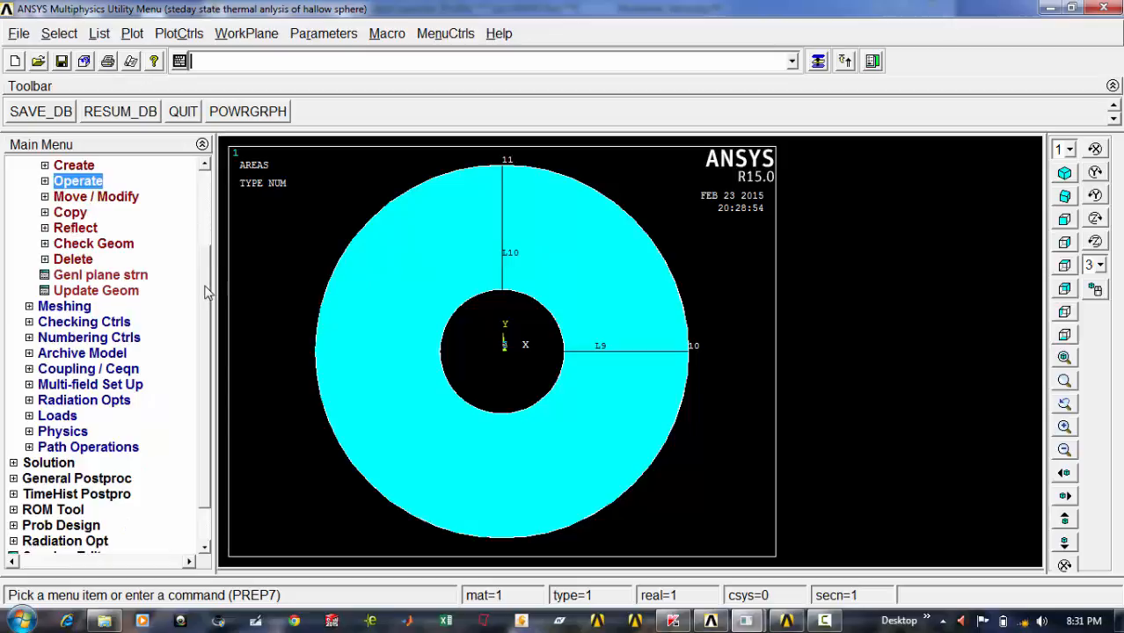
scroll(209, 264, "up", 1)
left_click(45, 307)
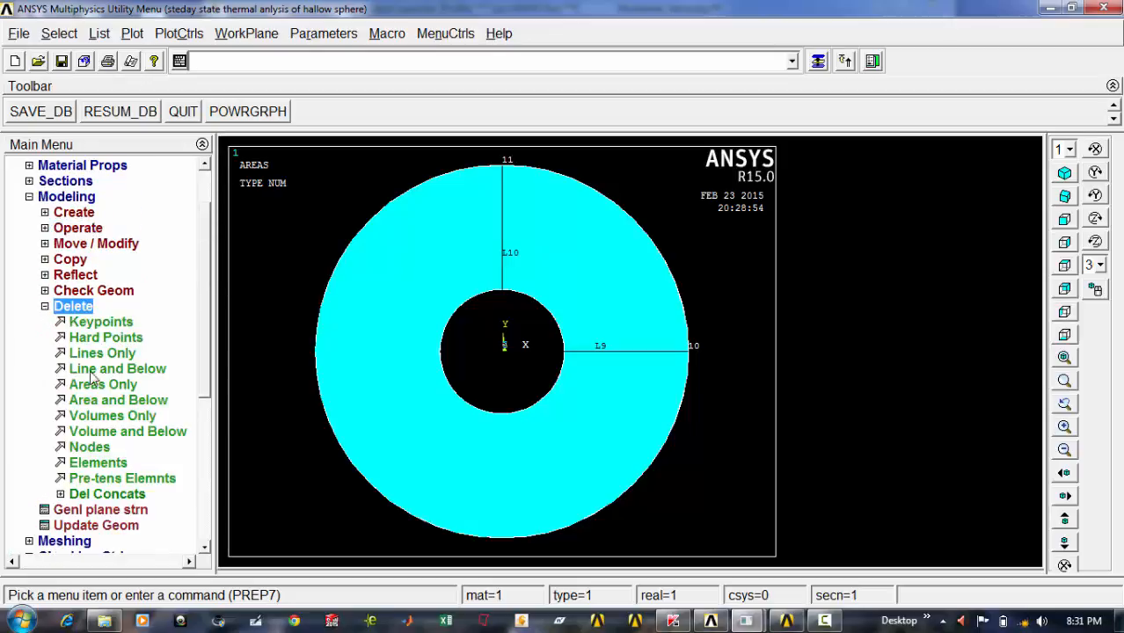
left_click(118, 400)
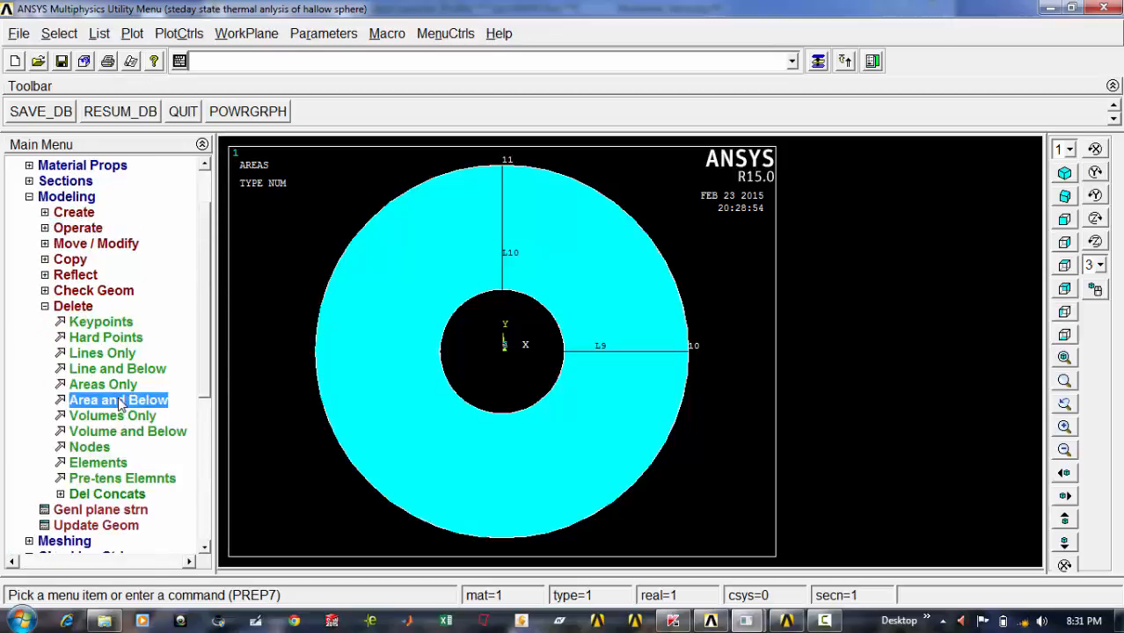
left_click(355, 374)
left_click_drag(113, 288, 174, 176)
left_click(104, 462)
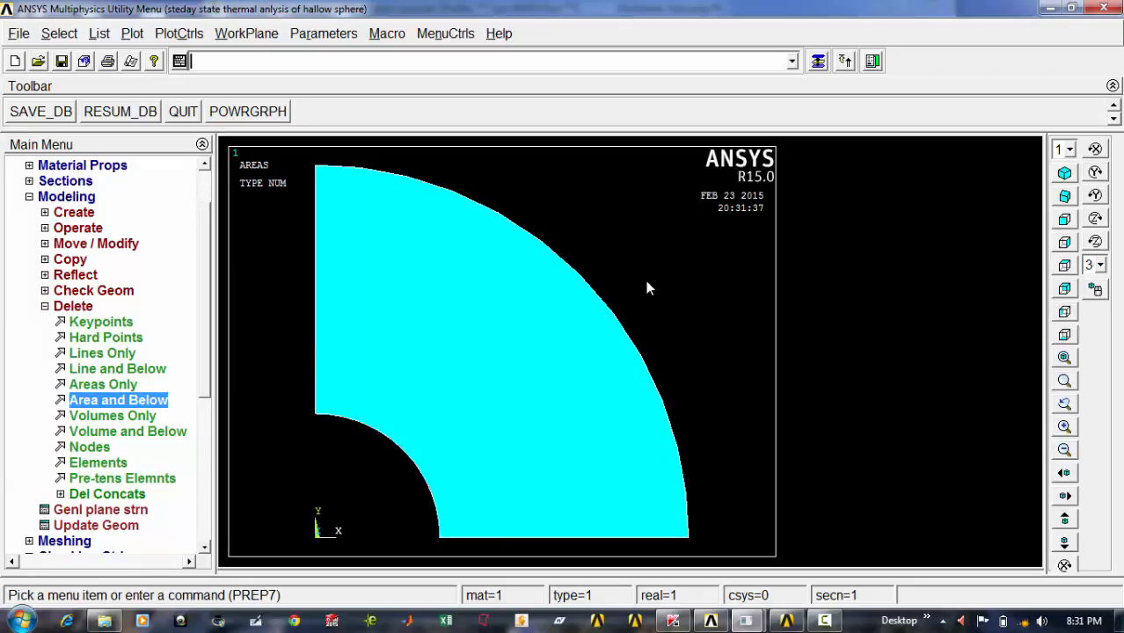
Set a uniform element edge length on all four boundary lines of the quarter annulus using the MeshTool
left_click(45, 306)
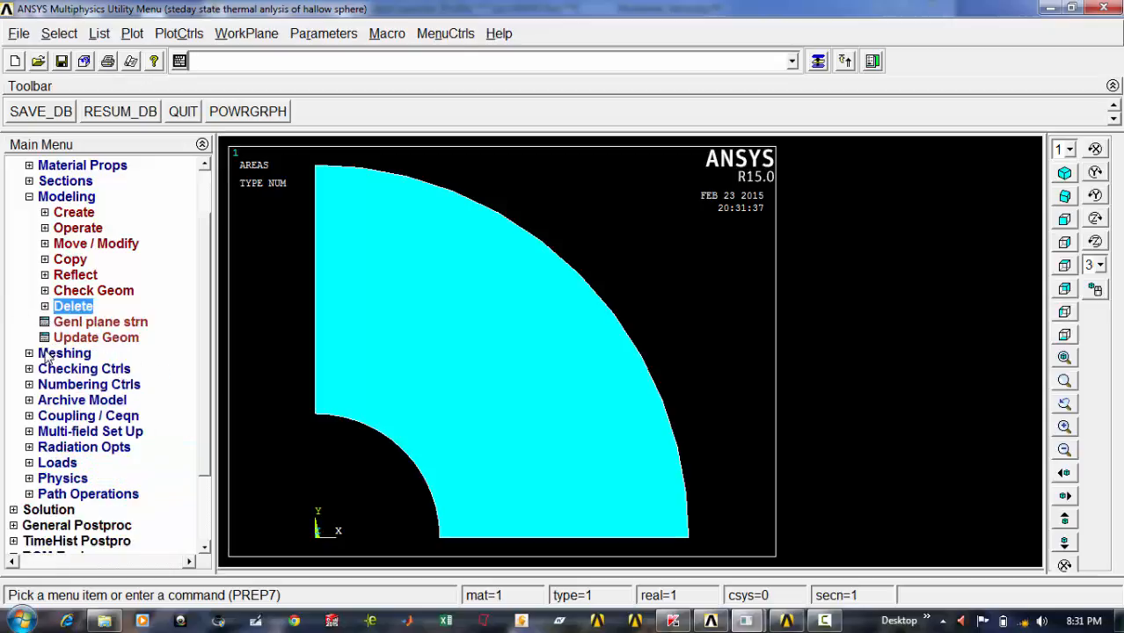
left_click(48, 353)
left_click(64, 294)
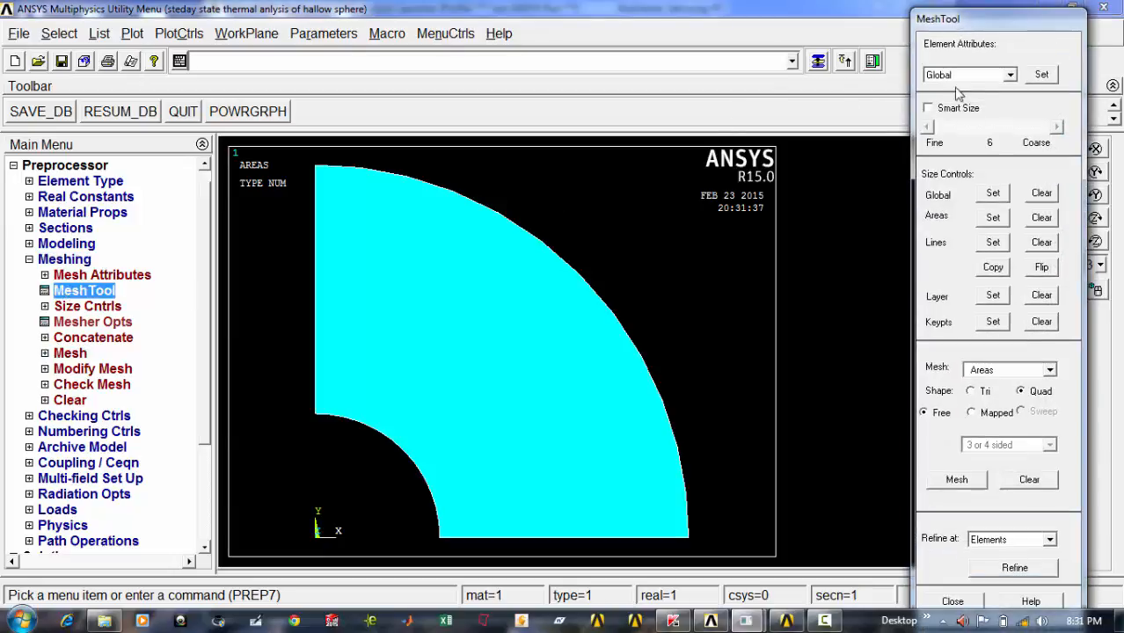
left_click(993, 242)
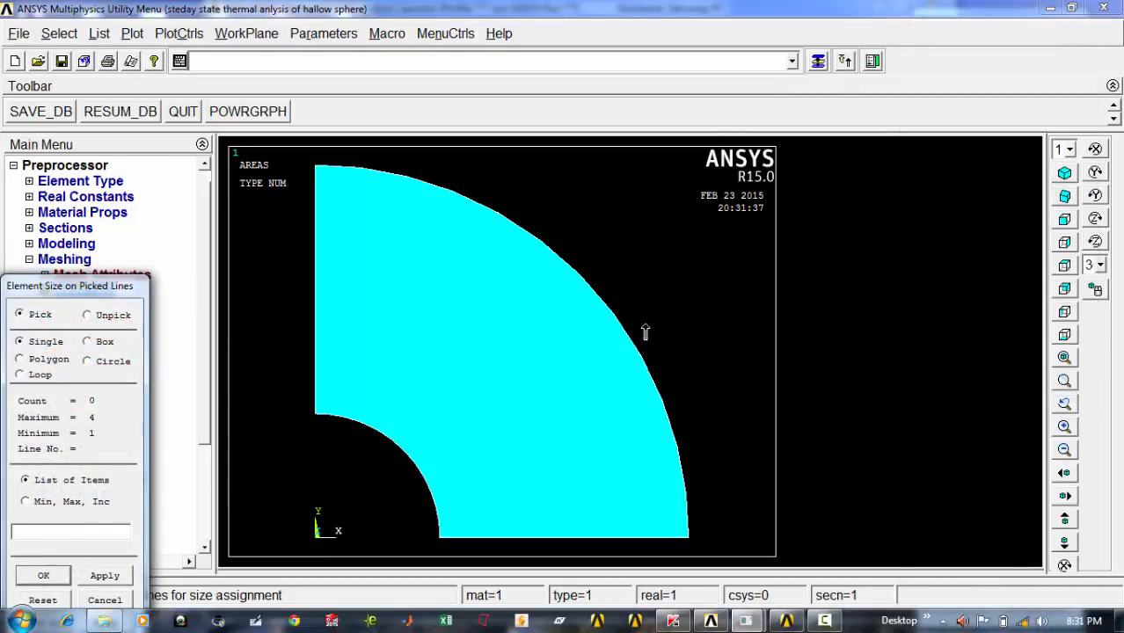
left_click_drag(46, 287, 90, 140)
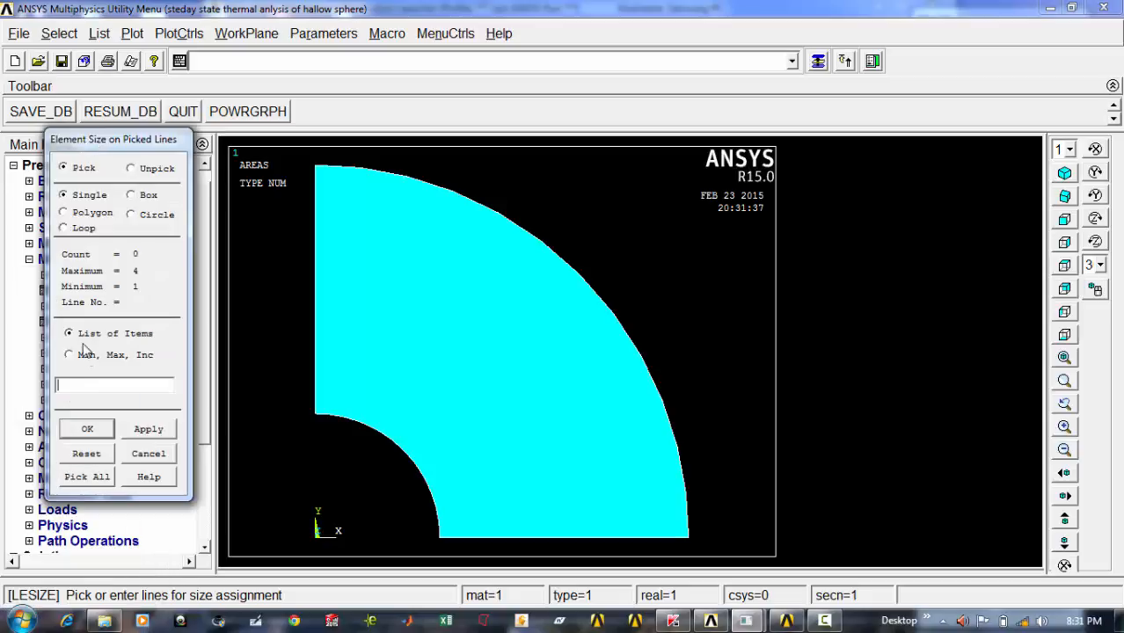
left_click(100, 481)
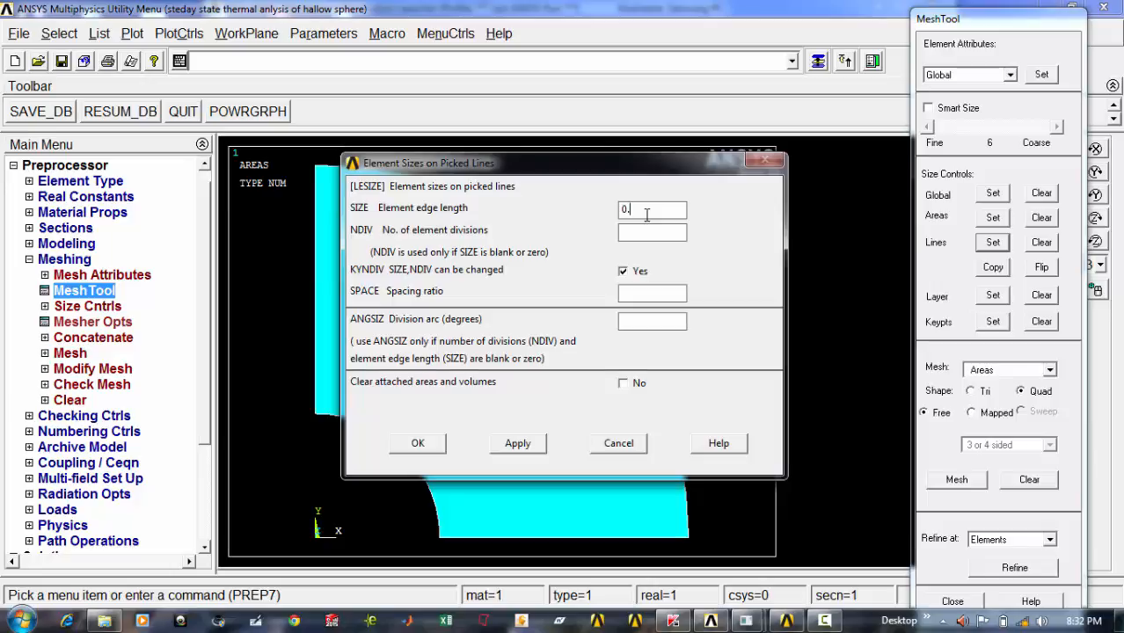
left_click(422, 442)
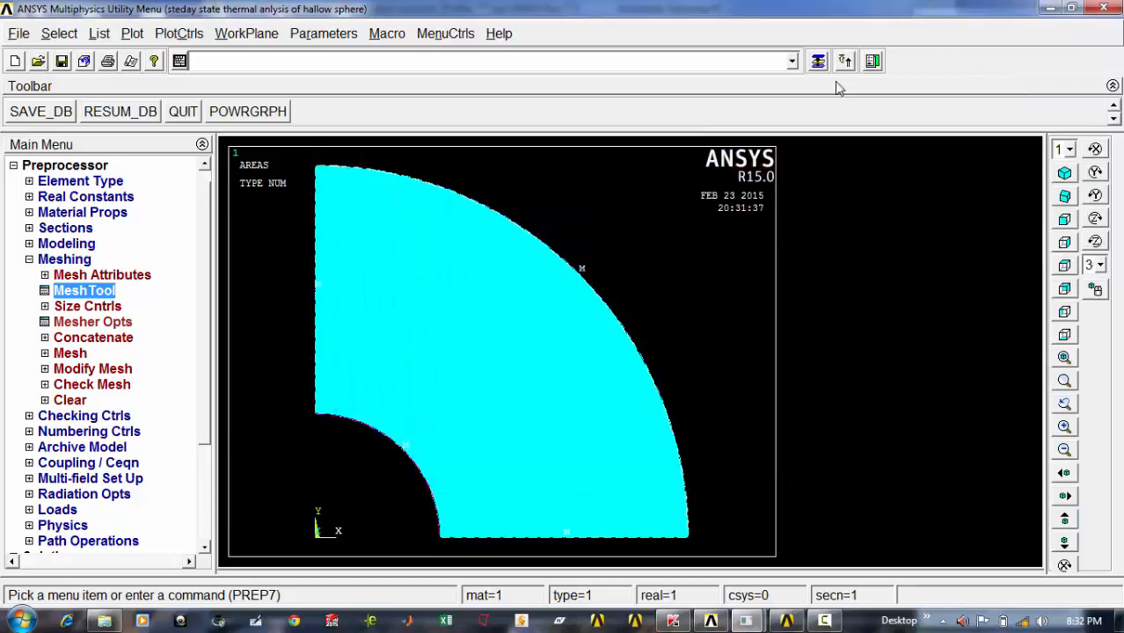
Mesh the quarter-annulus area with mapped quadrilateral elements, using the 3 or 4 sided option
left_click(818, 61)
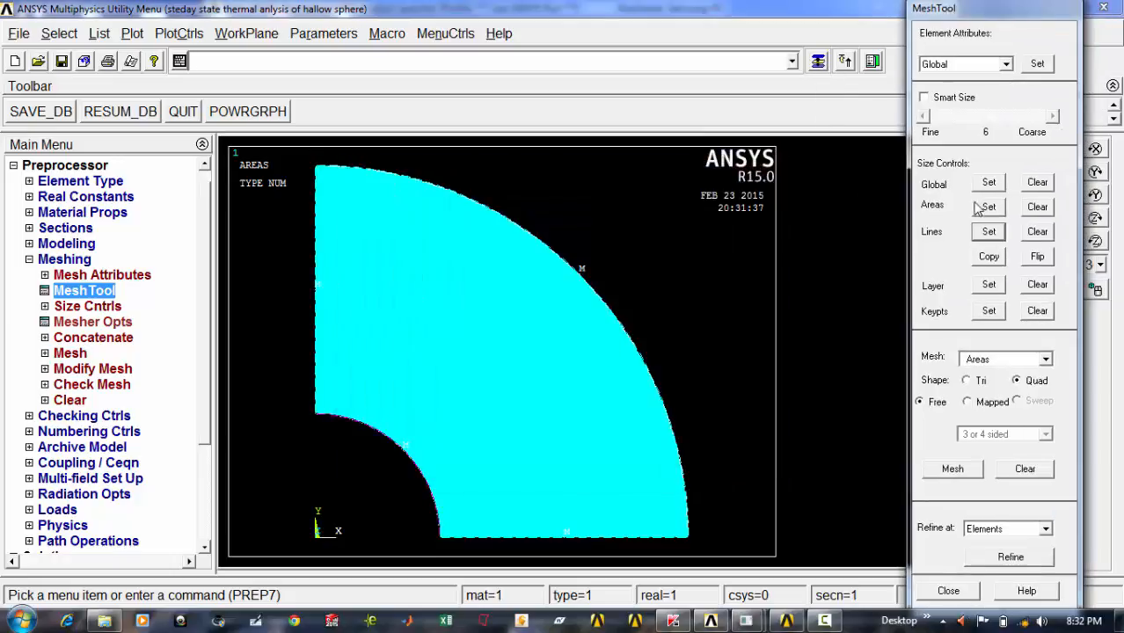
left_click(987, 405)
left_click(953, 469)
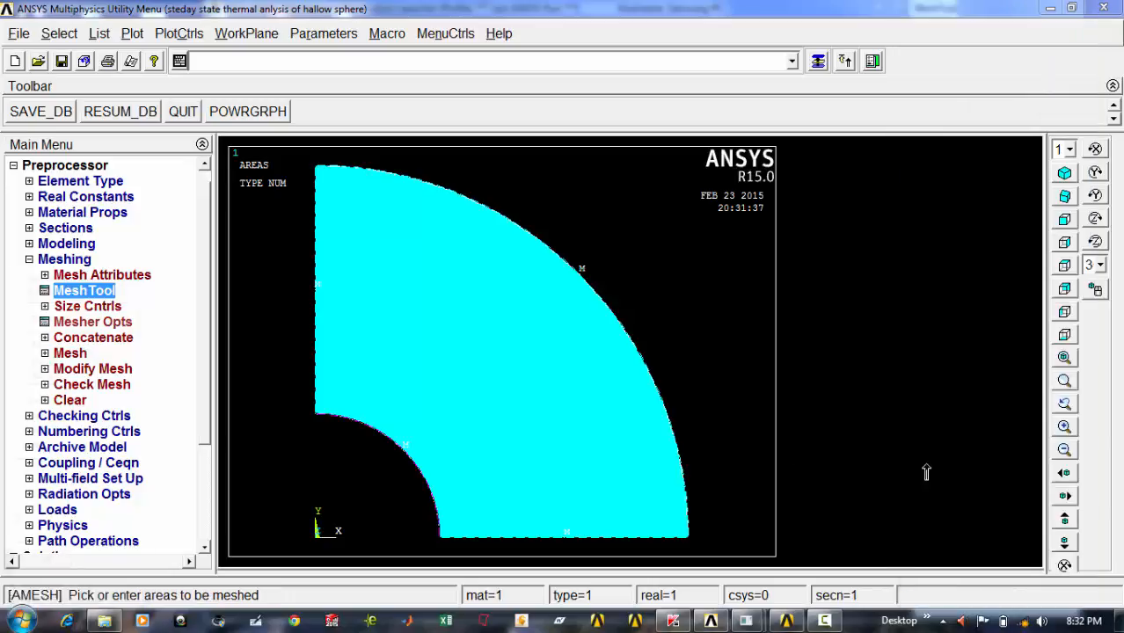
left_click(523, 420)
left_click_drag(31, 294, 77, 191)
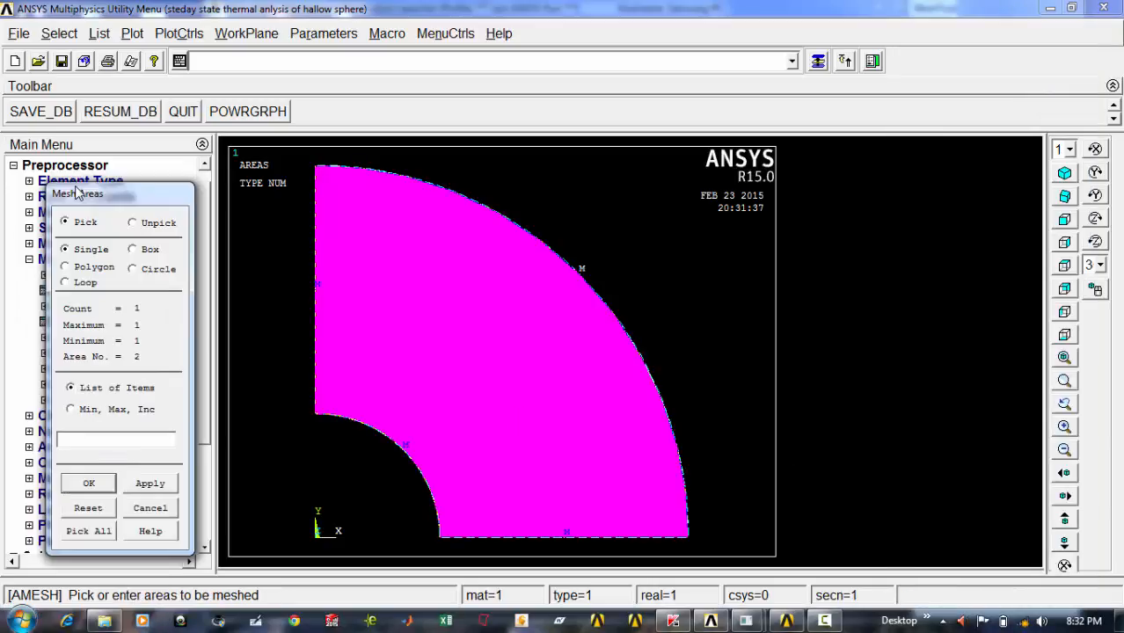
left_click(88, 482)
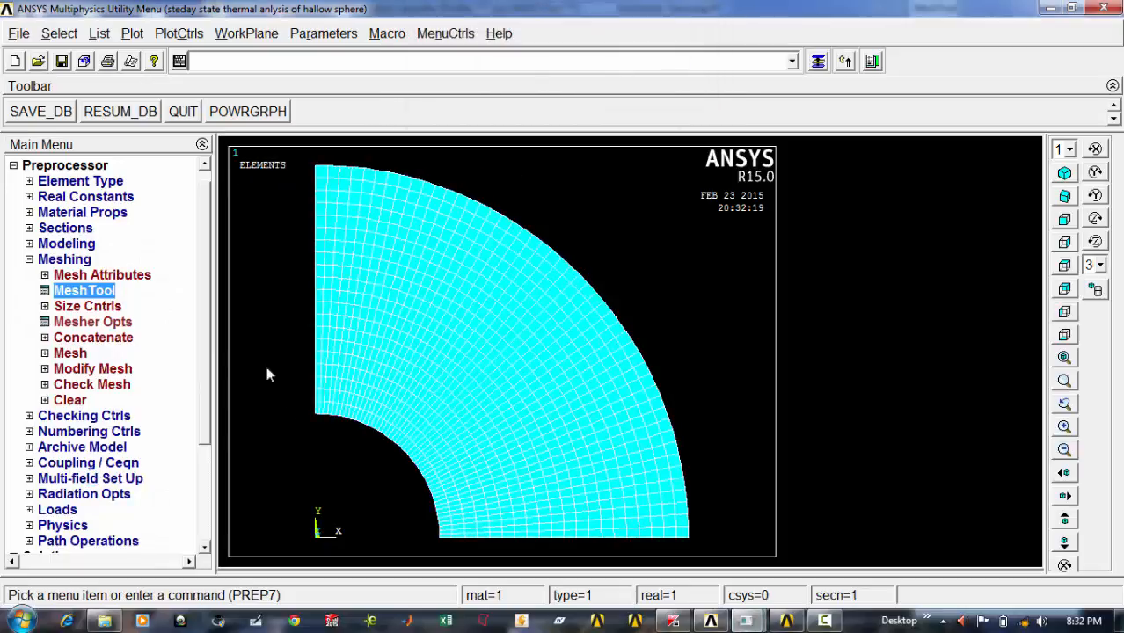
left_click(31, 260)
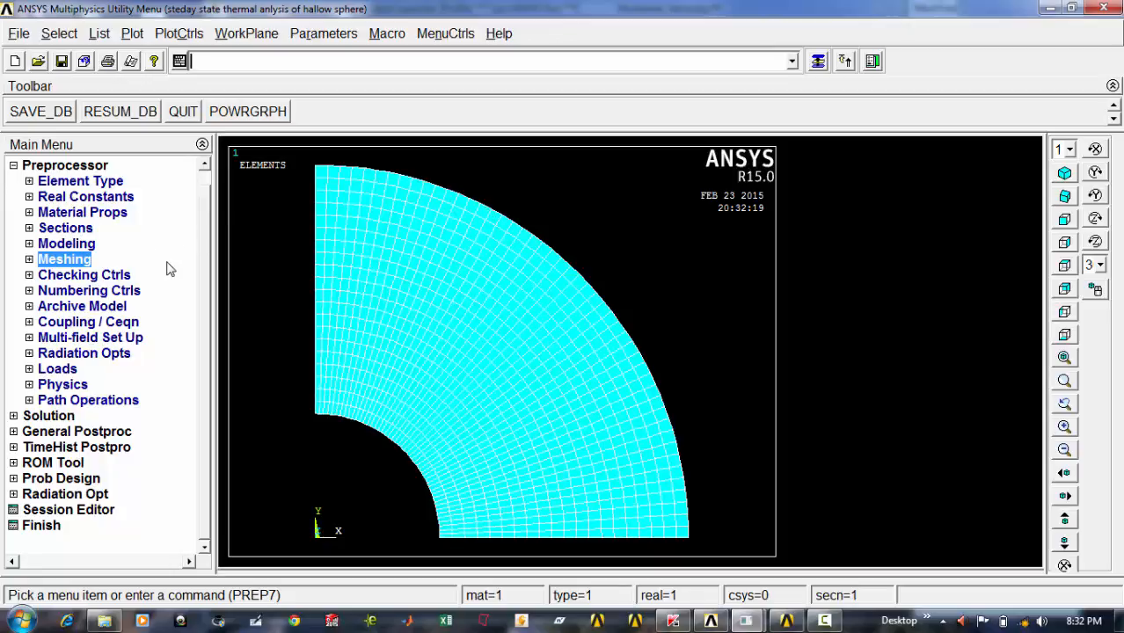
Apply a constant TEMP load of 100 to the inner arc line of the quarter annulus
left_click(34, 371)
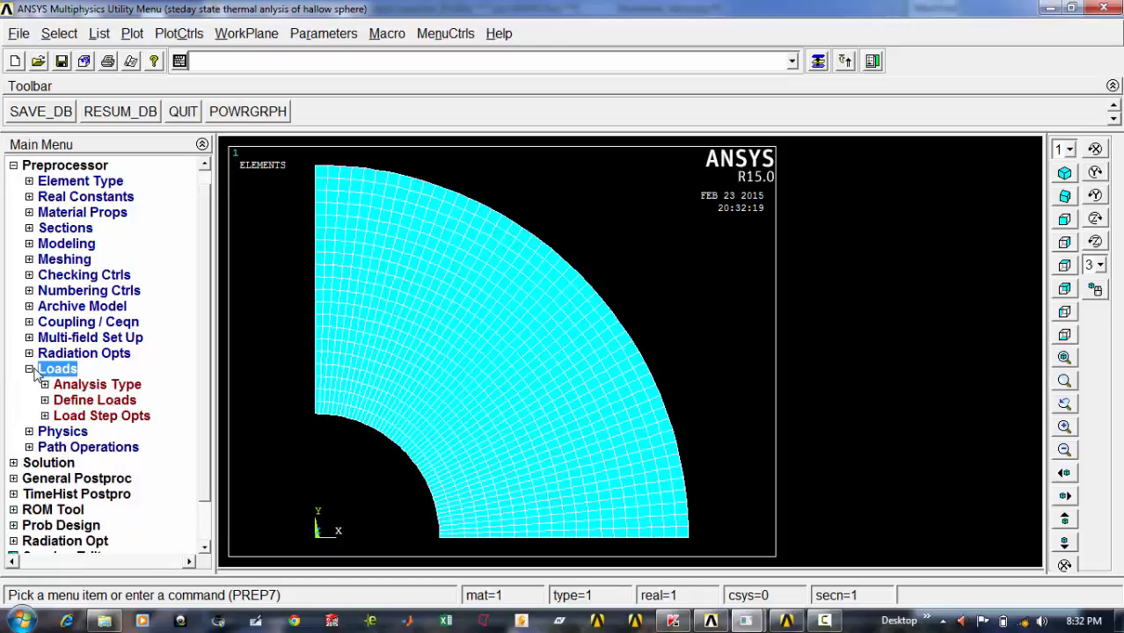
left_click(45, 401)
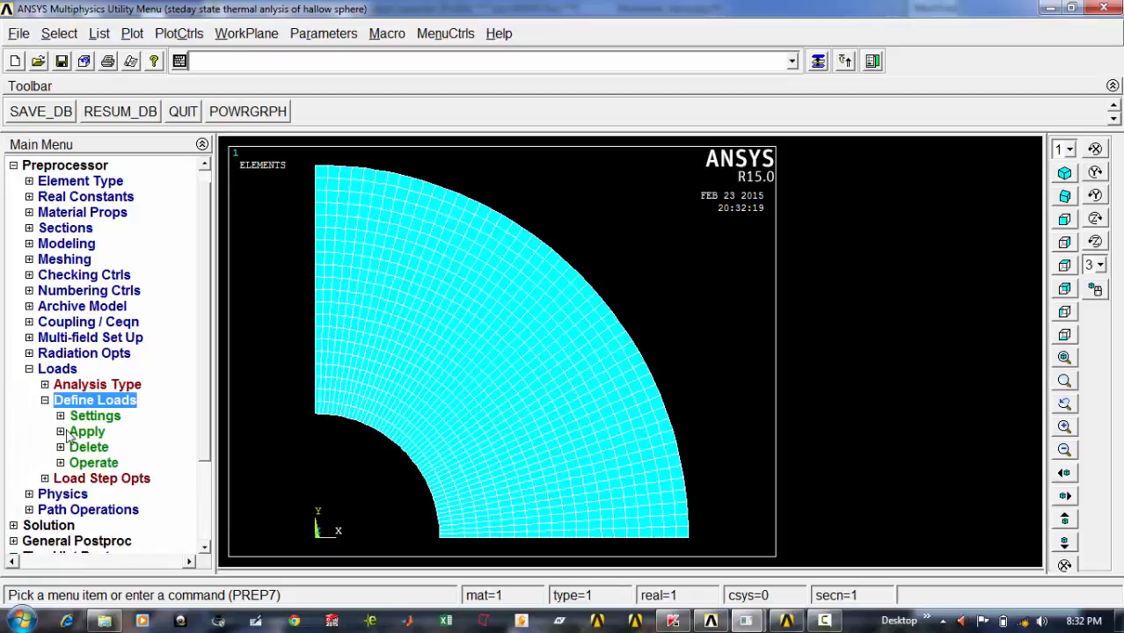
left_click(61, 432)
left_click(76, 447)
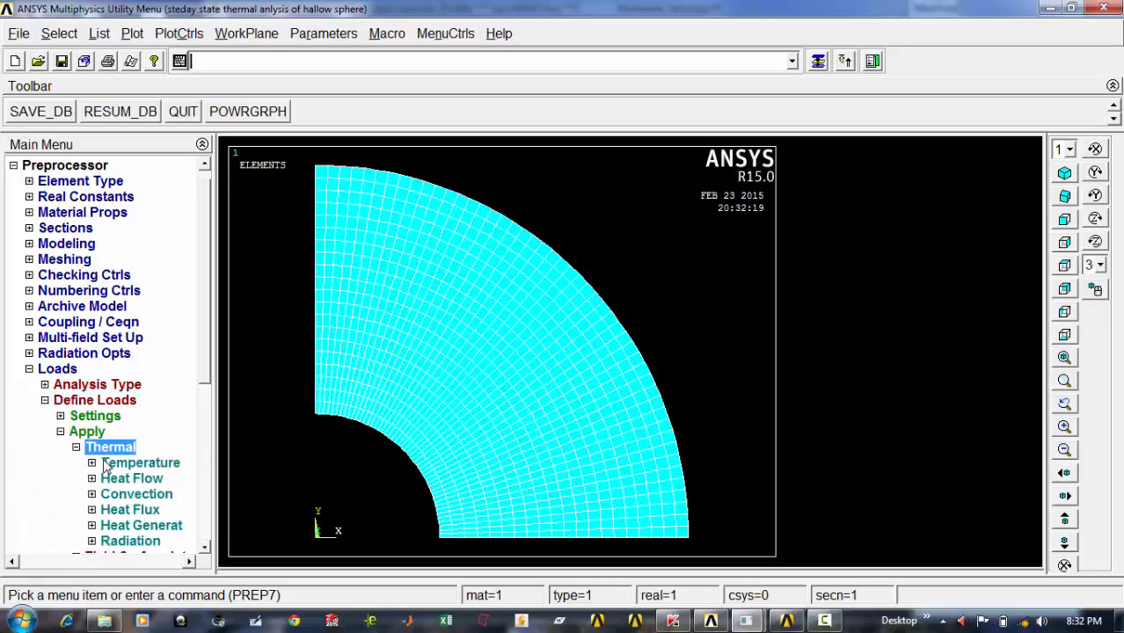
left_click(103, 464)
left_click(135, 496)
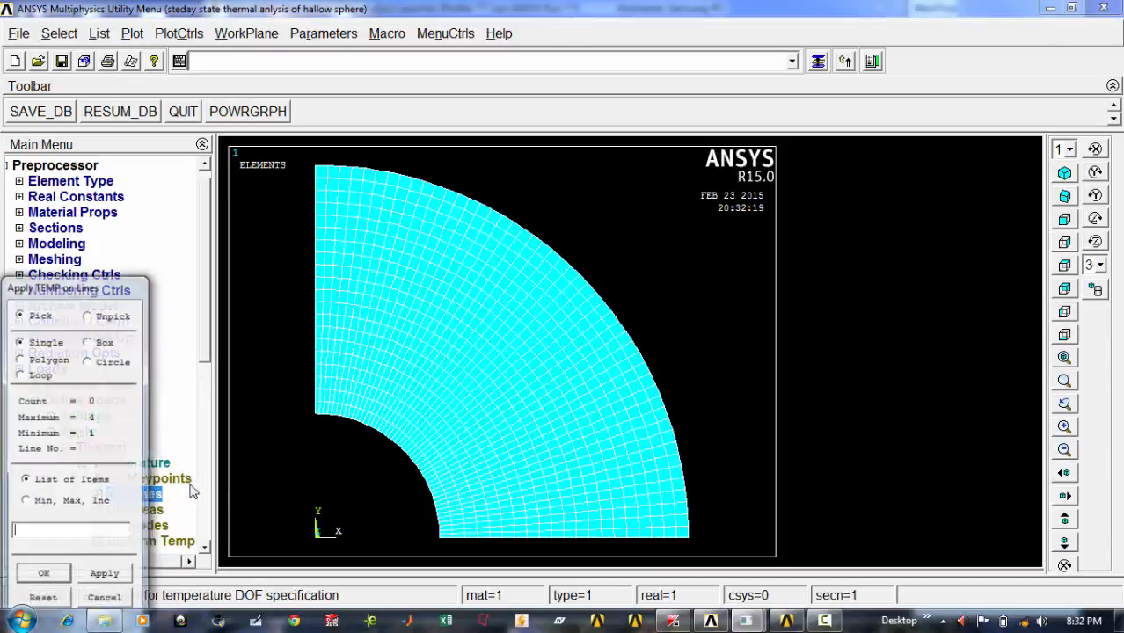
left_click(352, 428)
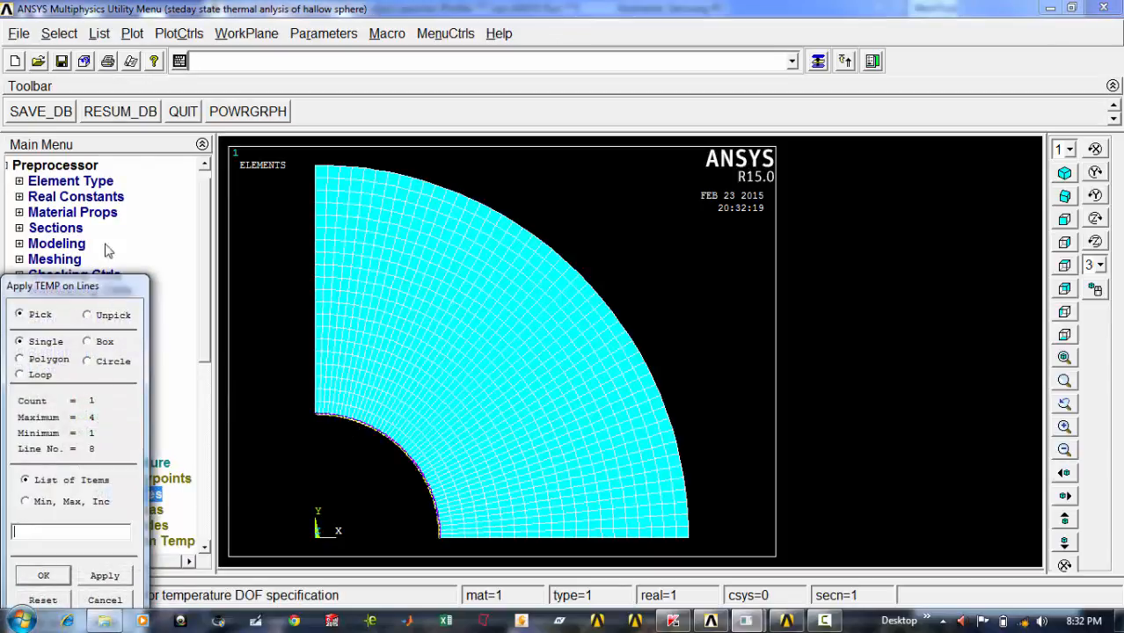
left_click(81, 451)
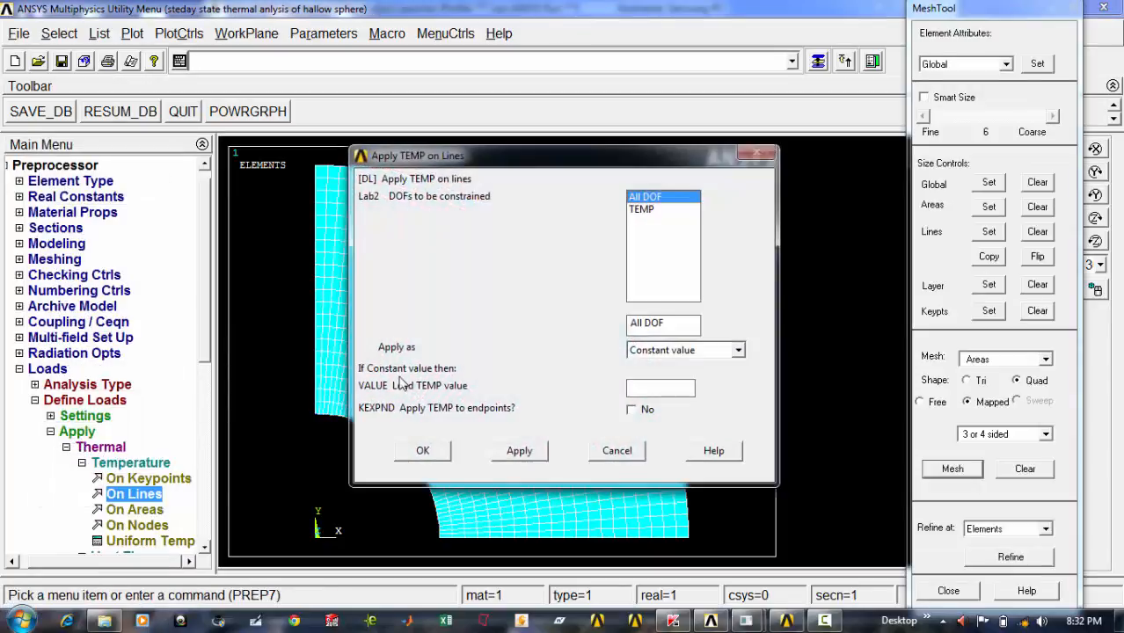
left_click(645, 210)
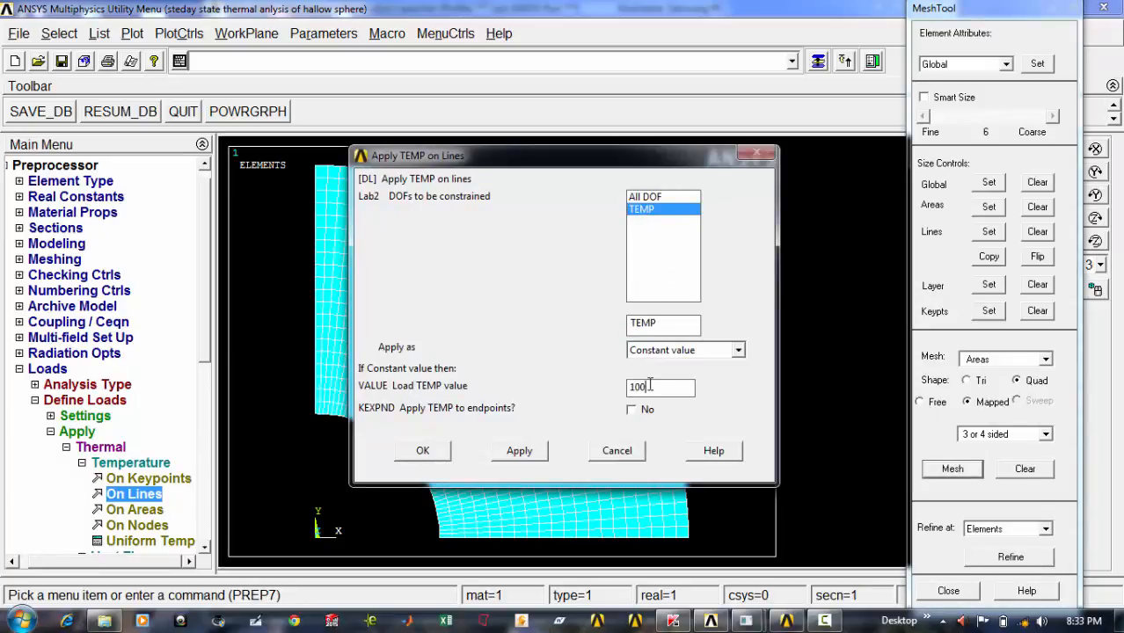
left_click(423, 451)
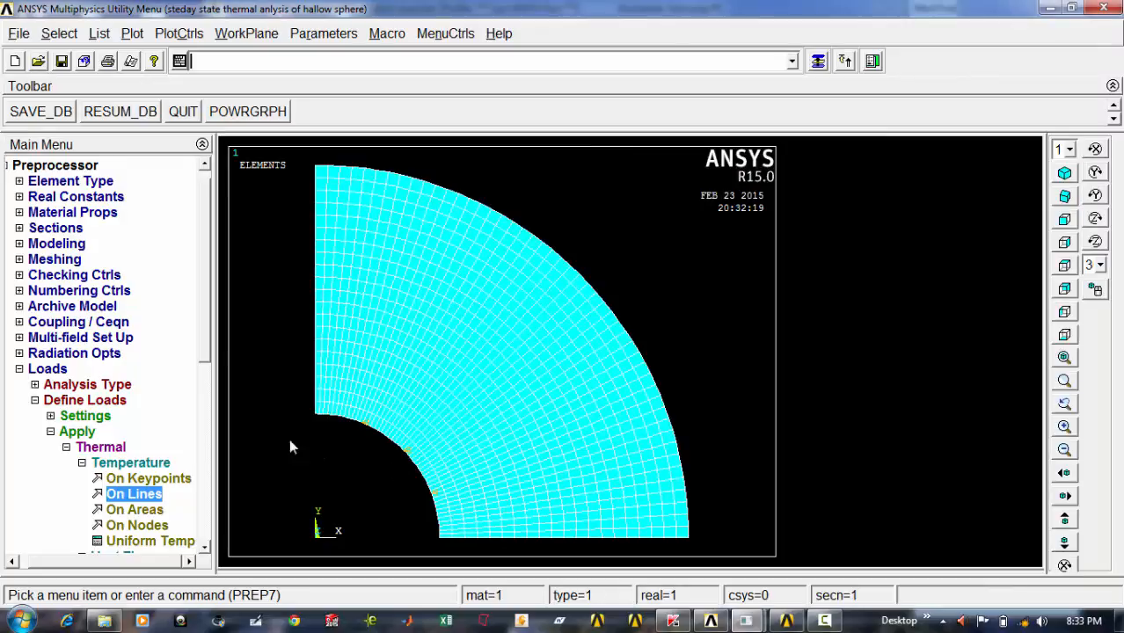
Apply convection to the outer arc line with a film coefficient of 80 and a bulk temperature of 20
left_click_drag(205, 344, 206, 387)
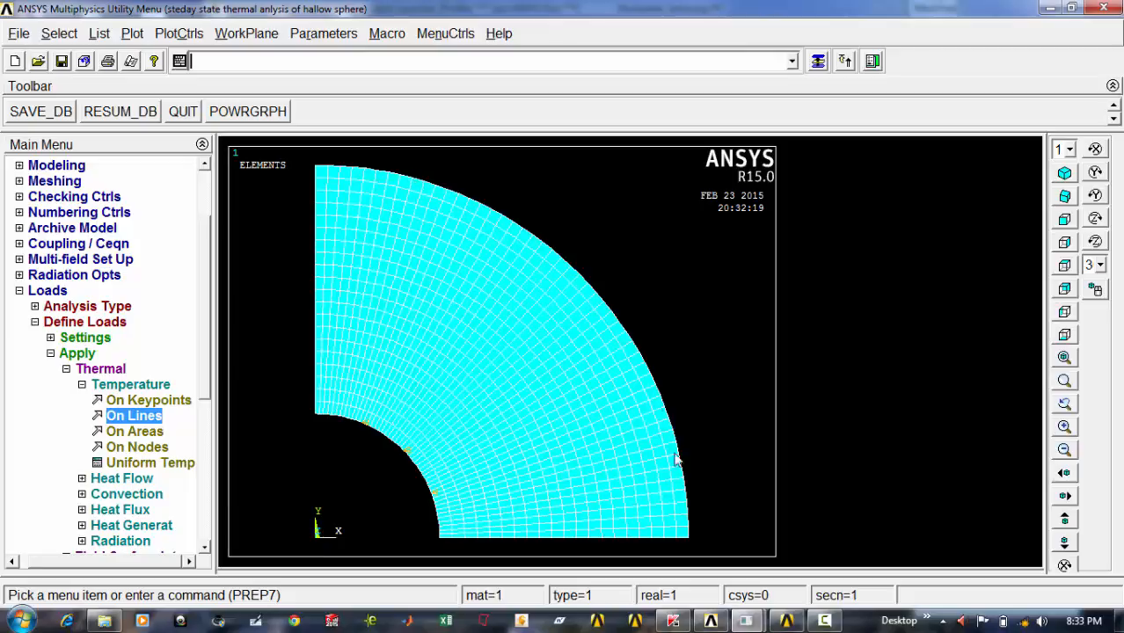
left_click(89, 387)
left_click(94, 421)
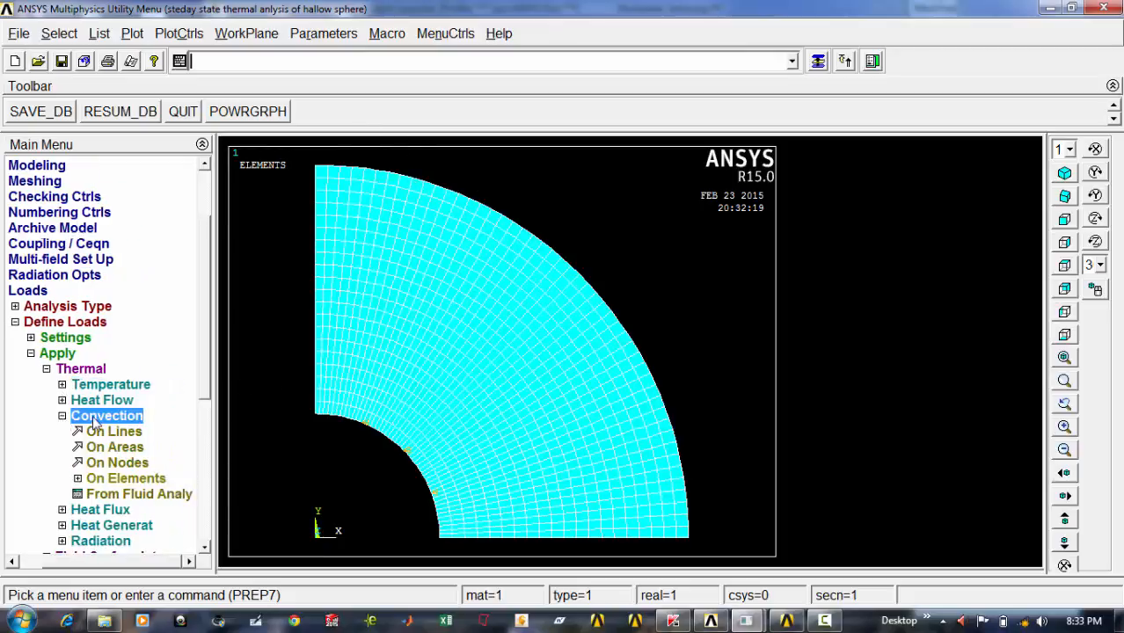
left_click(109, 432)
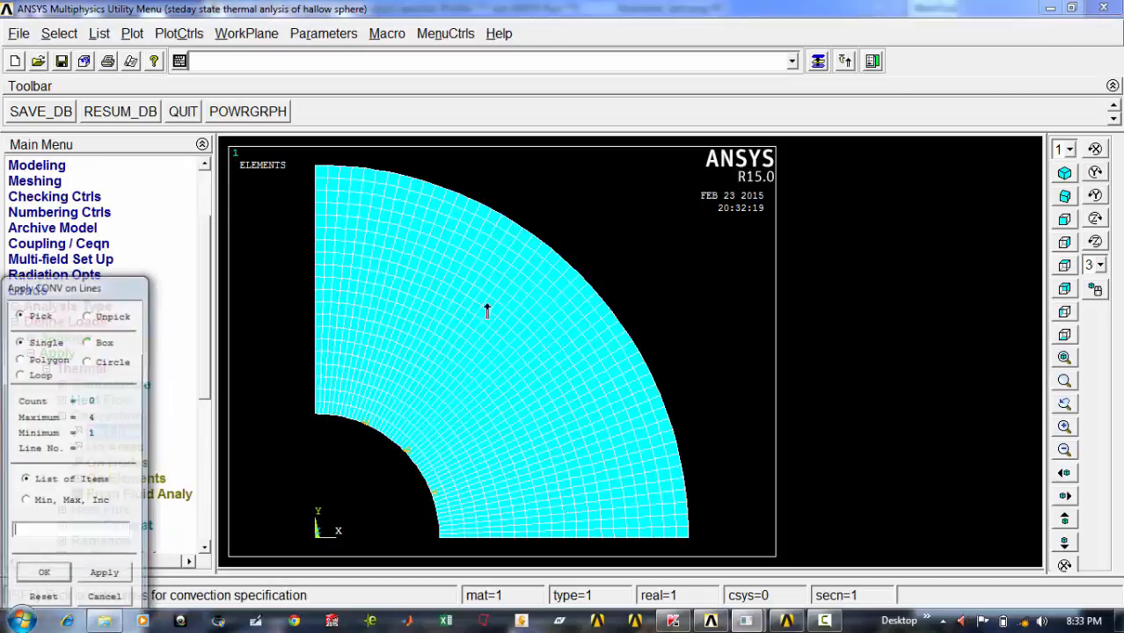
left_click(531, 243)
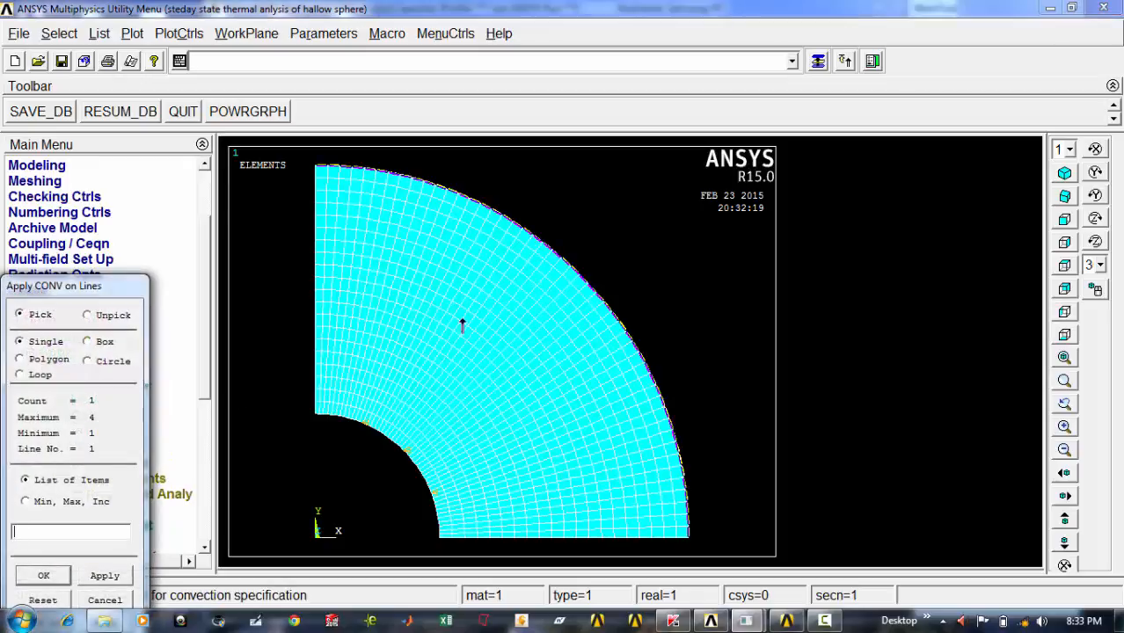
left_click(46, 577)
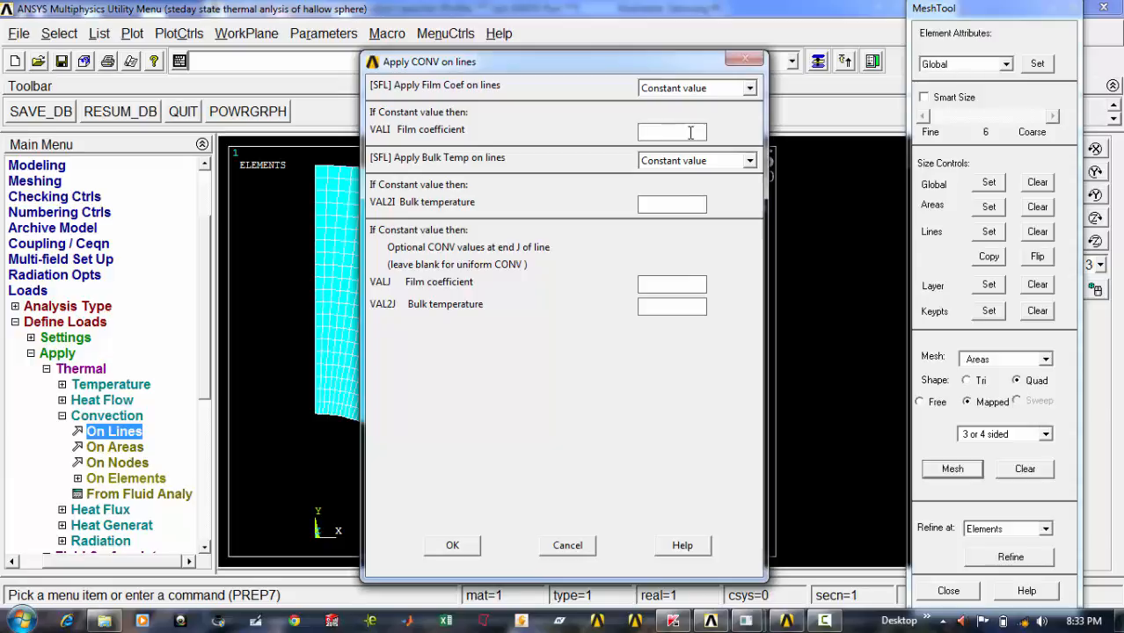
left_click(661, 203)
left_click(453, 547)
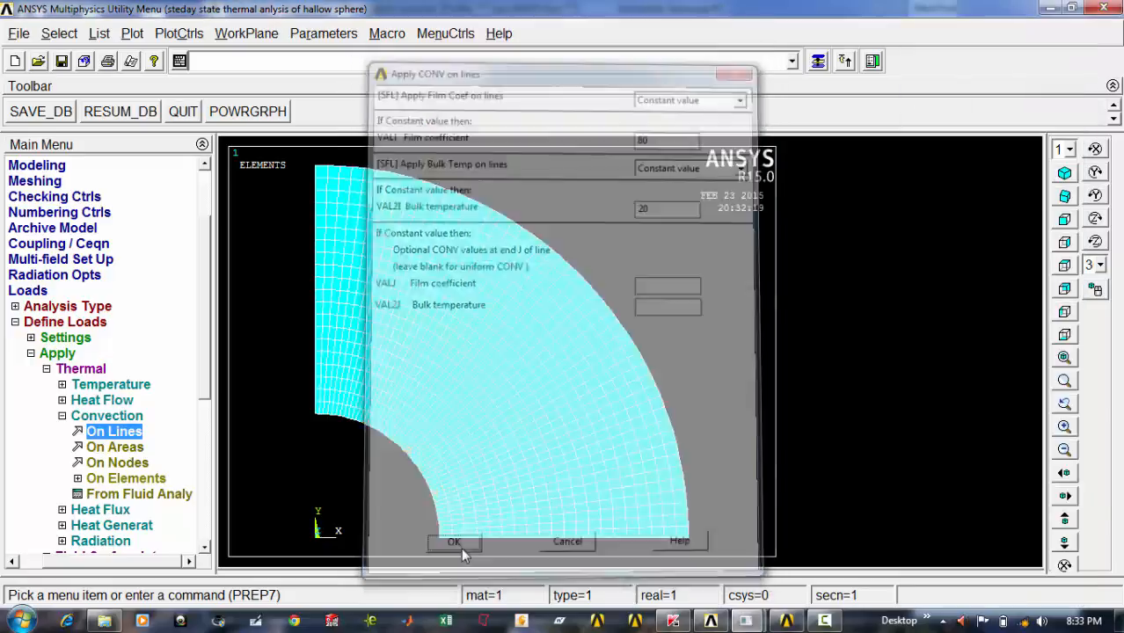
left_click(47, 370)
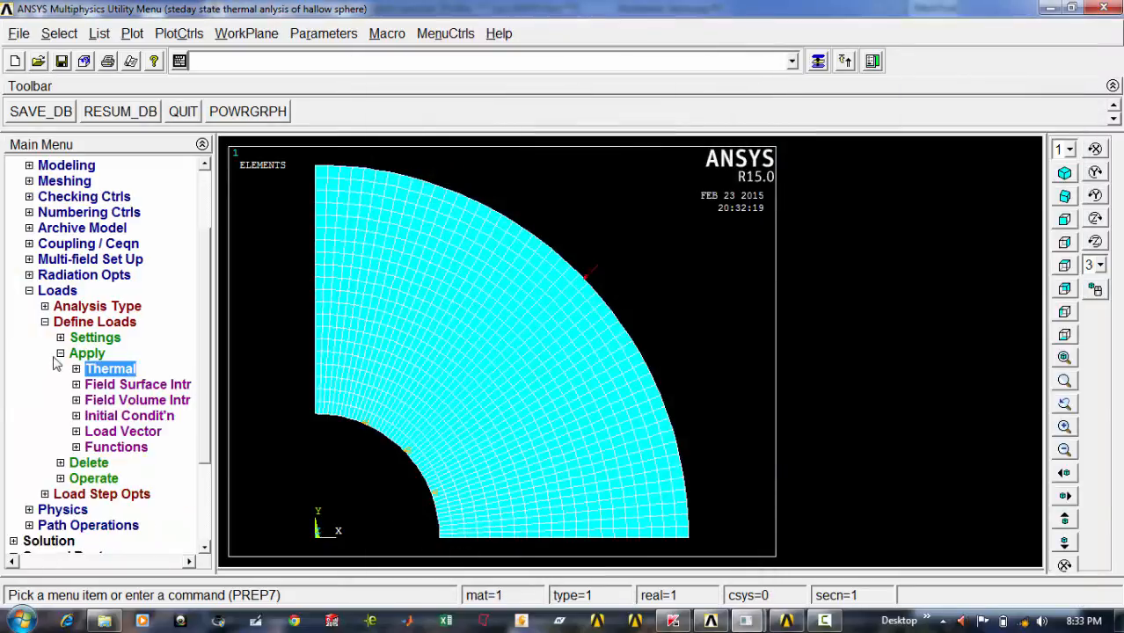
left_click(60, 355)
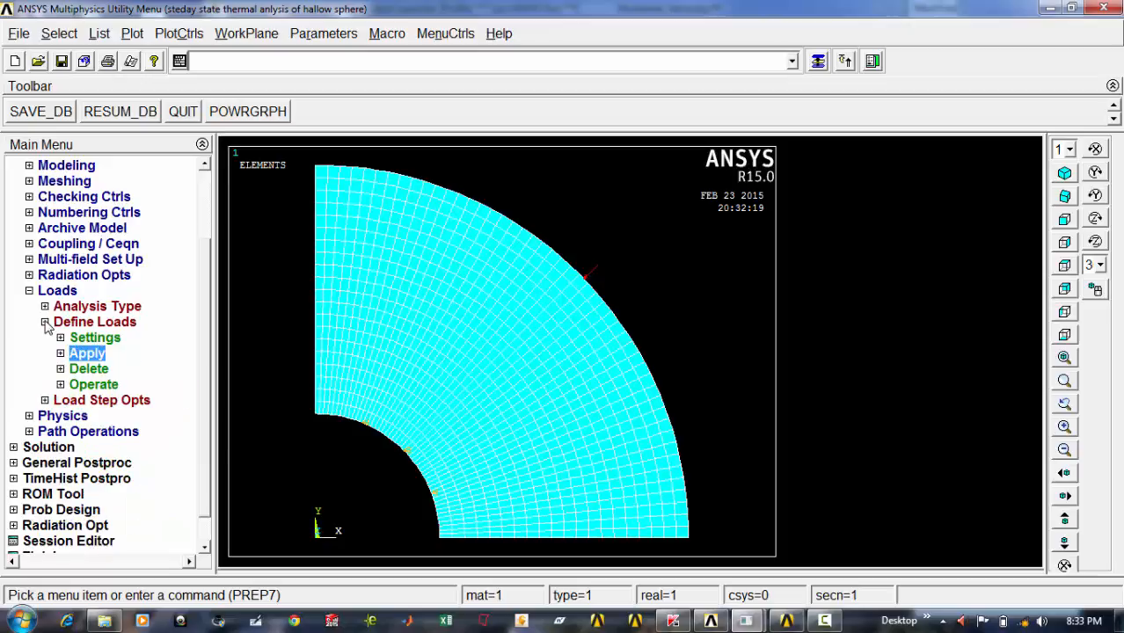
left_click(45, 323)
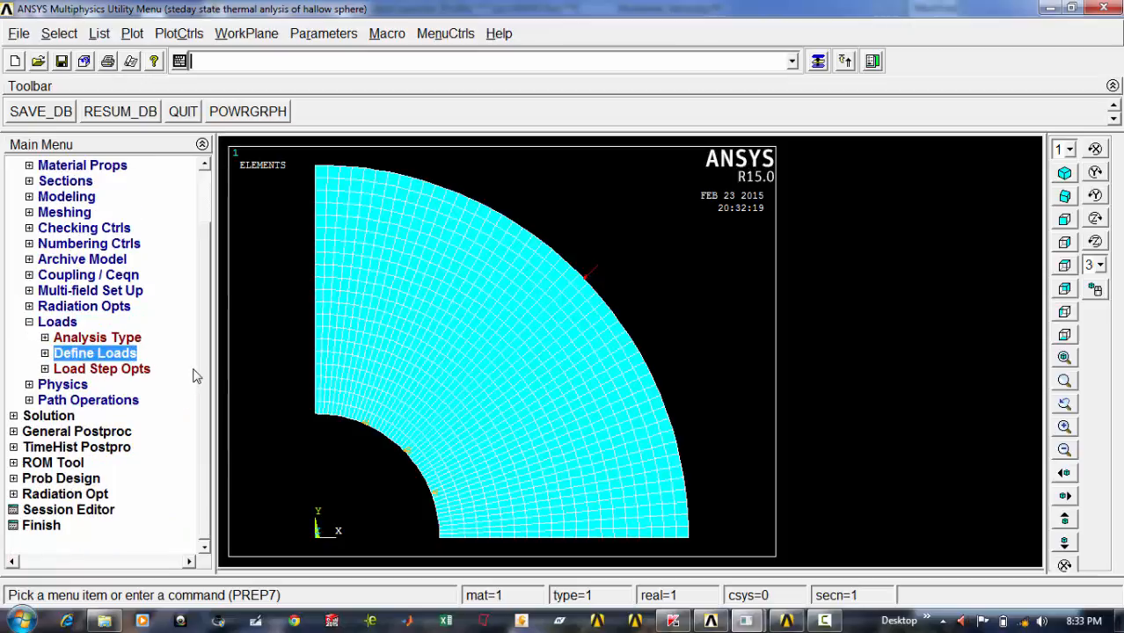
left_click(29, 321)
Solve the current load step and close the solution status listing
left_click(20, 417)
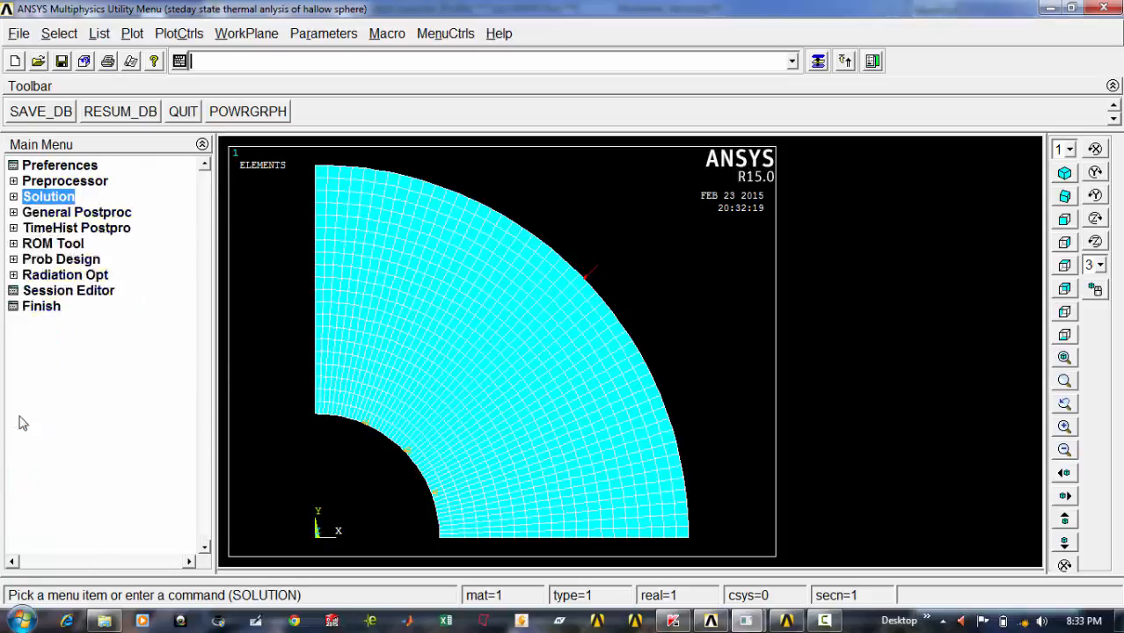
left_click(55, 306)
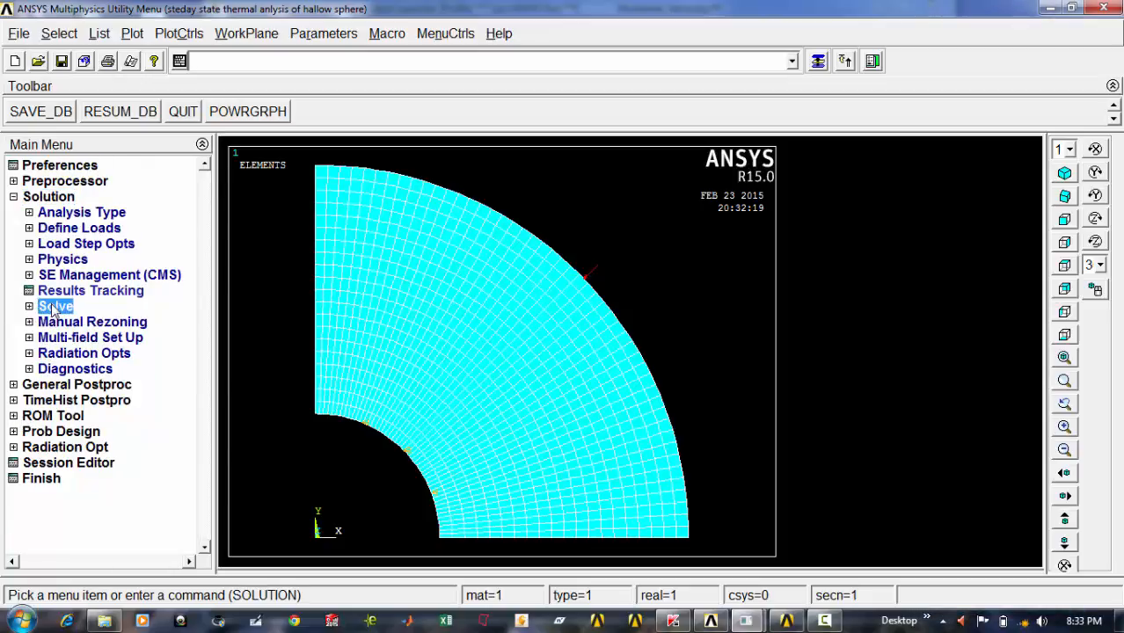
left_click(81, 322)
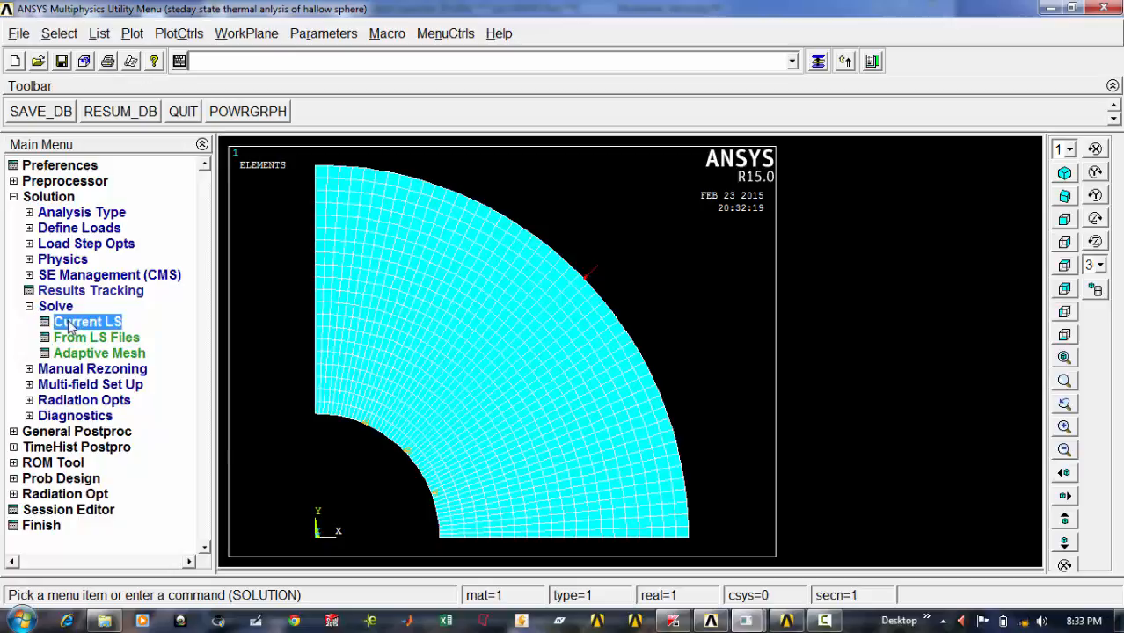
left_click(556, 389)
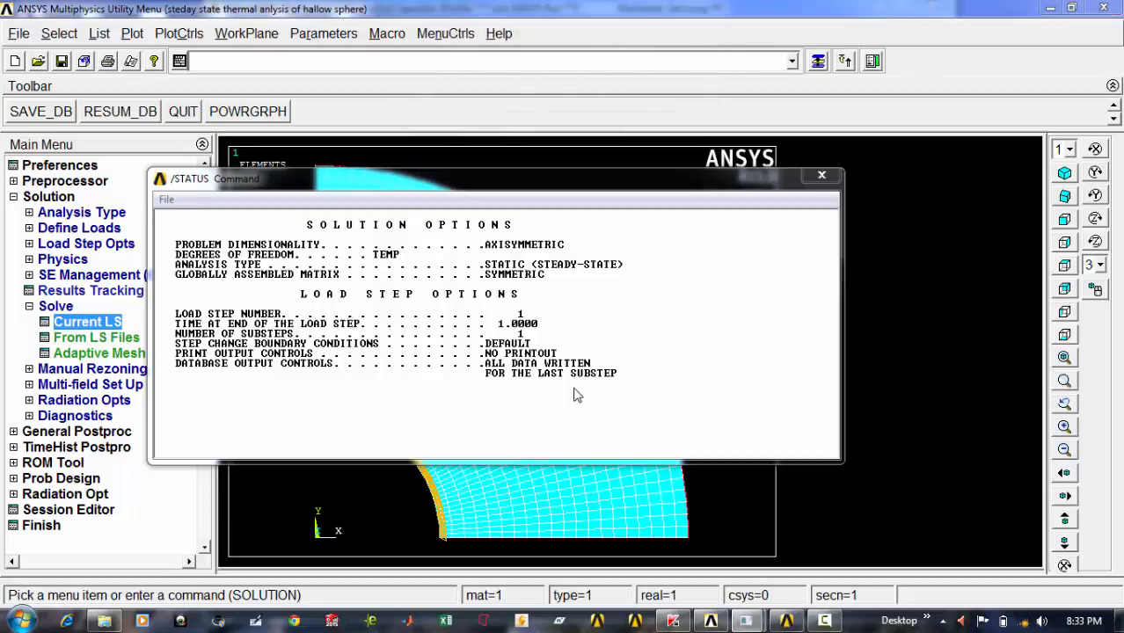
left_click(233, 115)
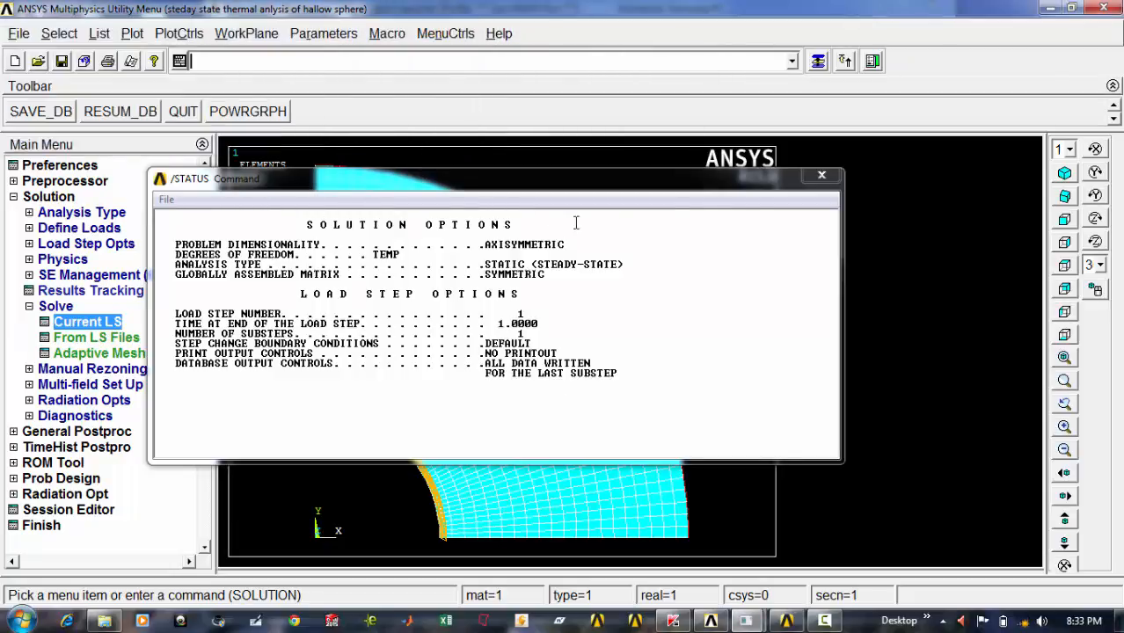
left_click(821, 179)
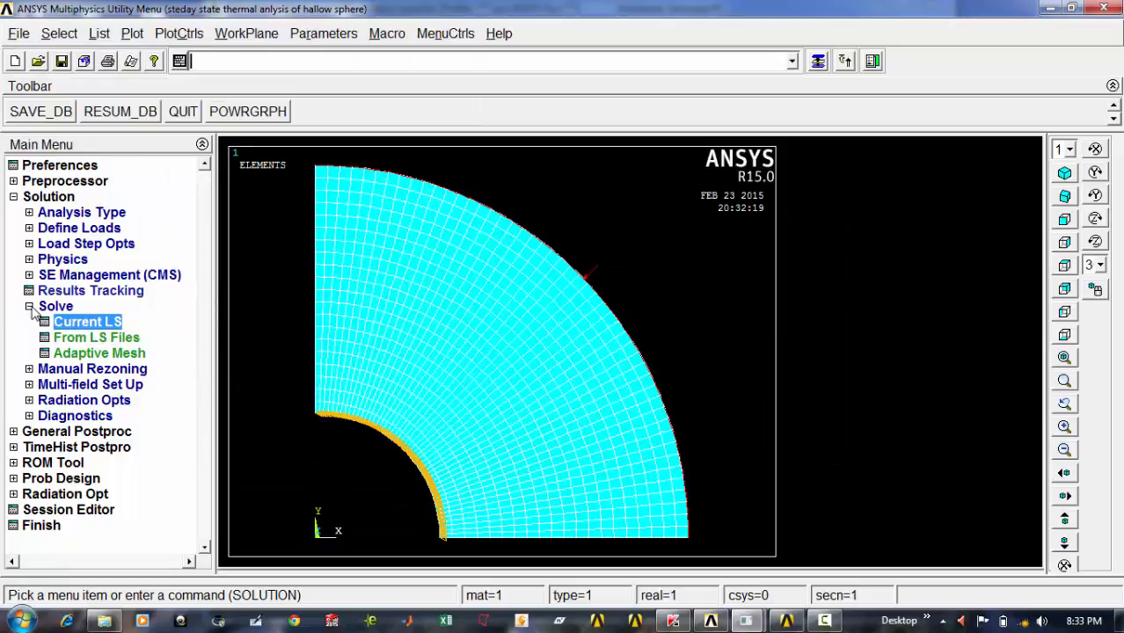
left_click(30, 307)
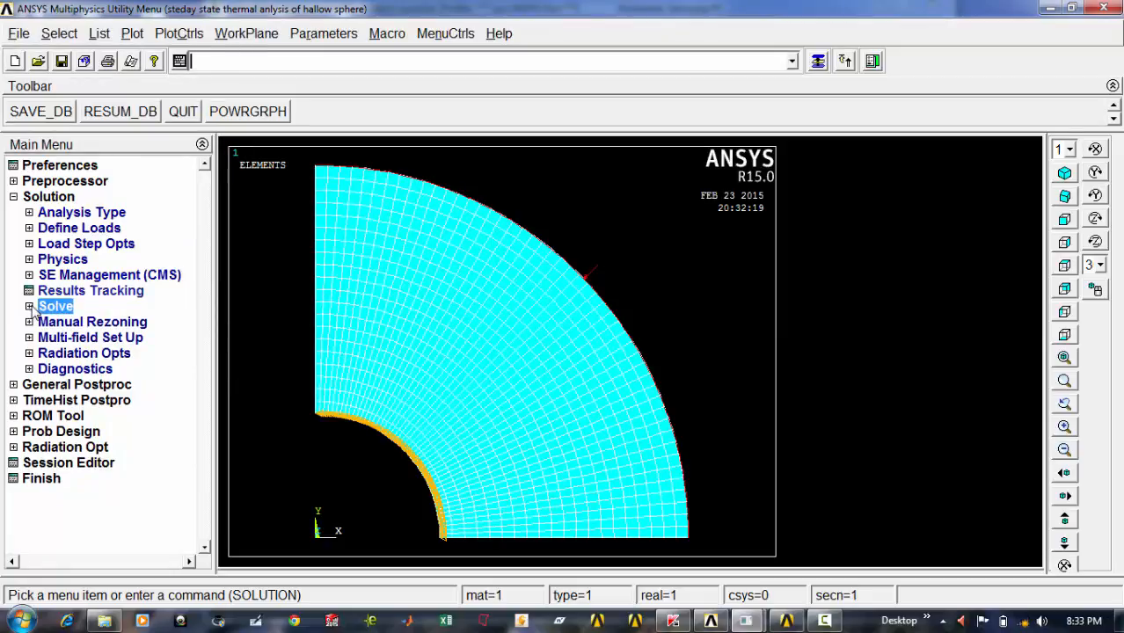
Plot the nodal temperature contour from the DOF solution in the general postprocessor
left_click(130, 387)
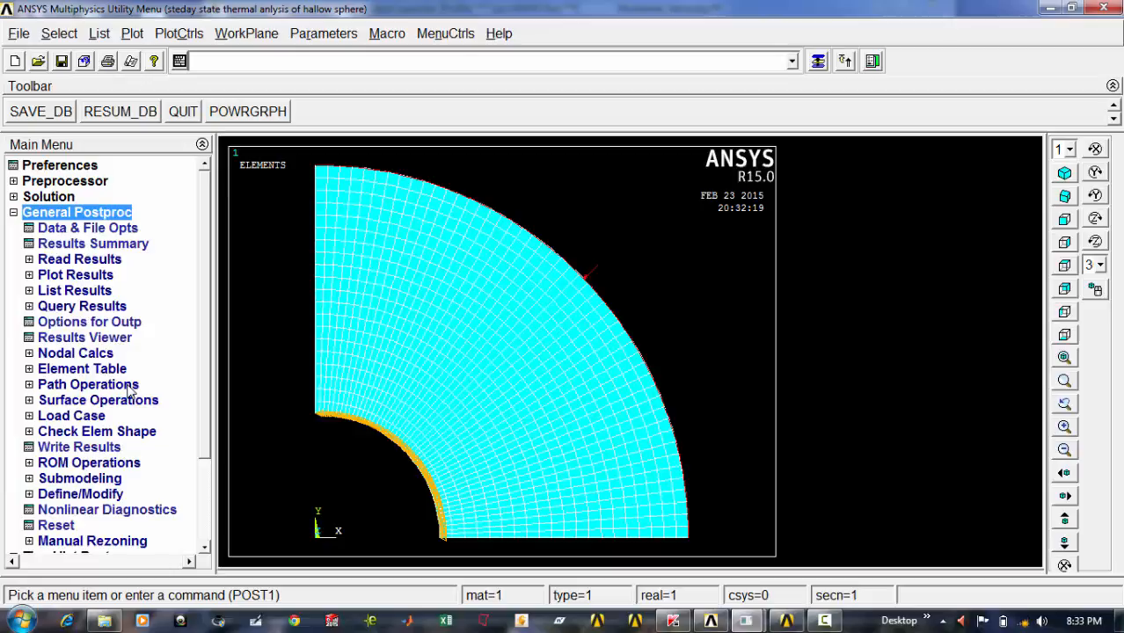
left_click(81, 276)
left_click(95, 290)
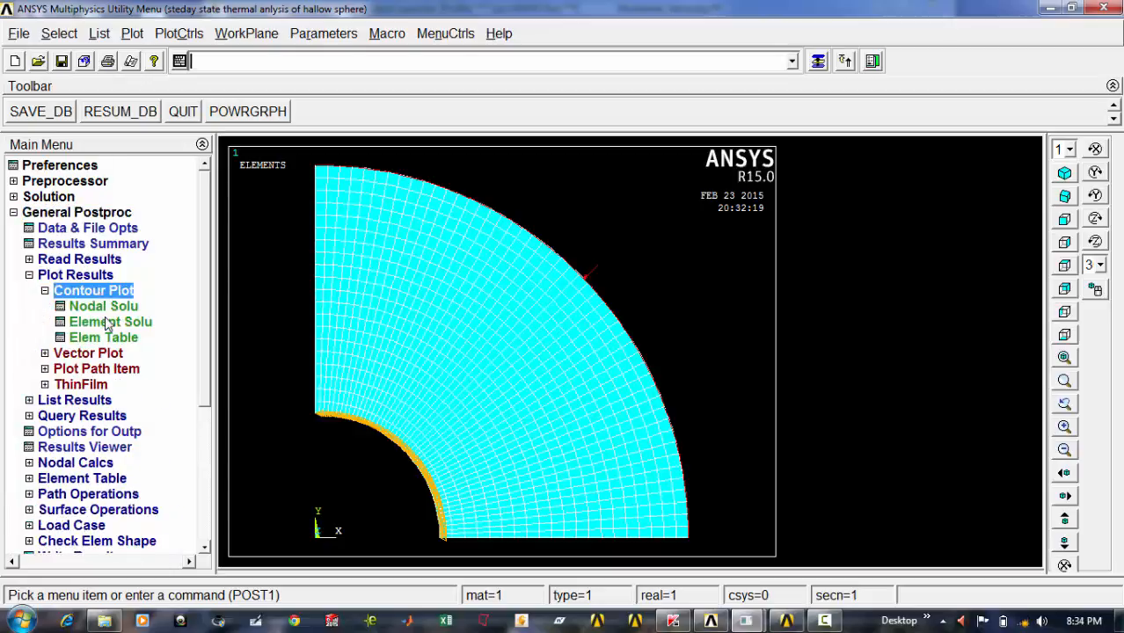
left_click(103, 306)
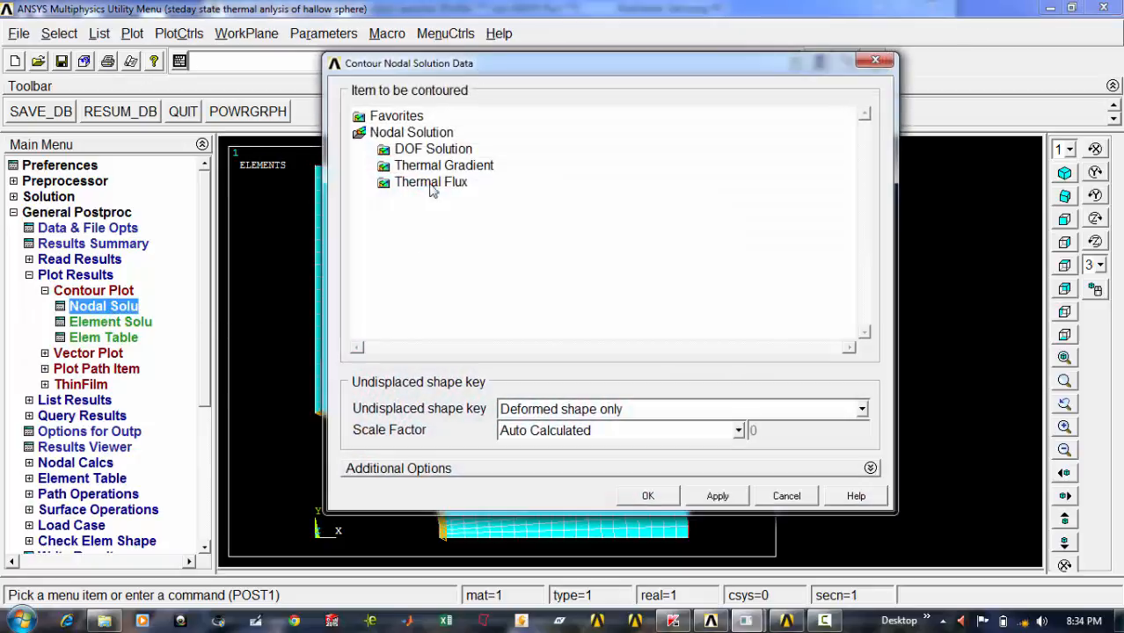
left_click(434, 149)
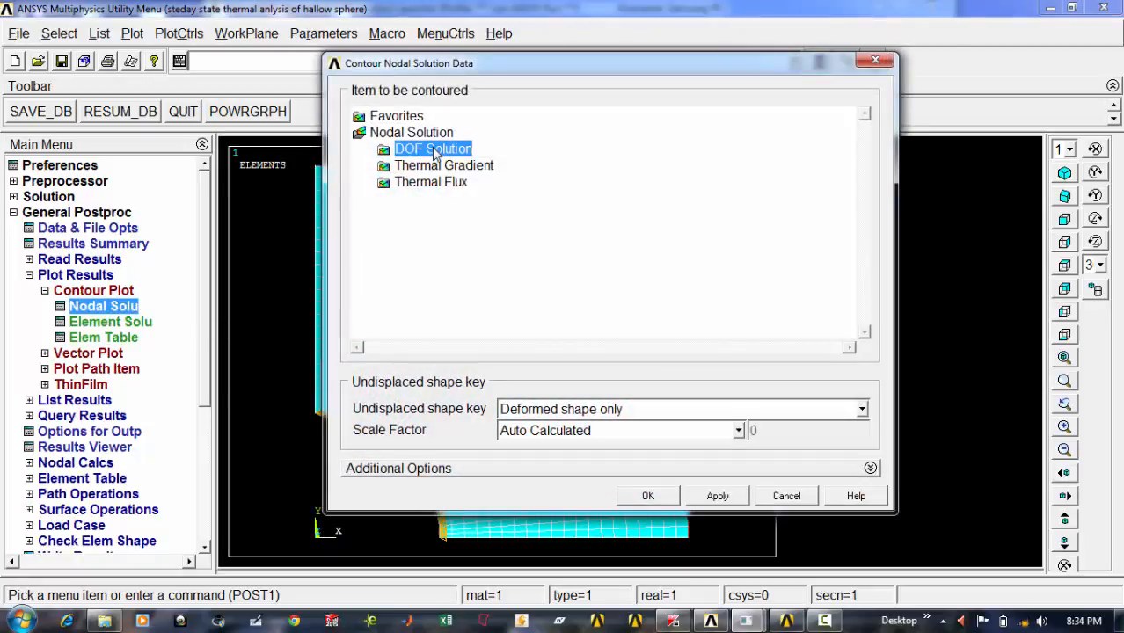
double_click(435, 151)
left_click(458, 167)
left_click(656, 494)
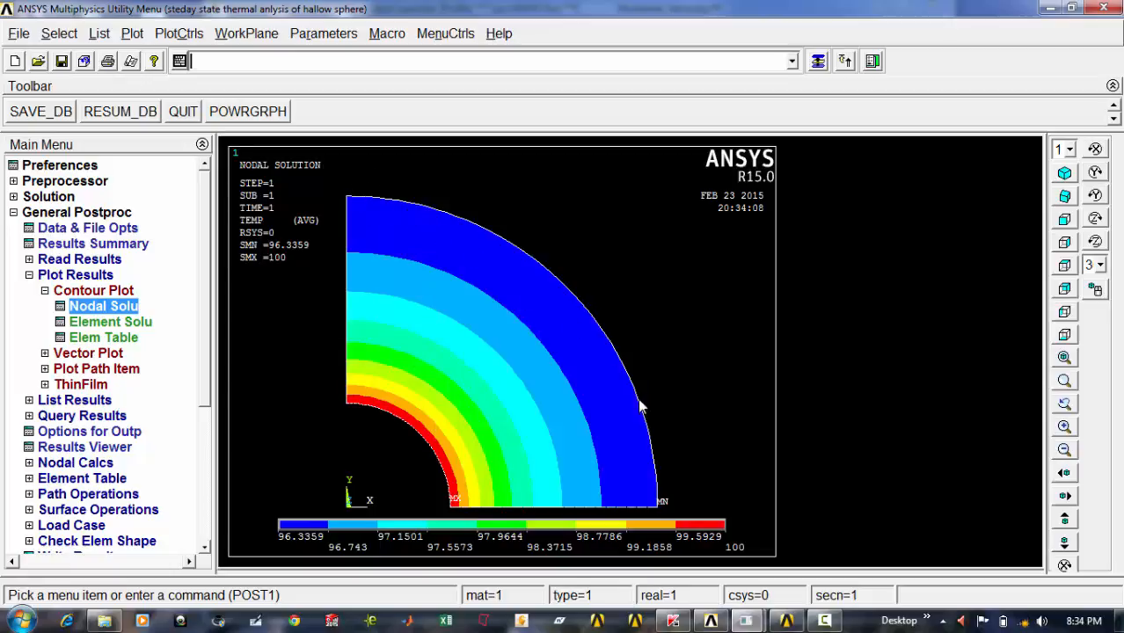
Plot the nodal contour of the thermal flux vector sum
left_click(136, 308)
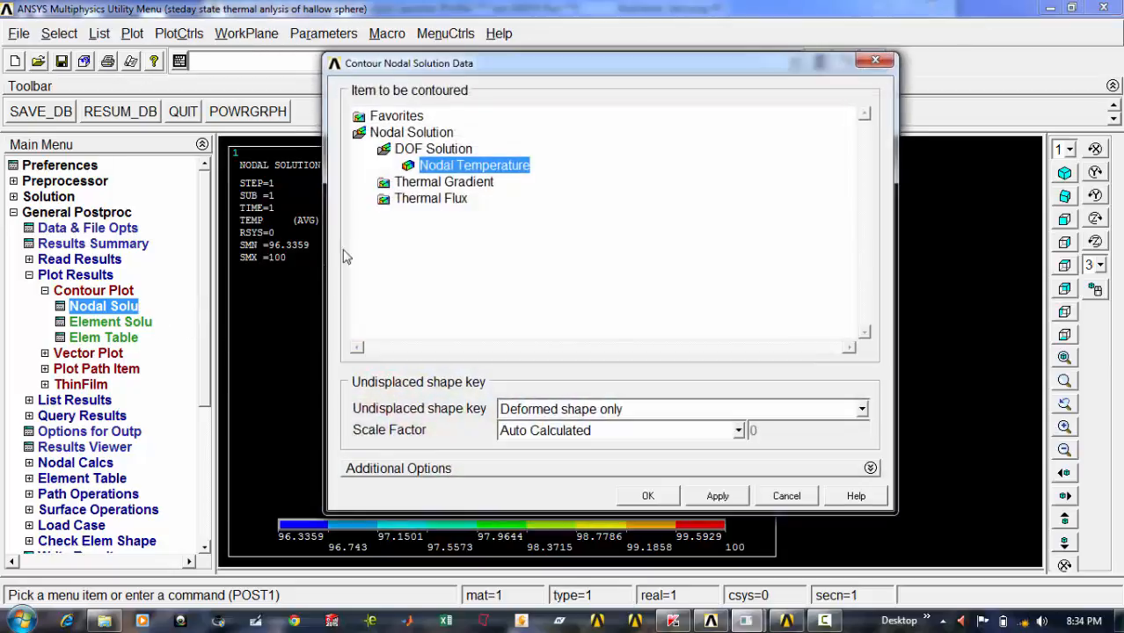
left_click(400, 197)
left_click(449, 248)
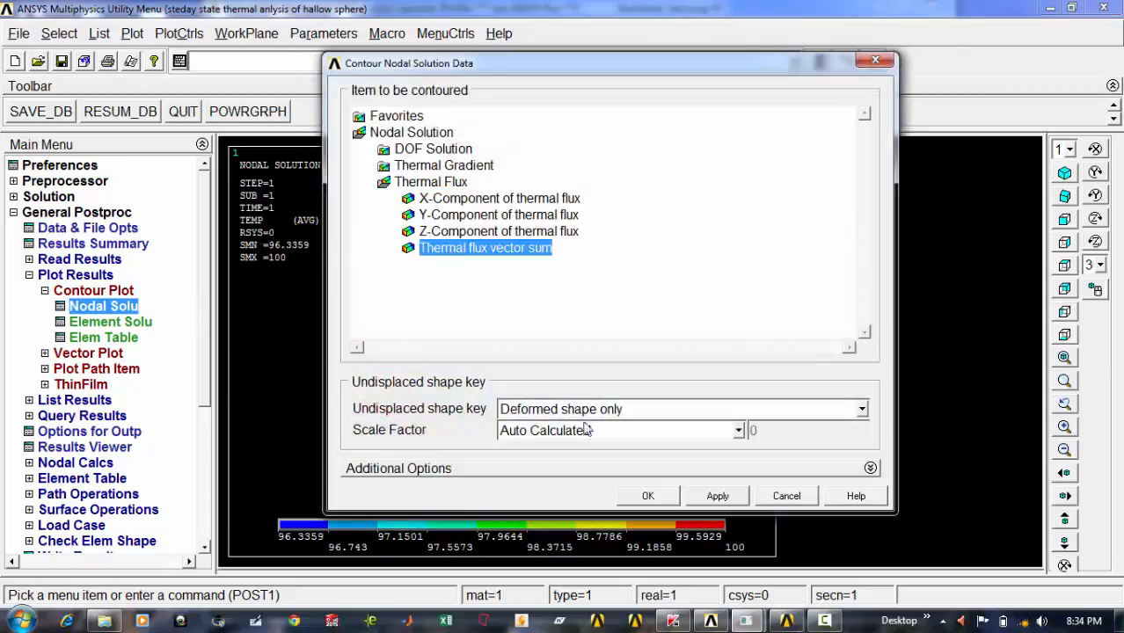
left_click(661, 495)
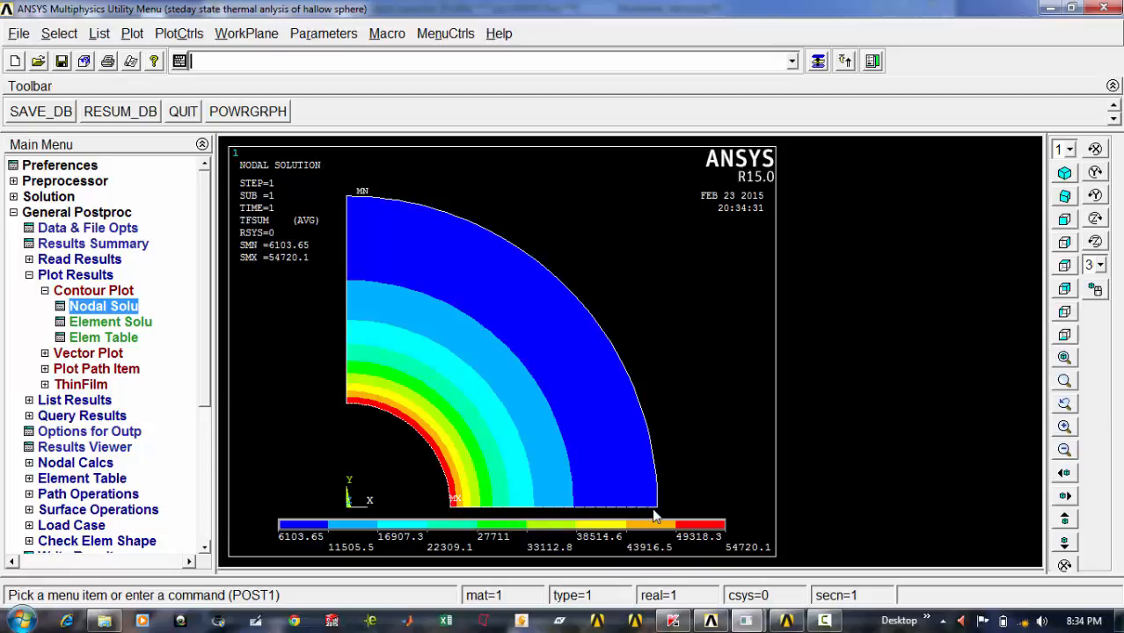
Start a named two-point path by location and place path point 1 at 0.02, 0, 0 on the inner radius
left_click(39, 277)
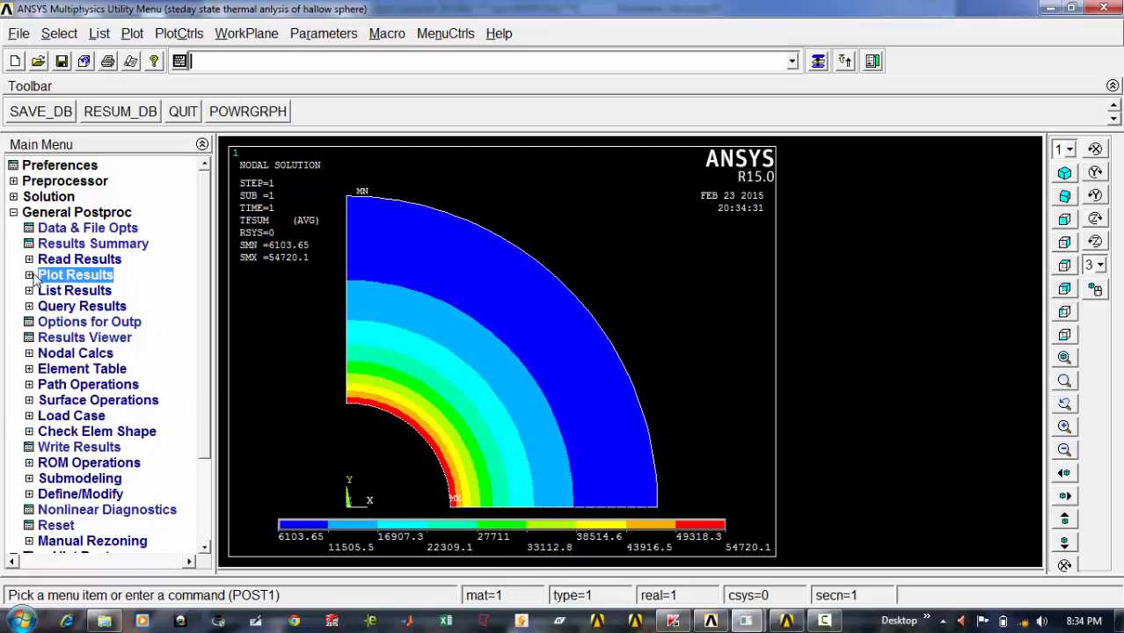
left_click(97, 384)
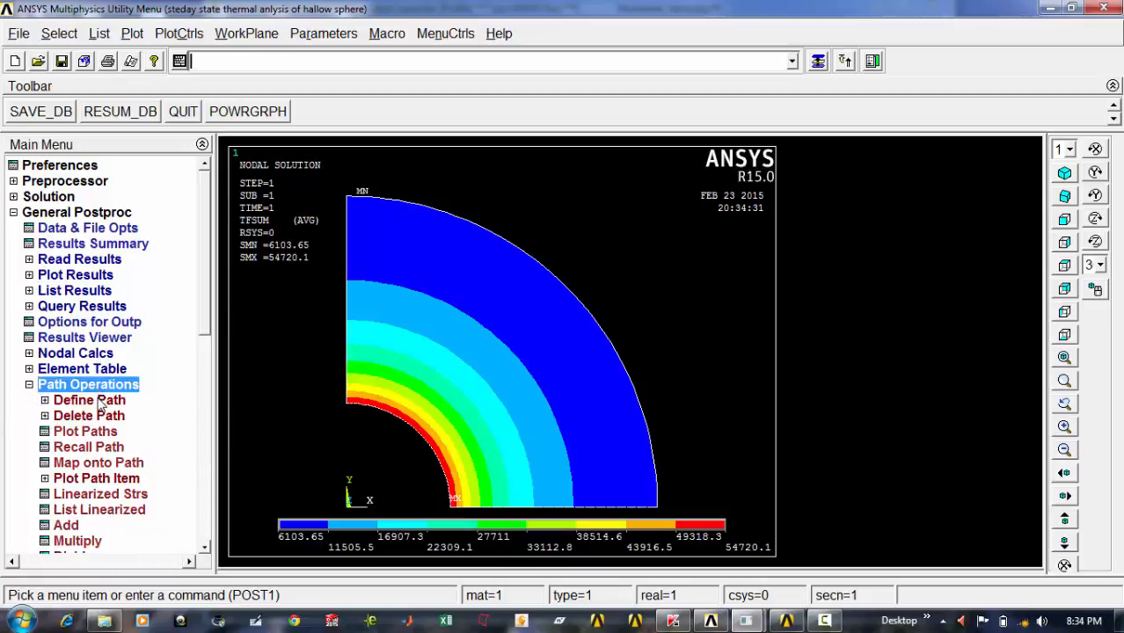
left_click(98, 401)
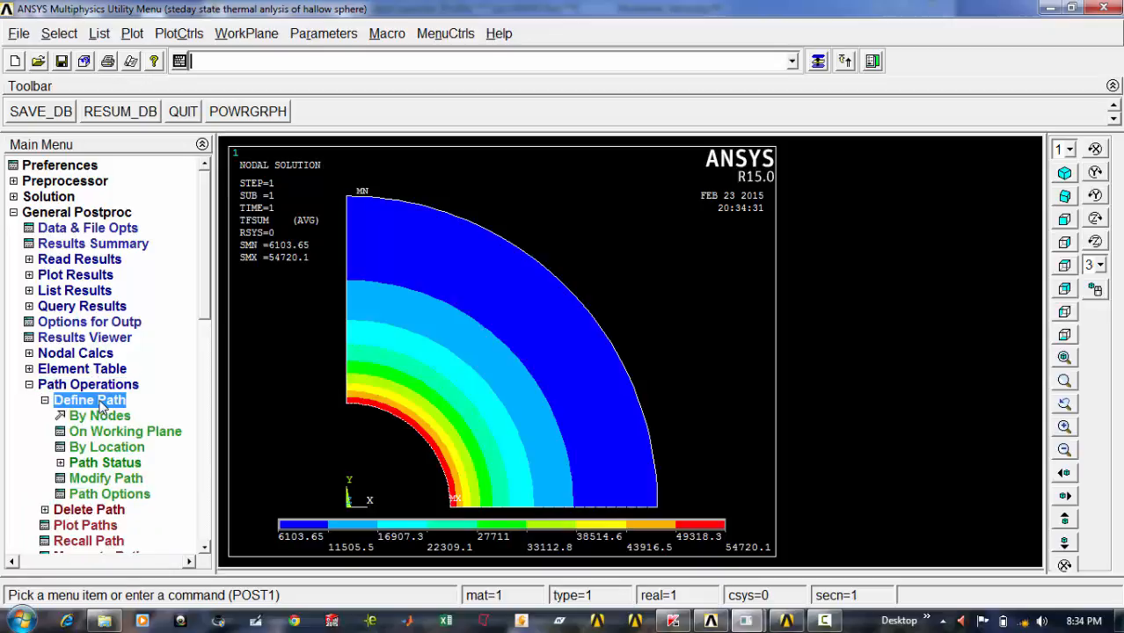
left_click(114, 449)
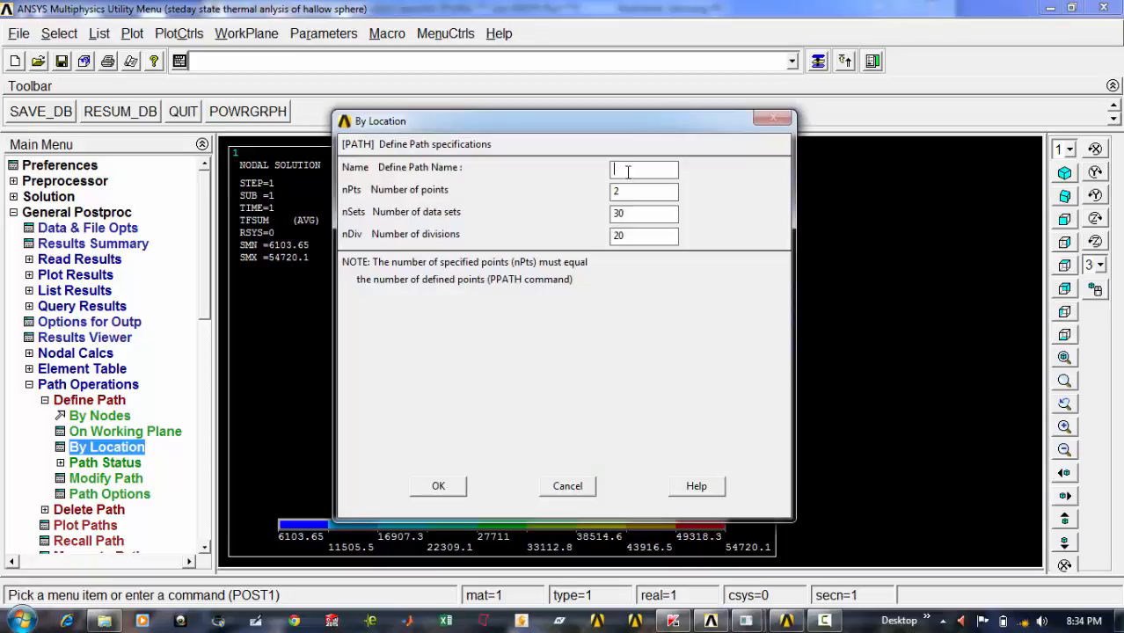
left_click(436, 489)
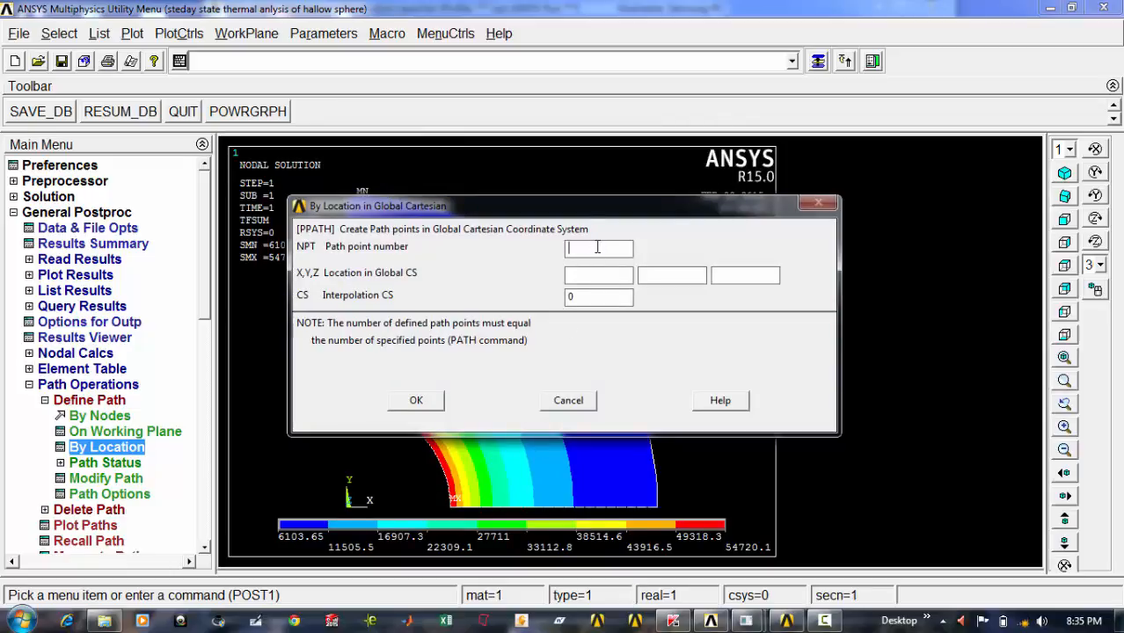
type("1")
left_click_drag(585, 206, 569, 170)
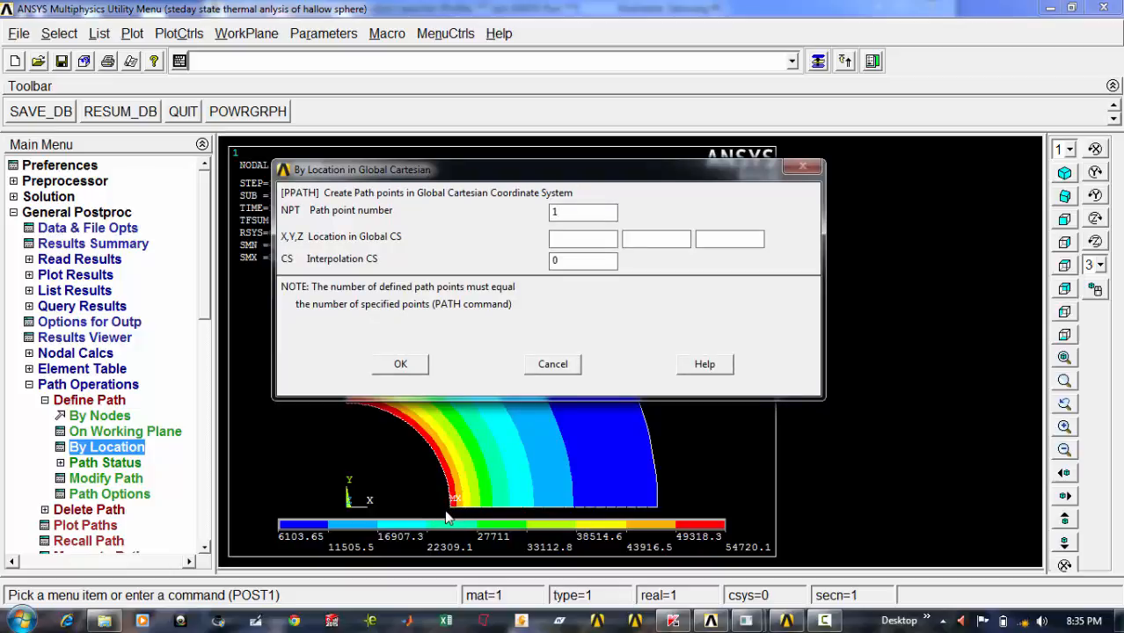
left_click(567, 238)
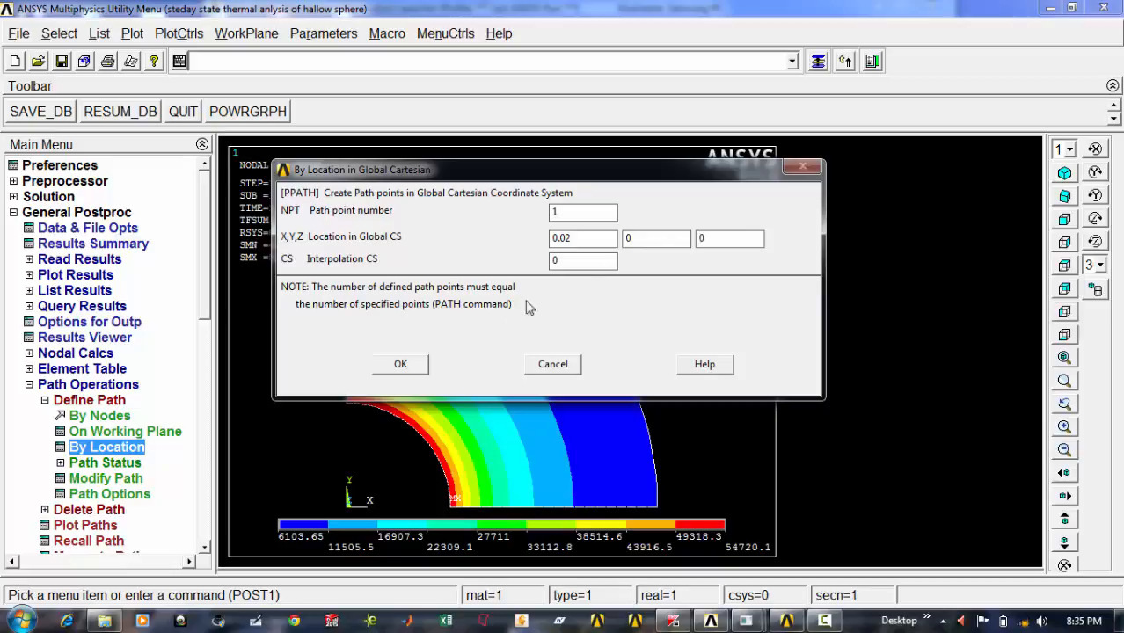
left_click(407, 365)
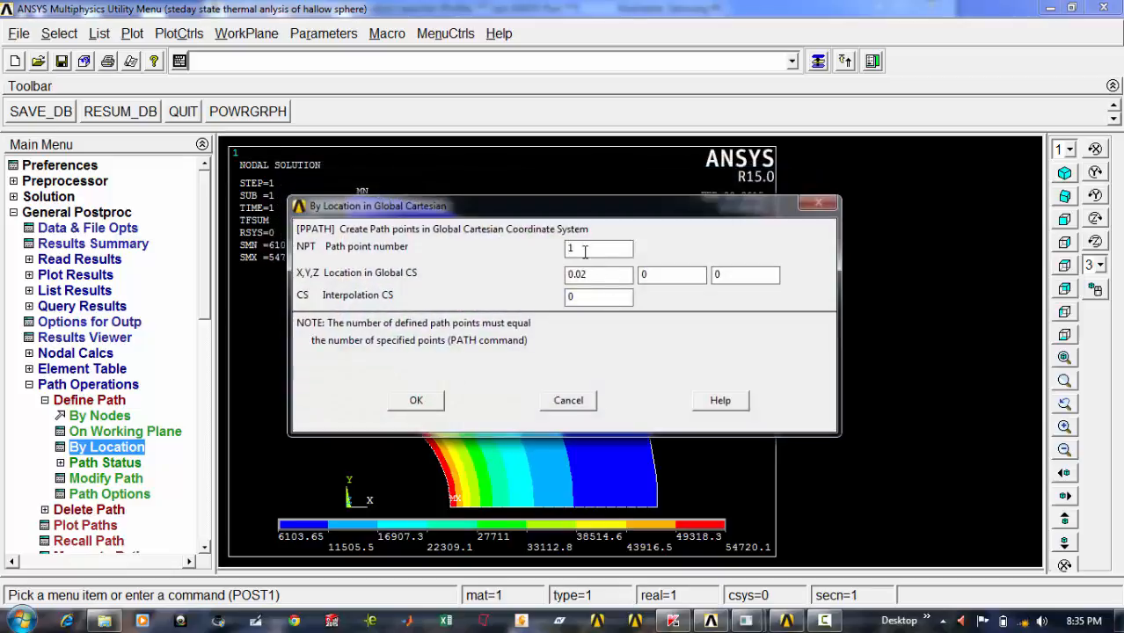
Place path point 2 at 0.06, 0, 0 on the outer radius and finish the path definition
left_click_drag(584, 250, 534, 177)
type("2")
left_click_drag(596, 242, 519, 239)
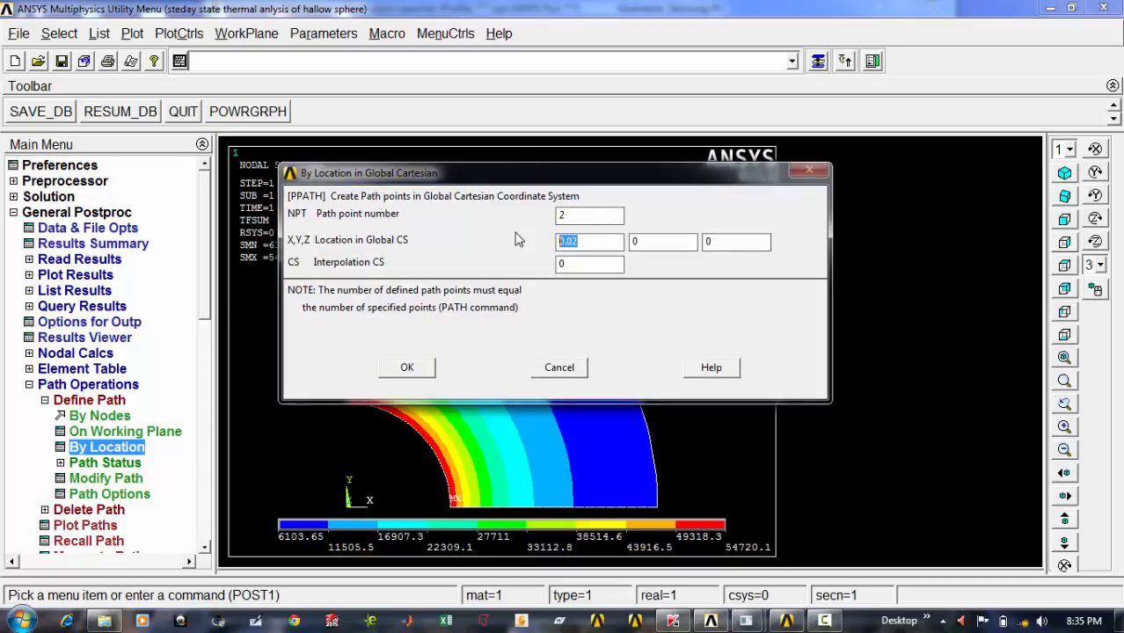
type("0")
left_click(413, 367)
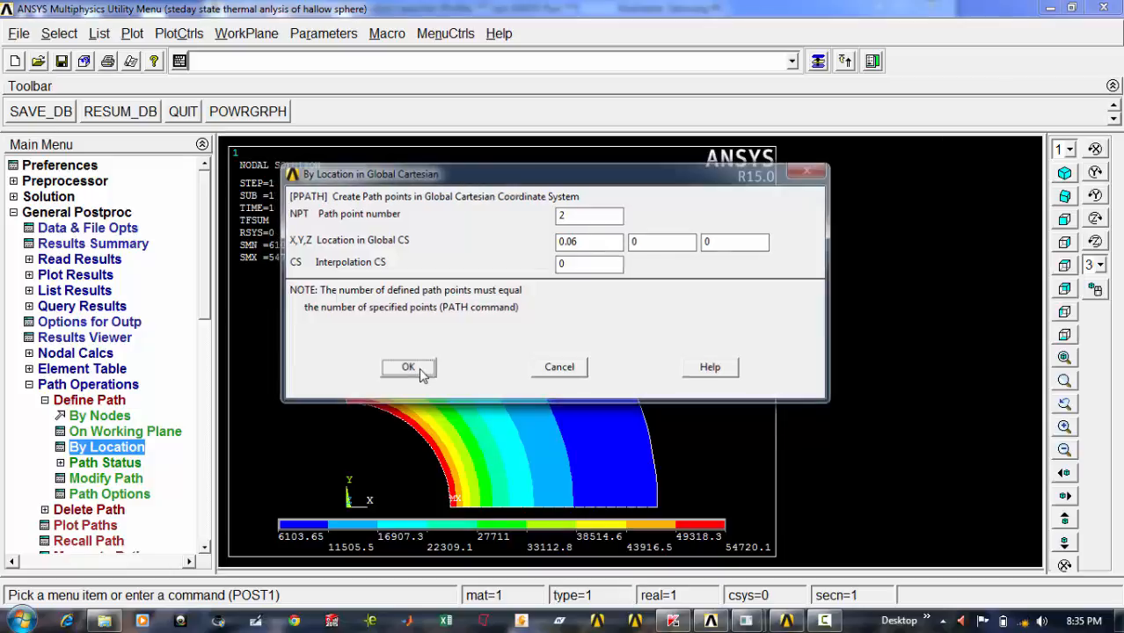
left_click(569, 400)
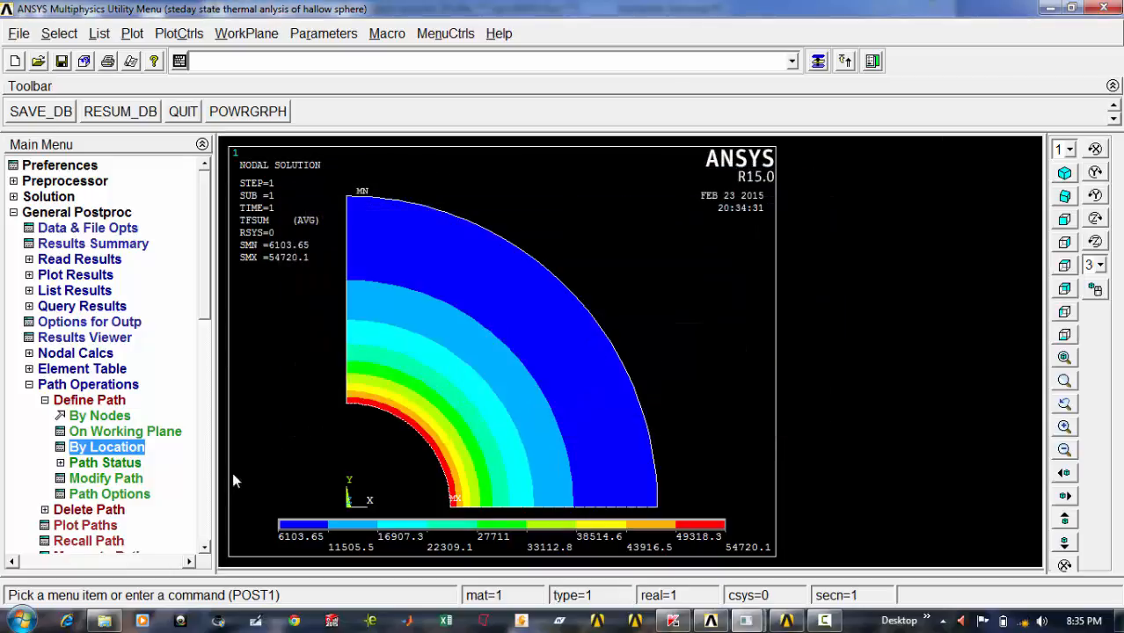
Map the DOF solution item Temperature TEMP onto the path with the label temp12
left_click(50, 400)
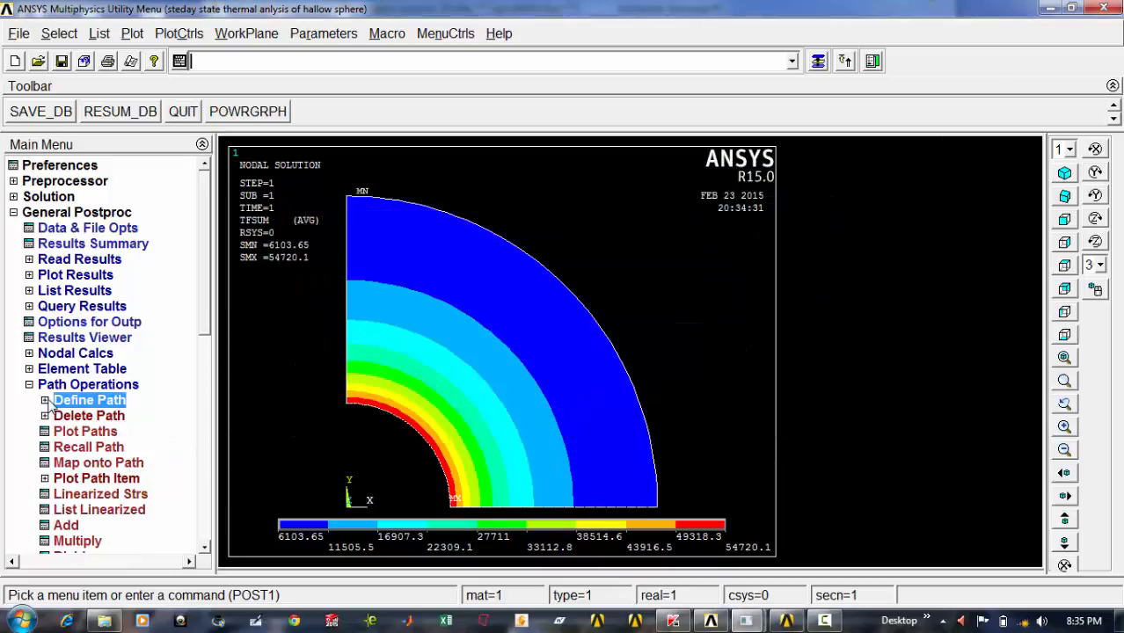
left_click(92, 463)
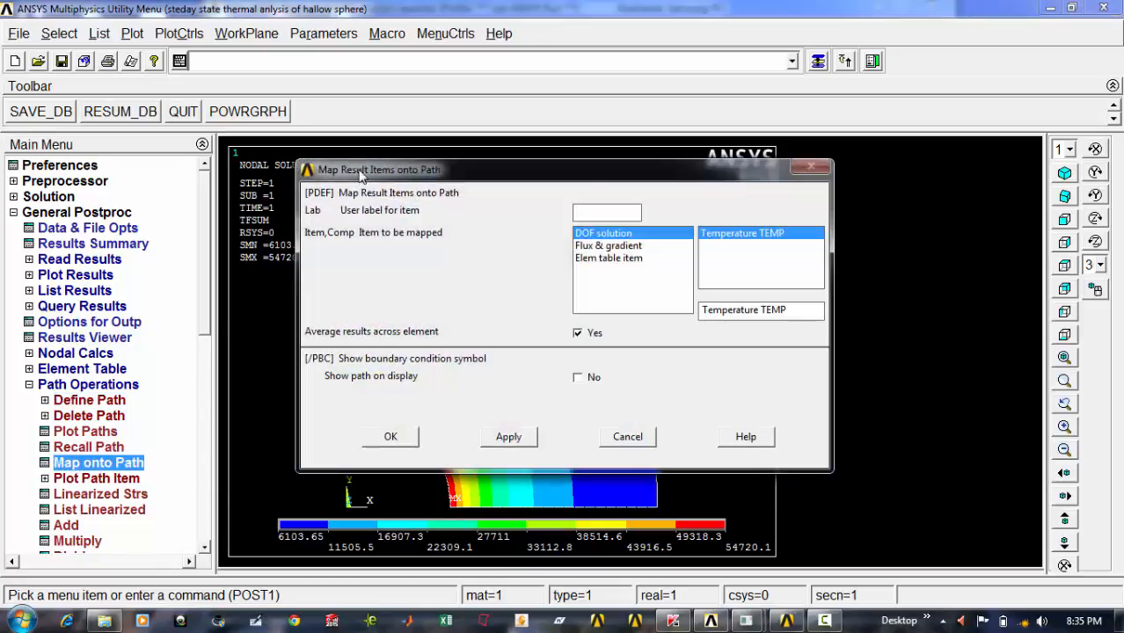
left_click_drag(357, 172, 295, 119)
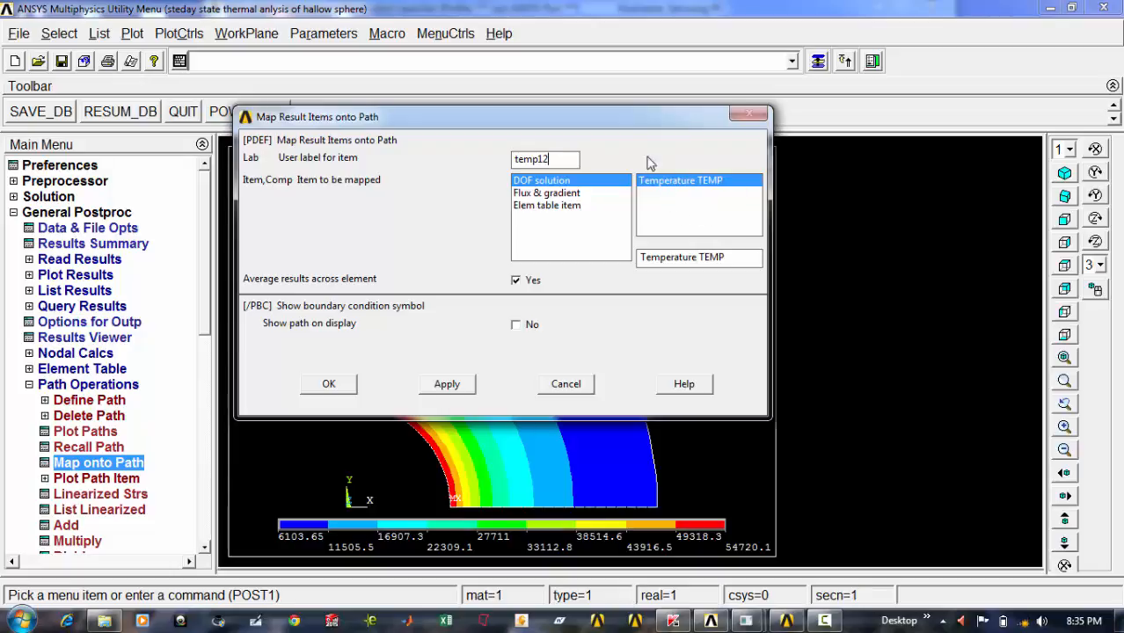
left_click_drag(628, 130, 627, 113)
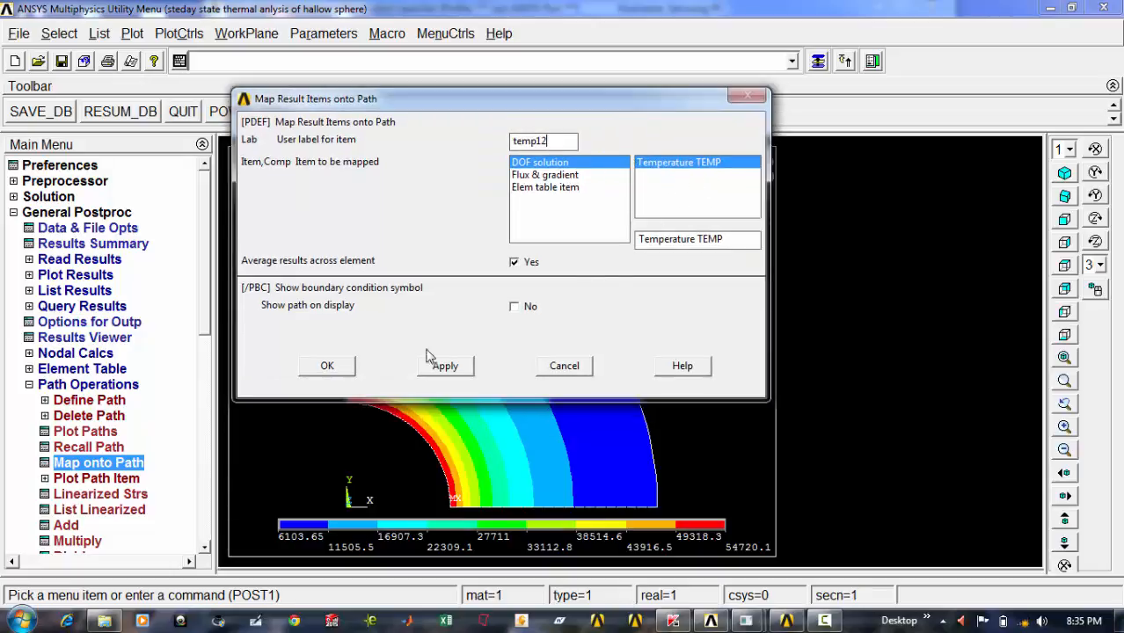
left_click(327, 368)
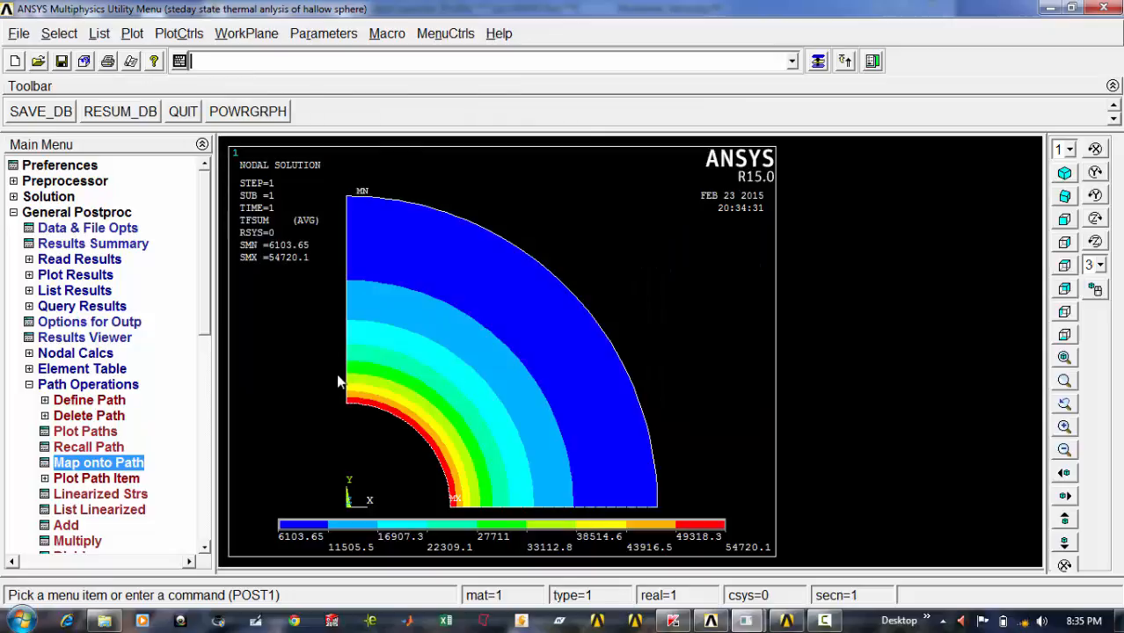
Plot the path item TEMP12 on a graph along the path
left_click(58, 481)
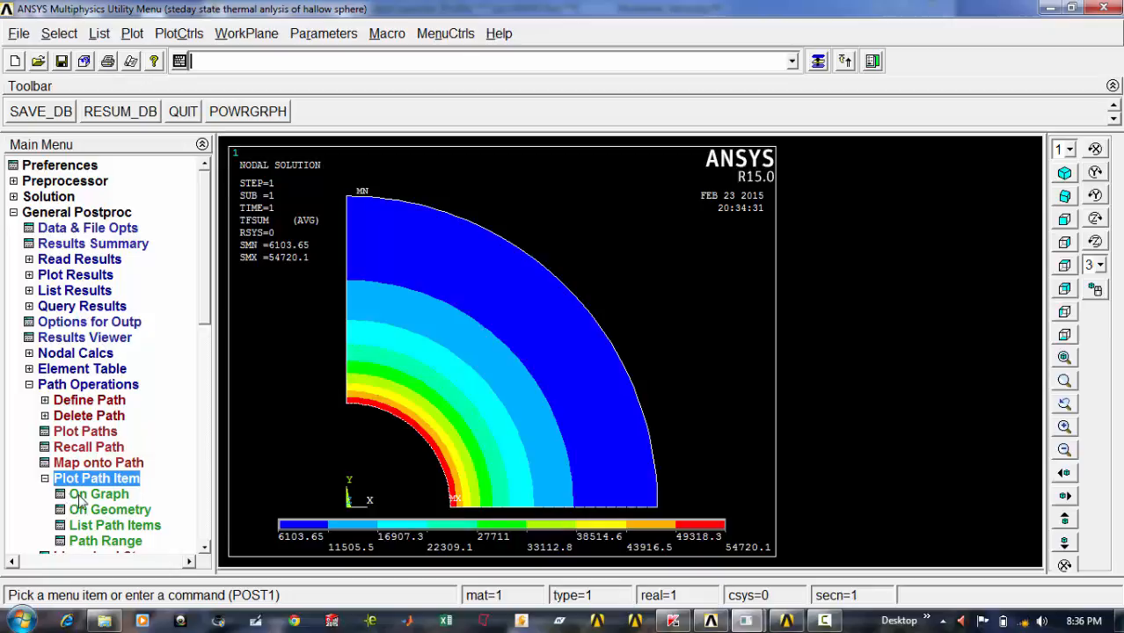
left_click(77, 495)
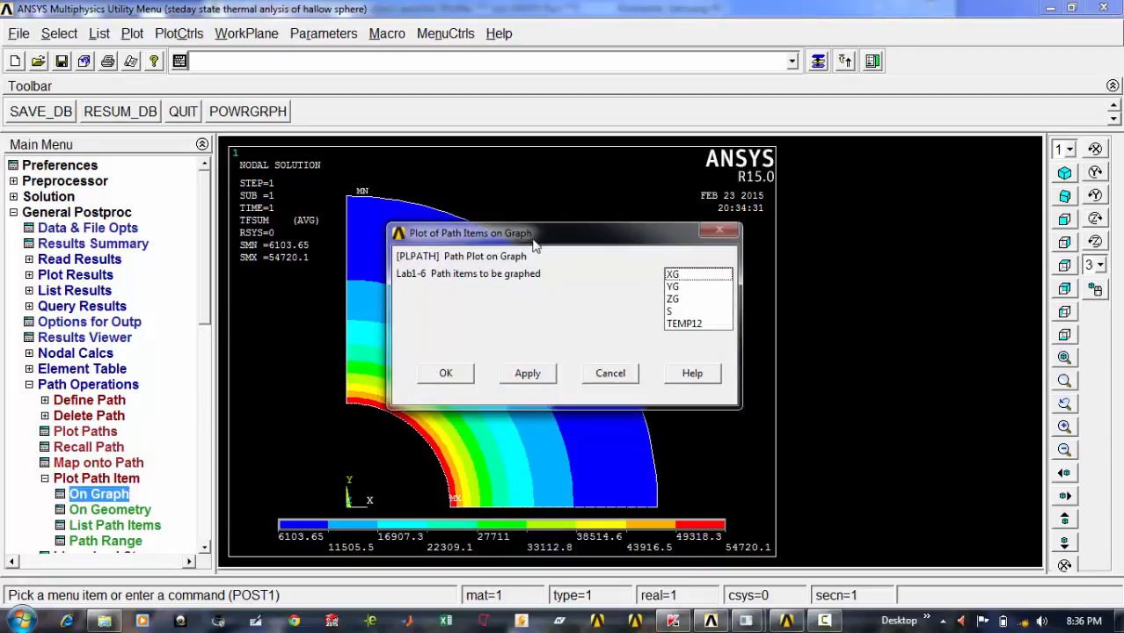
left_click_drag(536, 237, 529, 184)
left_click(676, 264)
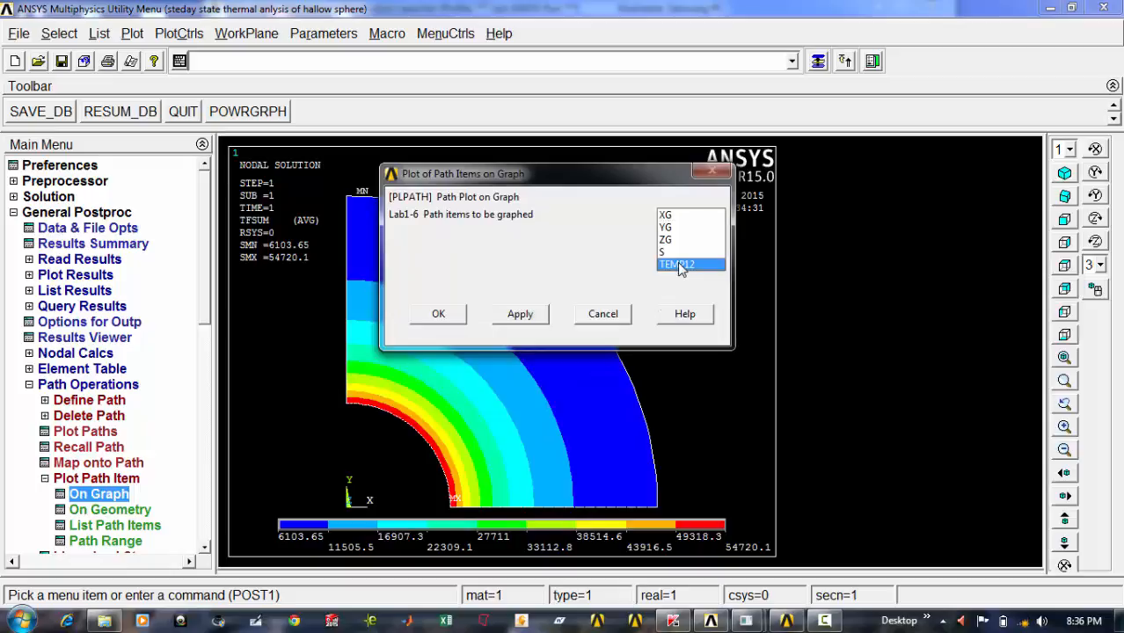
left_click(438, 316)
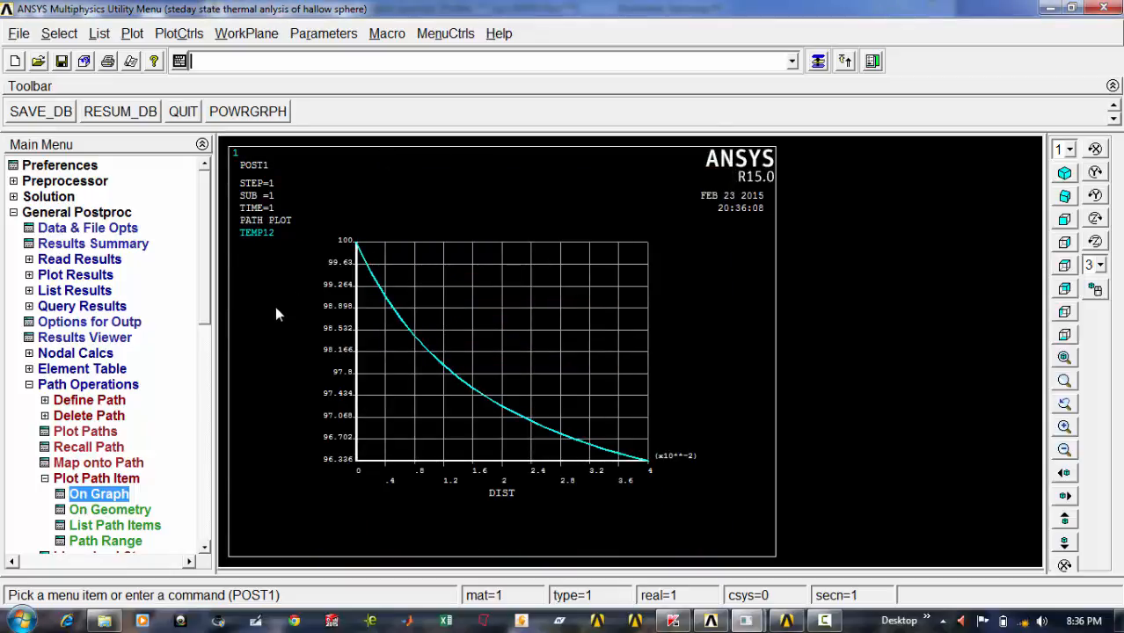
Label the path graph's X-axis Radius(M) and its Y-axis TEMP(deg) in the graph axes modifications
left_click(180, 36)
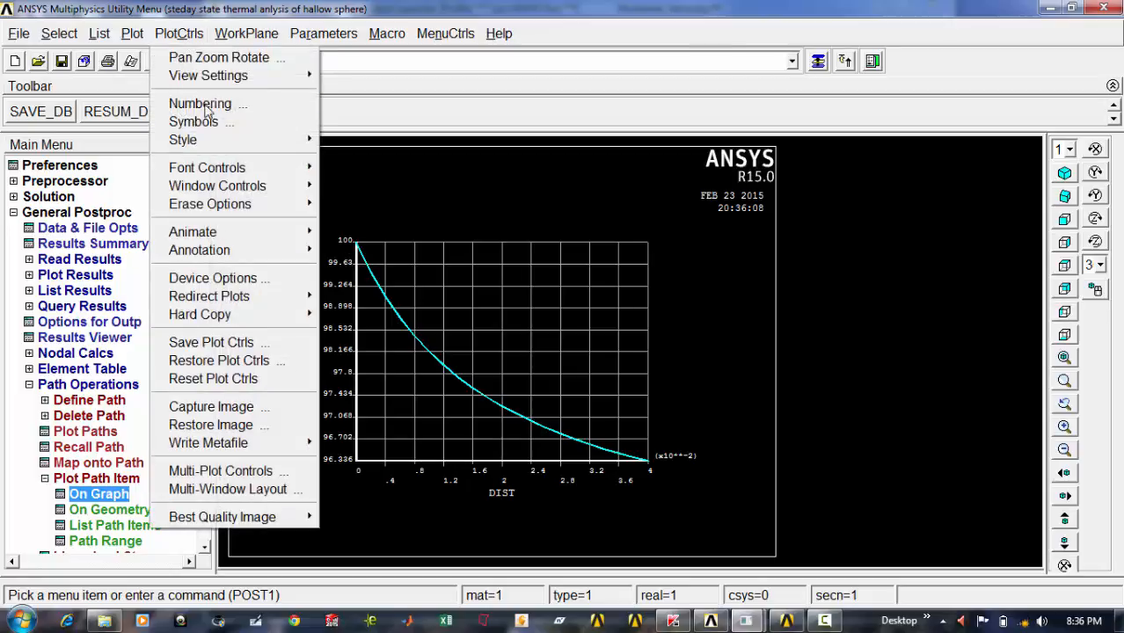
mouse_move(227, 141)
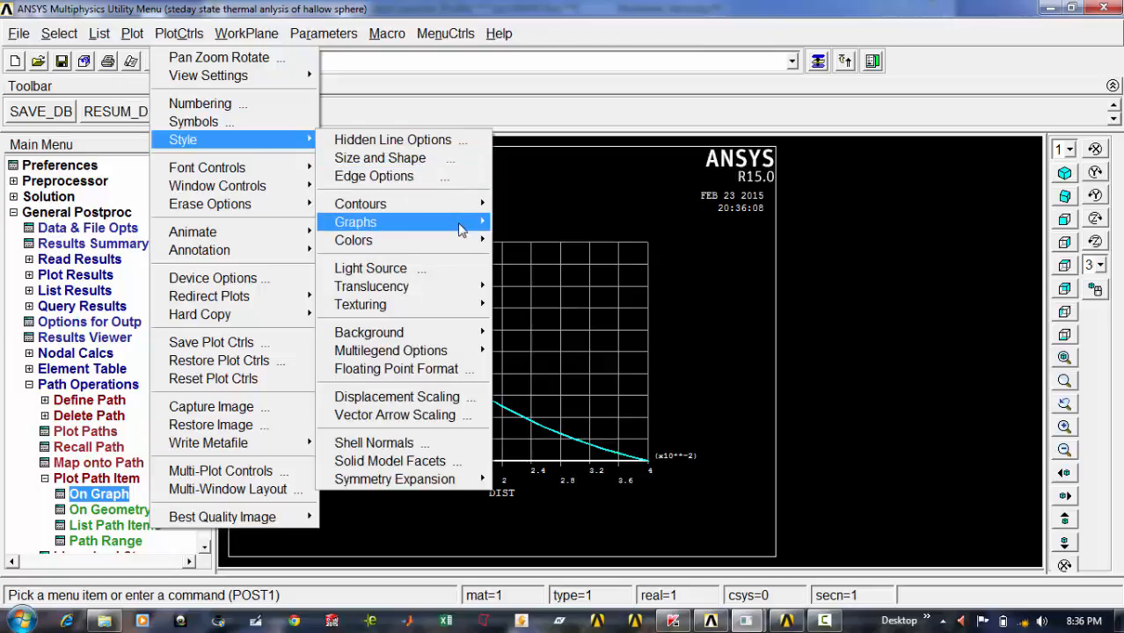
mouse_move(462, 224)
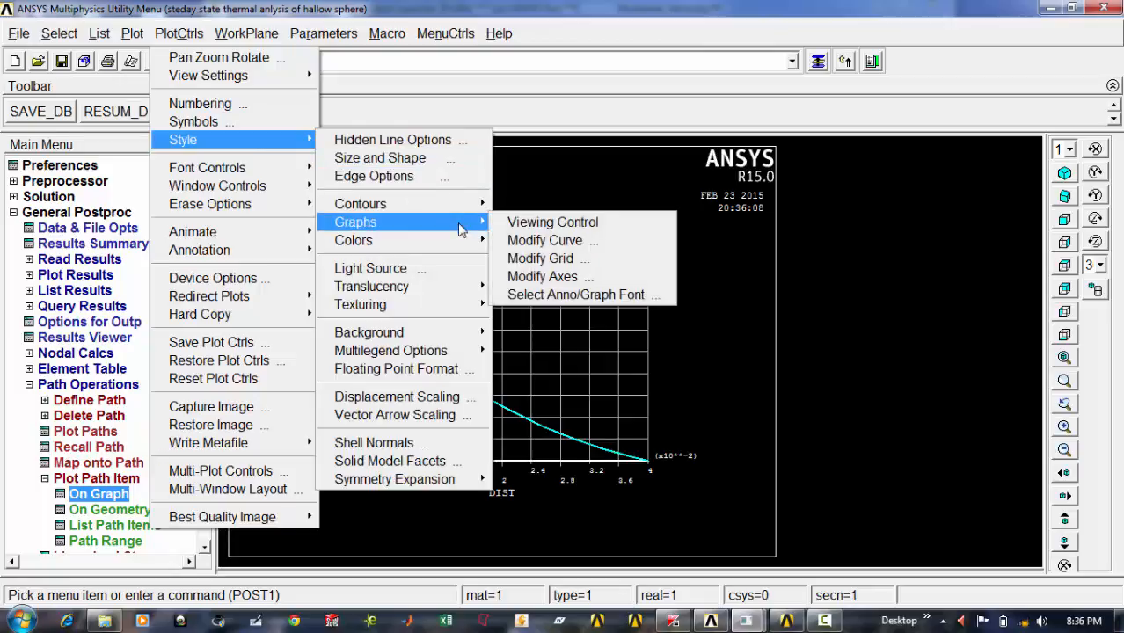
left_click(569, 278)
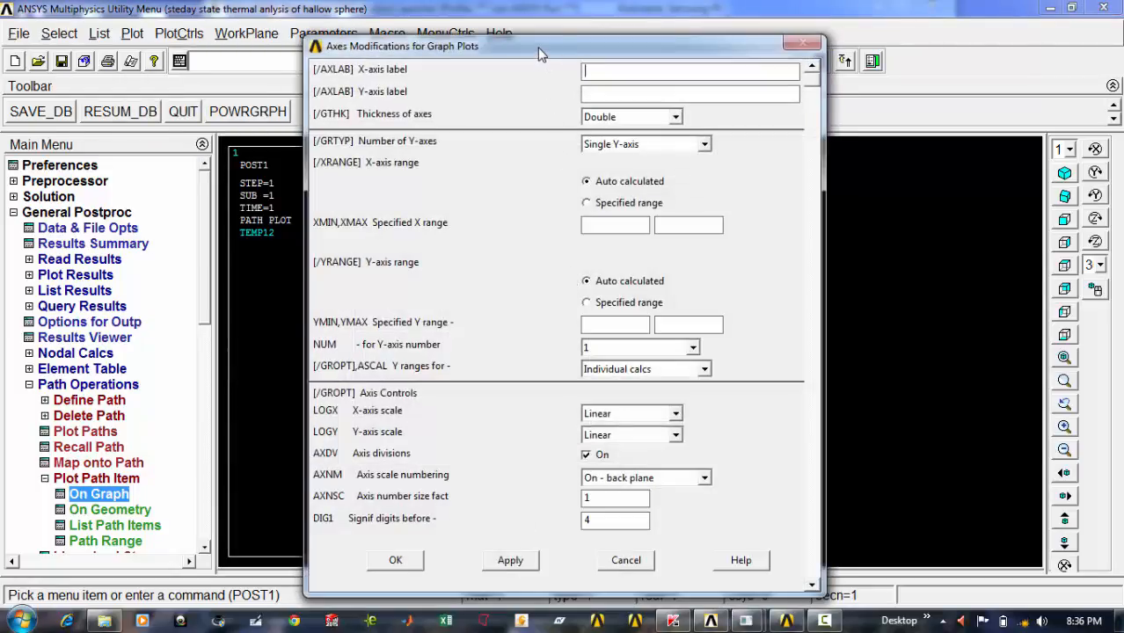
left_click_drag(537, 48, 616, 42)
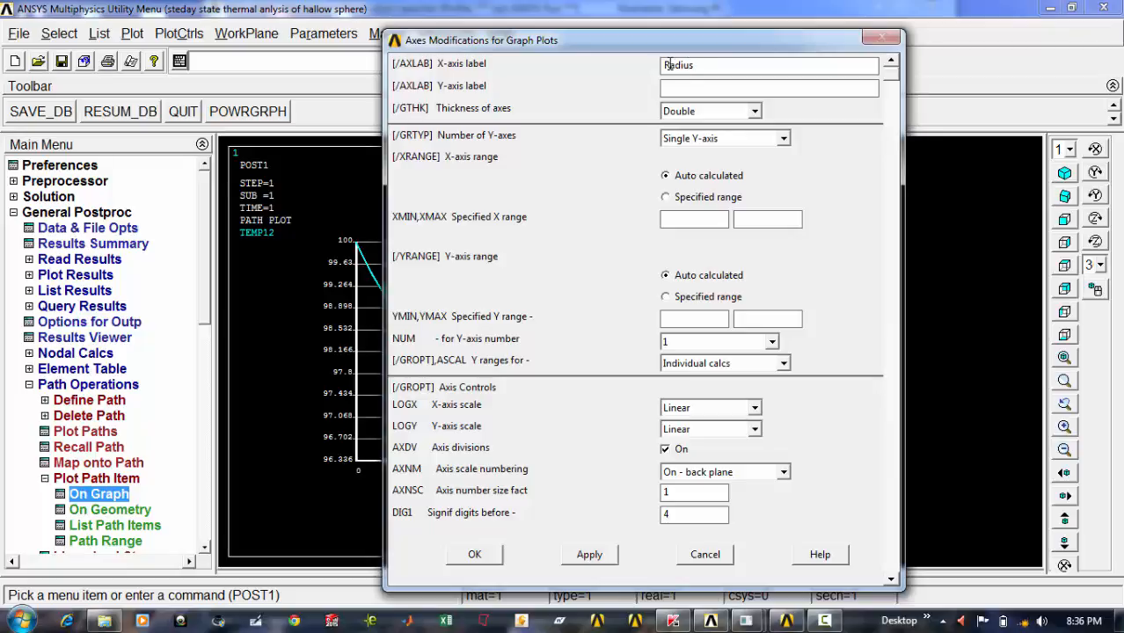
type("M")
left_click(721, 87)
type("TEMP")
type("D")
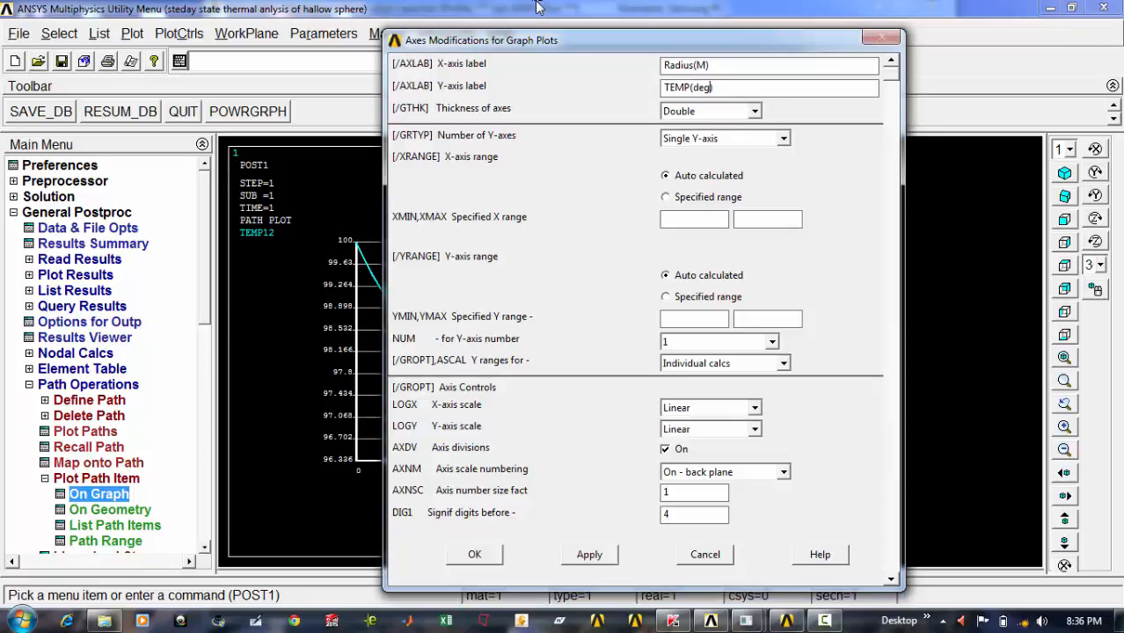
Set the graph's X-axis to a specified range of 0.02 to 0.06 and replot the path graph
left_click_drag(570, 44, 3, 522)
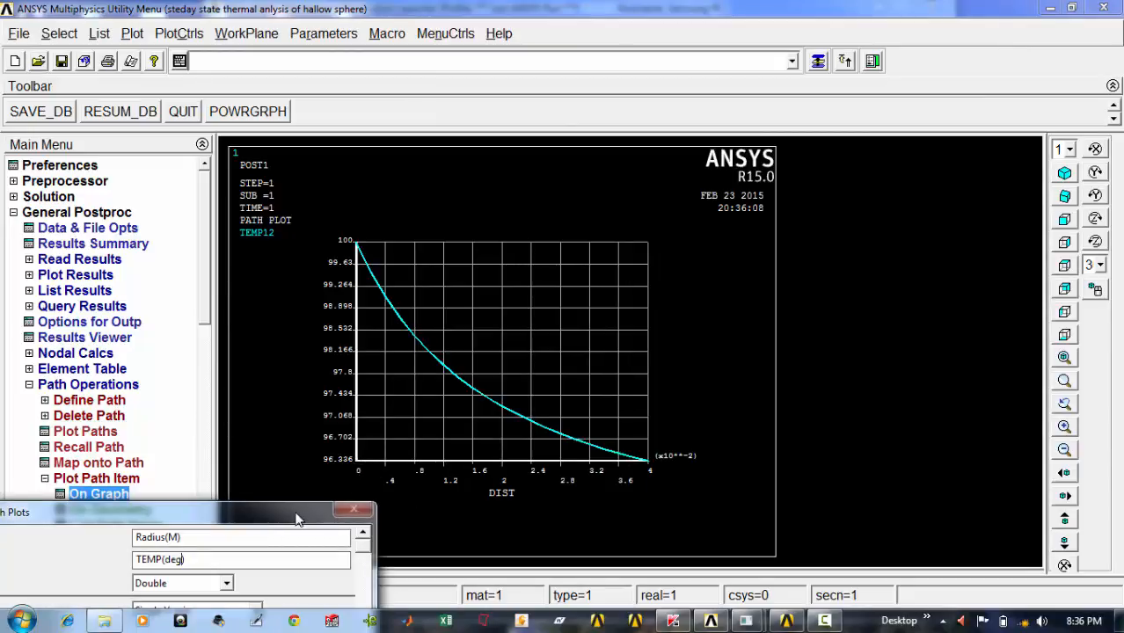
left_click_drag(293, 513, 220, 227)
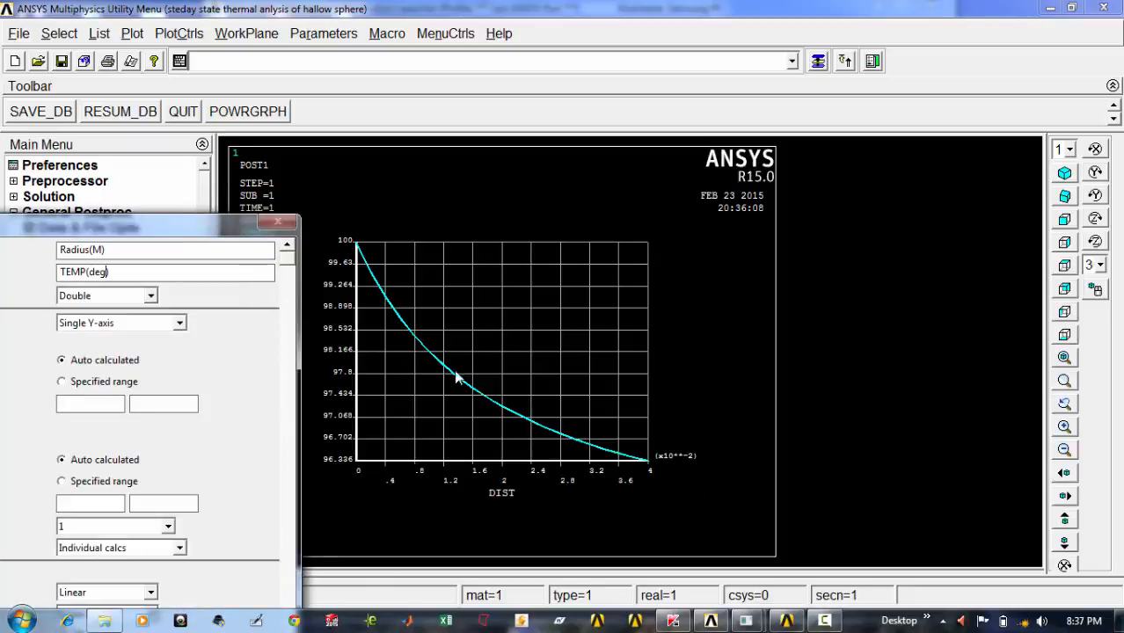
left_click_drag(210, 227, 862, 60)
left_click(729, 218)
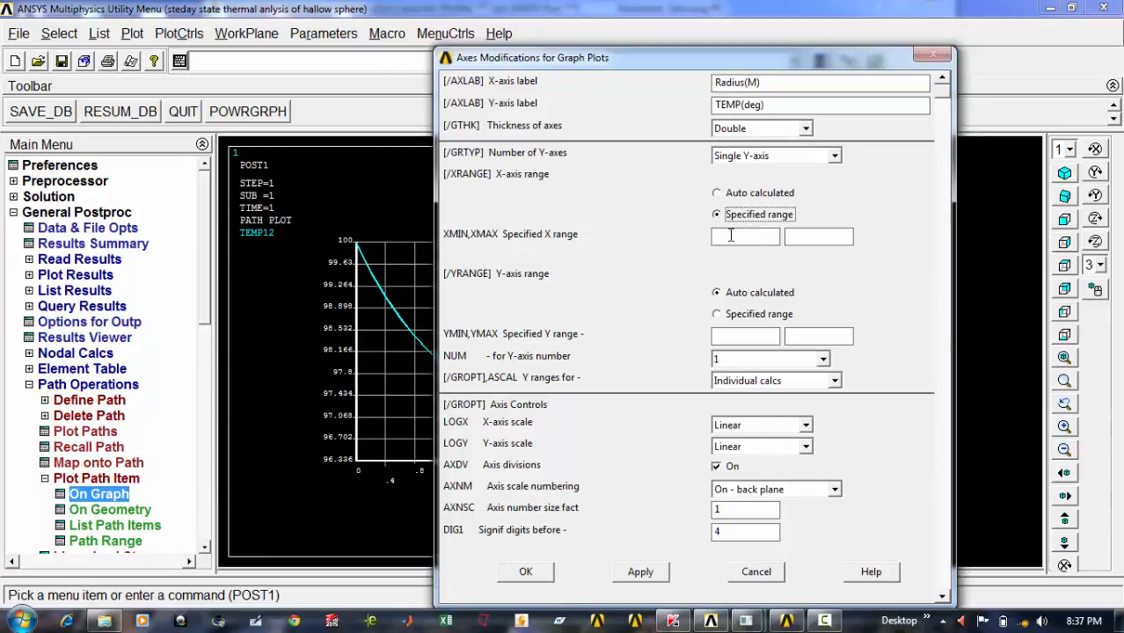
left_click(729, 236)
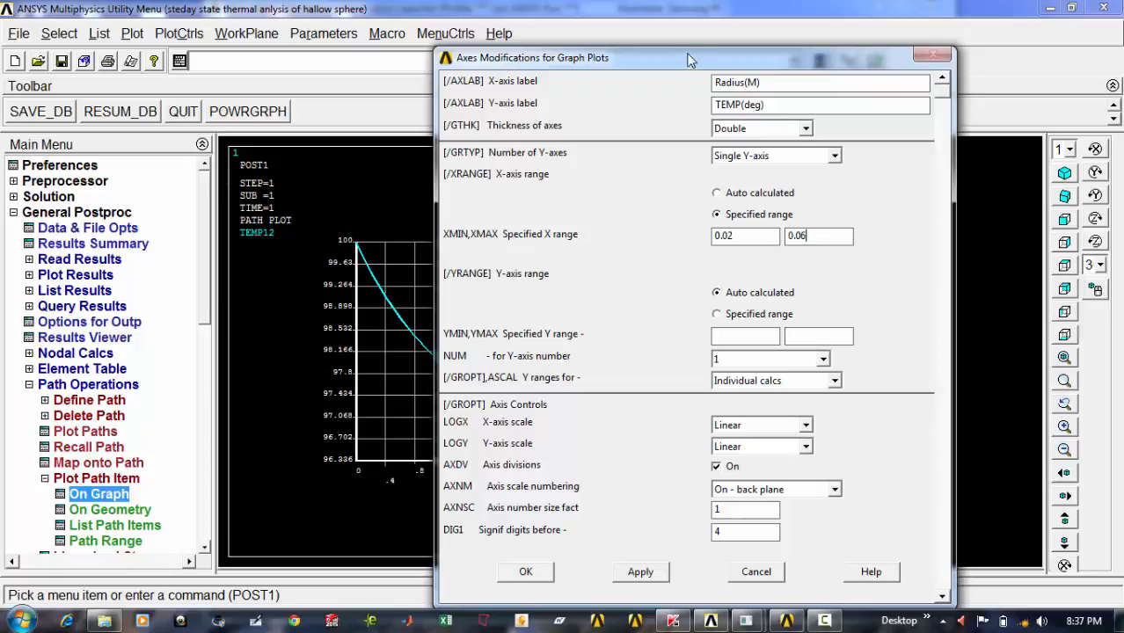
left_click_drag(692, 58, 693, 30)
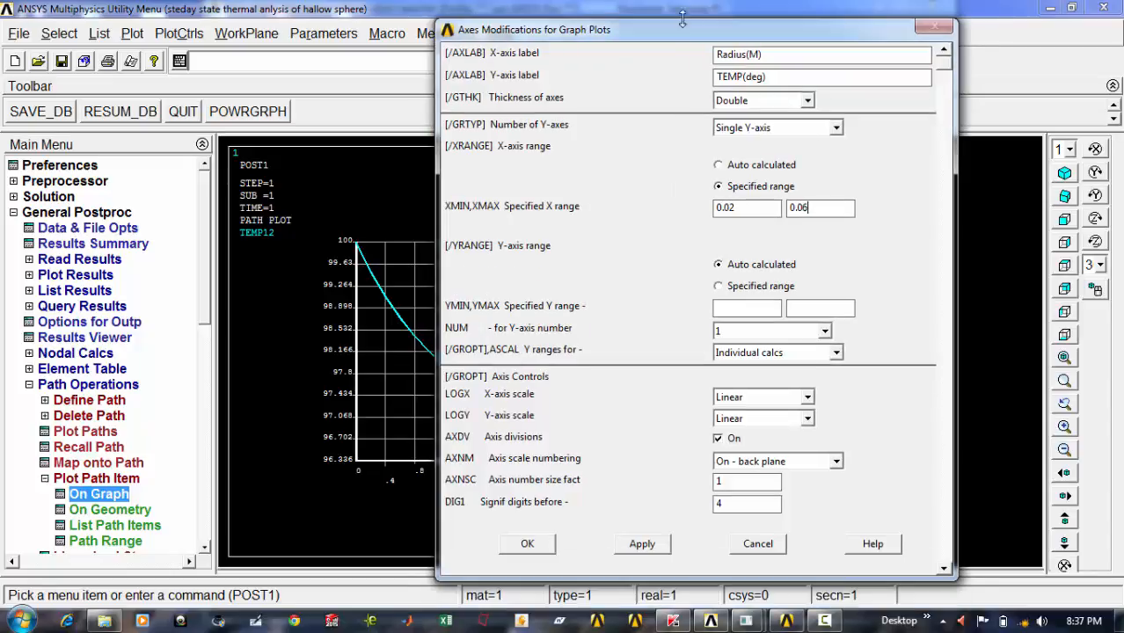
left_click(642, 543)
left_click(527, 545)
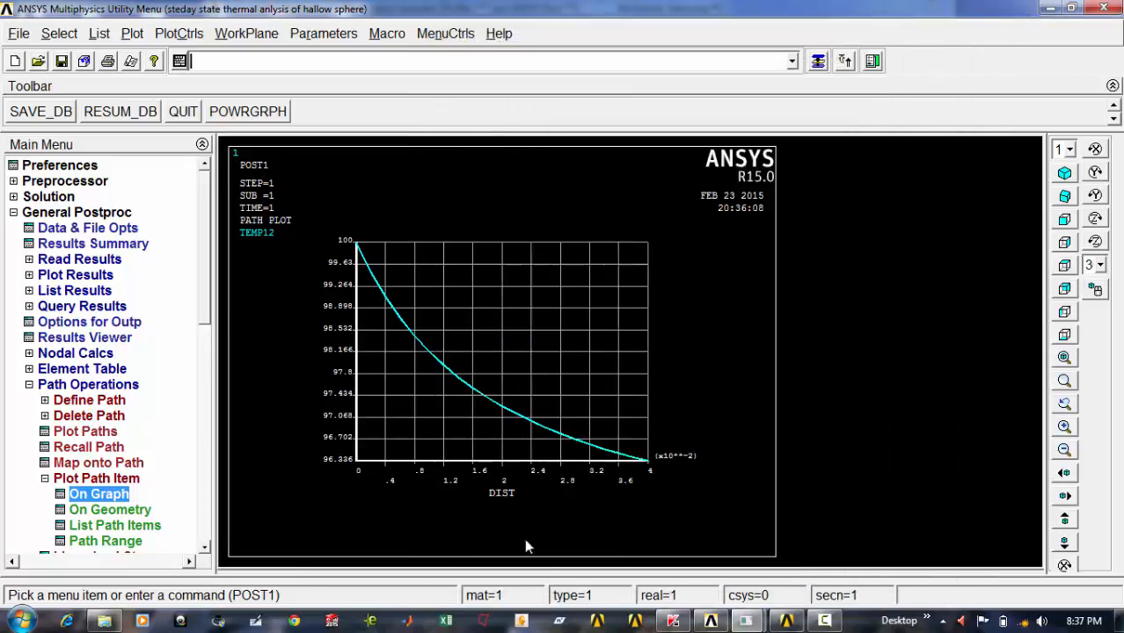
right_click(368, 207)
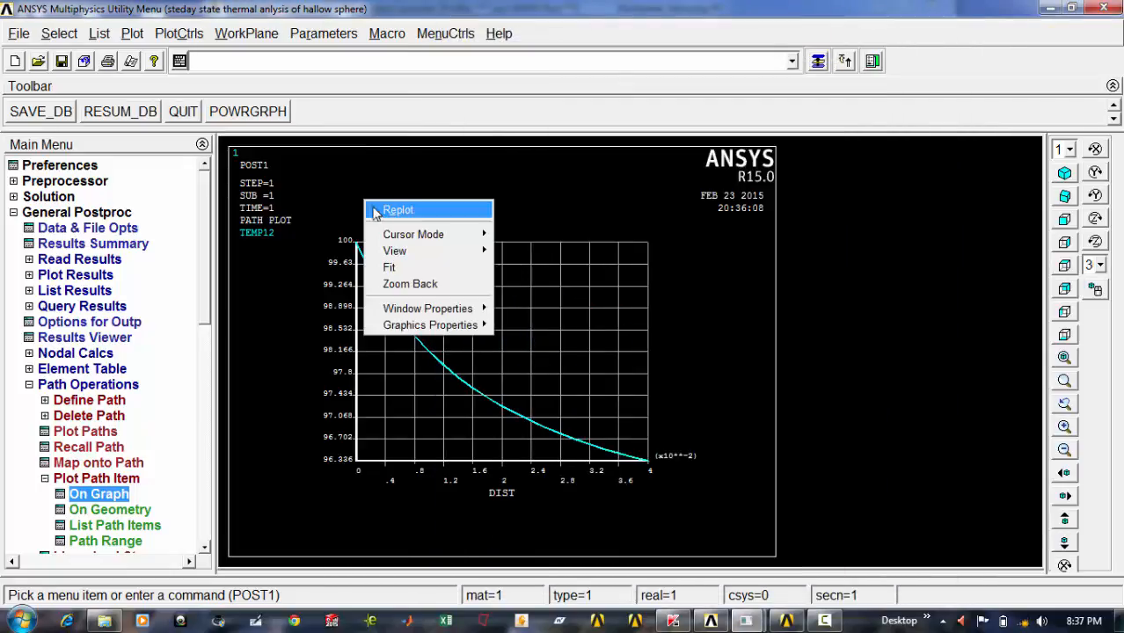
left_click(397, 210)
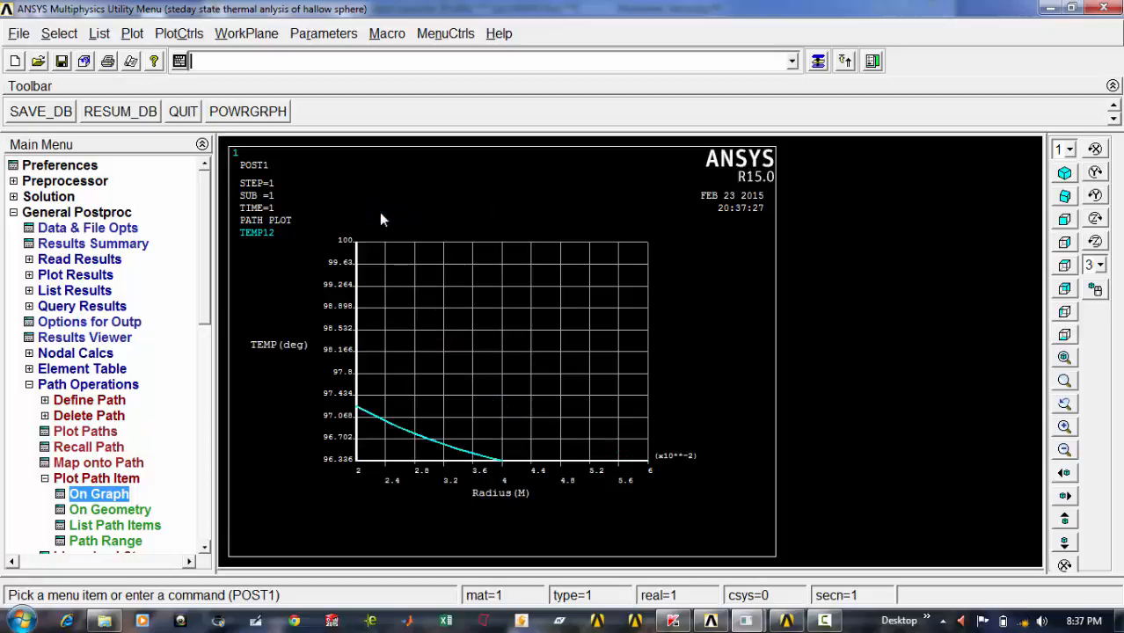
Set the path distance range for lists and plots to 0.02–0.06 with XG as the X-axis variable
left_click_drag(208, 326, 210, 416)
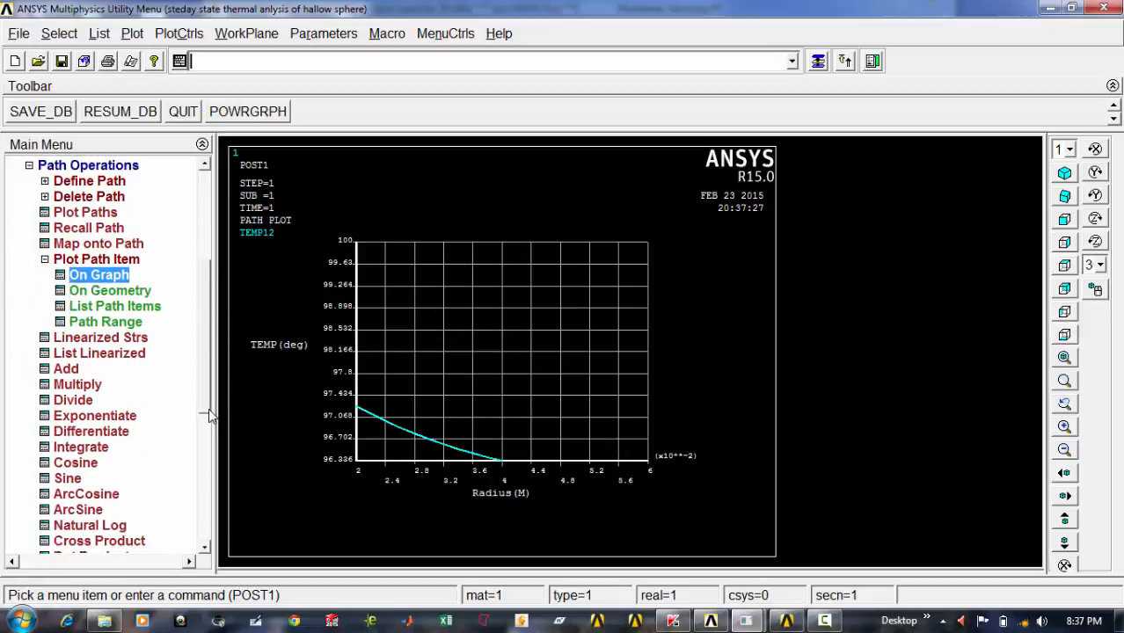
left_click(132, 323)
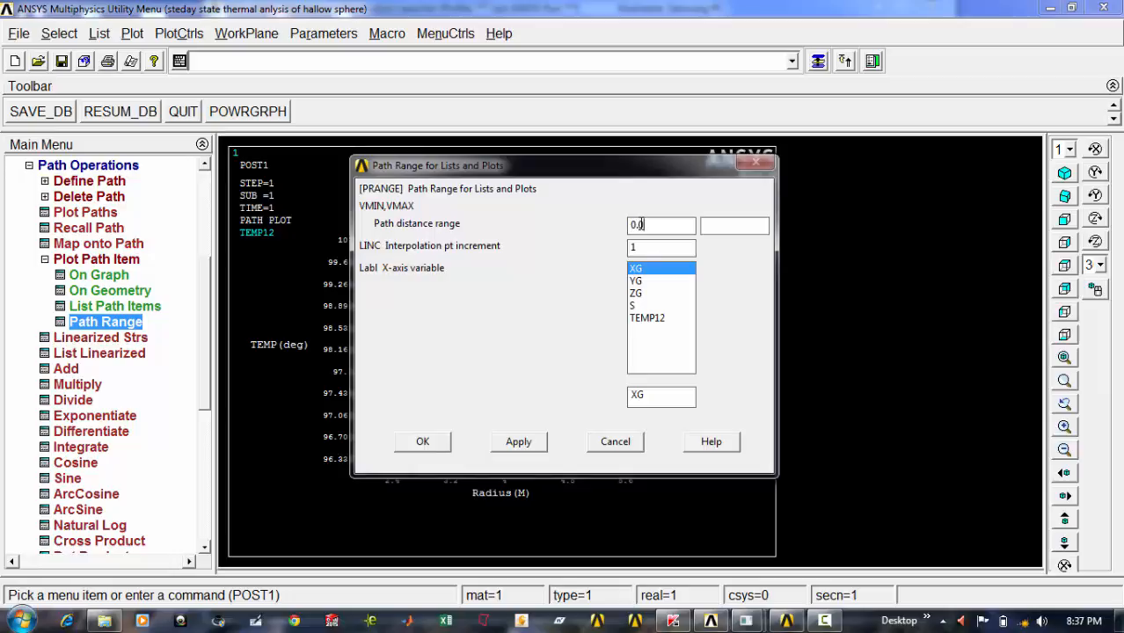
left_click(732, 228)
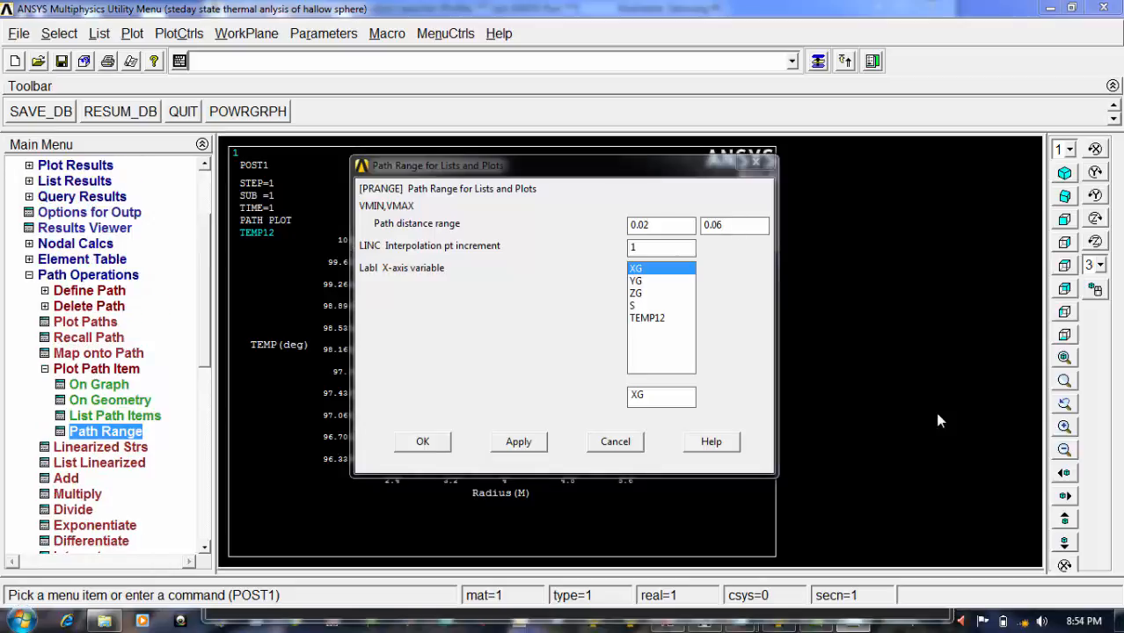
left_click(446, 445)
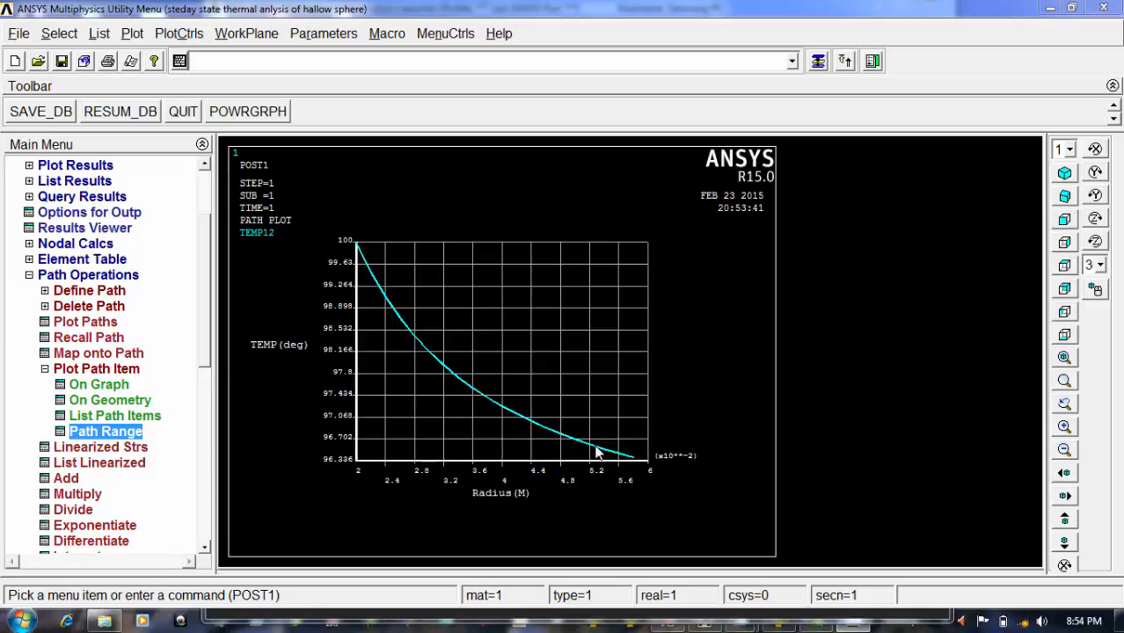
left_click(45, 369)
left_click(30, 277)
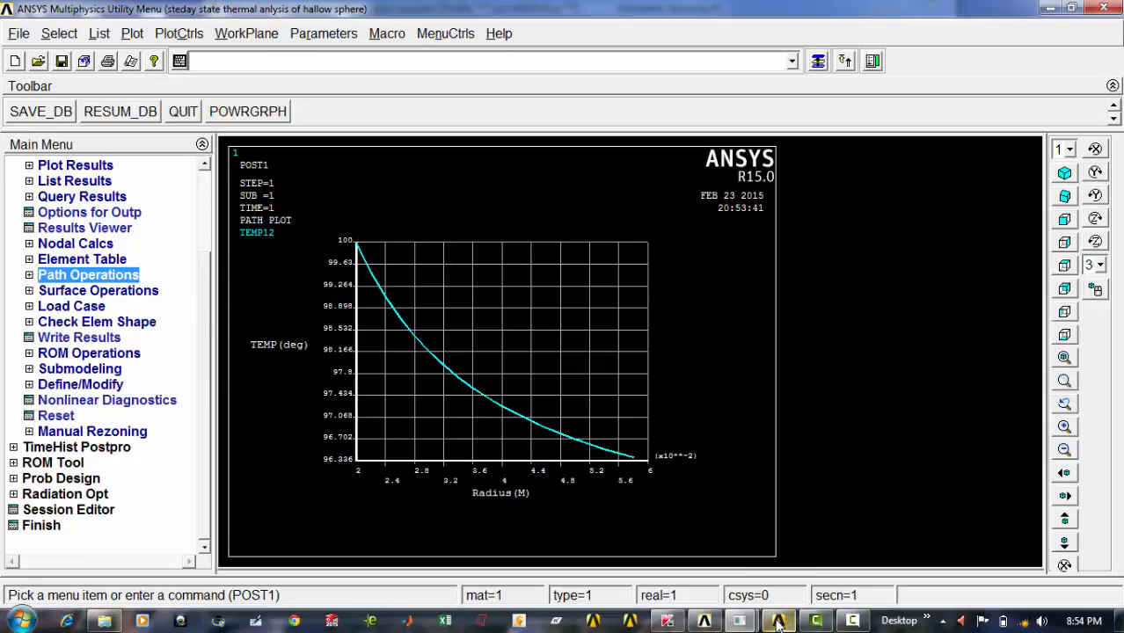
Switch to the ANSYS Help Viewer and examine the PLANE77 output definitions and the NMISC sequence numbers for HEAT RATE
mouse_move(779, 621)
left_click(776, 563)
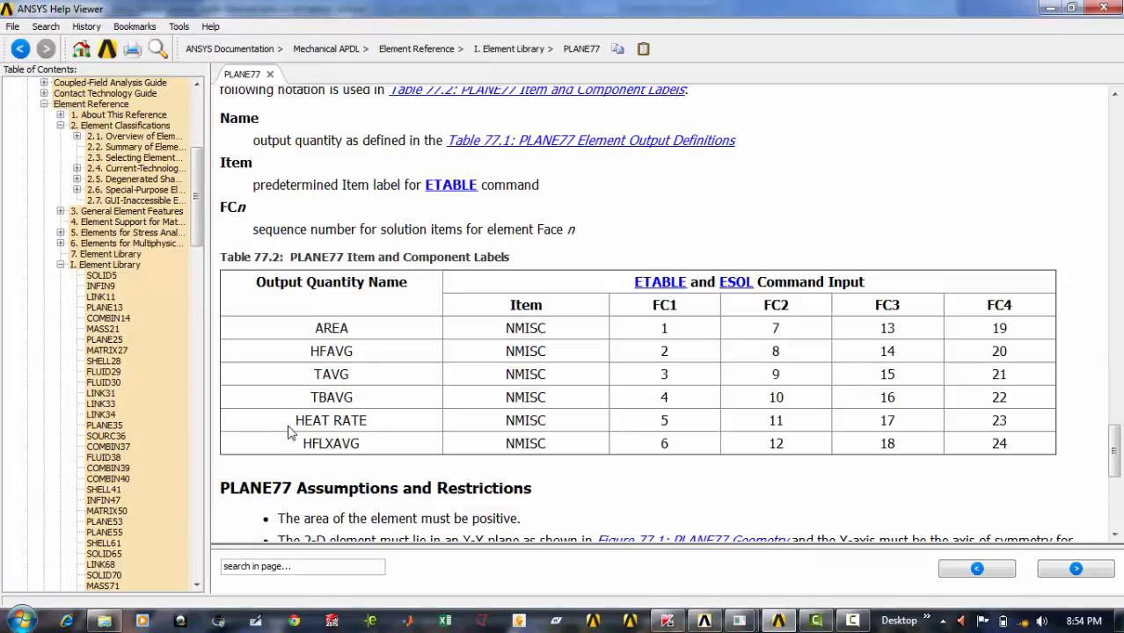
scroll(344, 421, "up", 3)
scroll(349, 417, "up", 3)
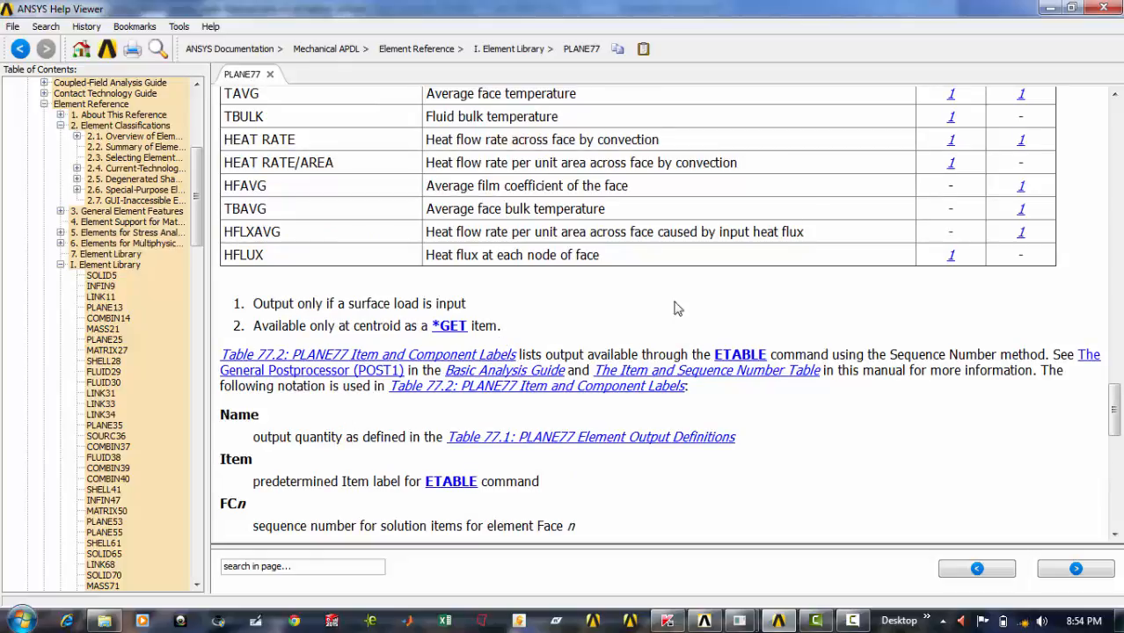
scroll(913, 246, "down", 6)
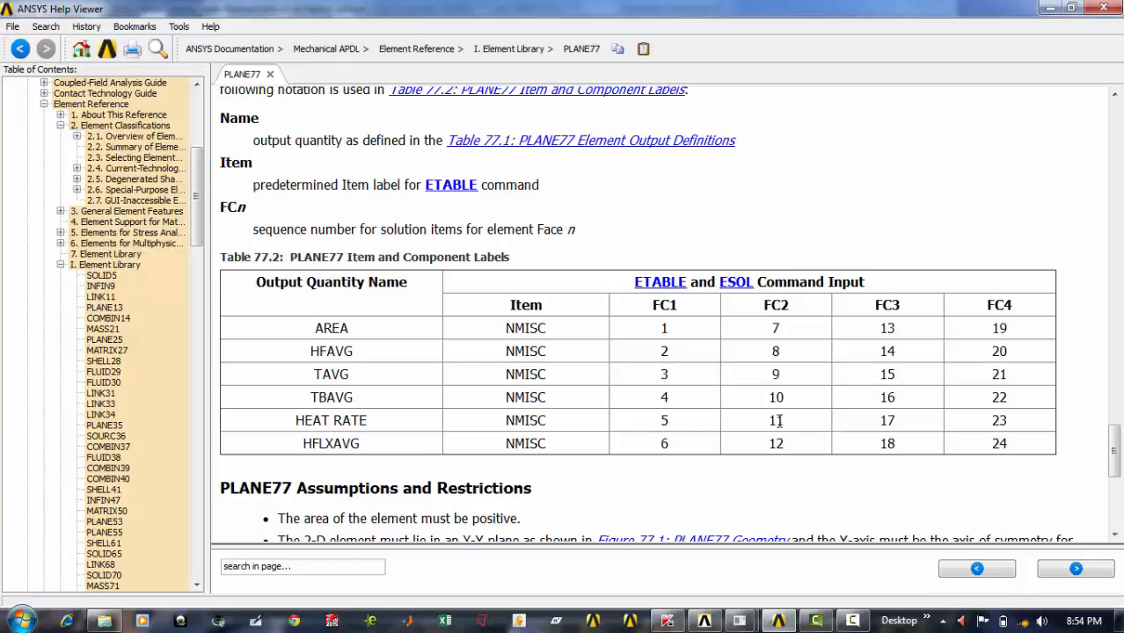
left_click(1047, 12)
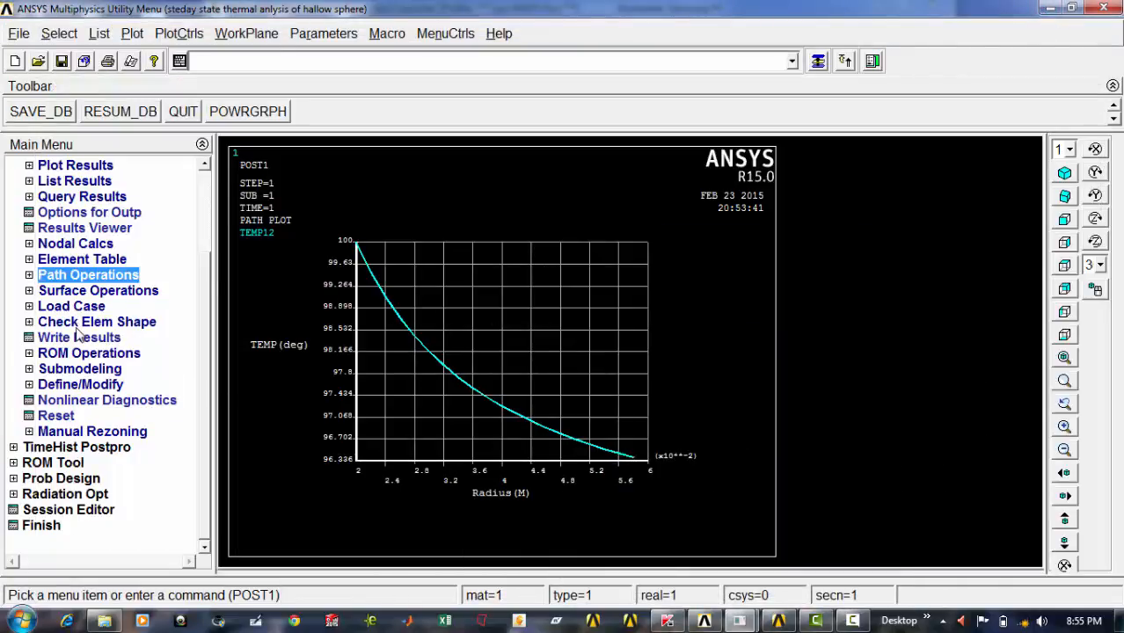
Define an element table item labelled t1 by sequence number with NMISC, 5
left_click(79, 259)
left_click(83, 275)
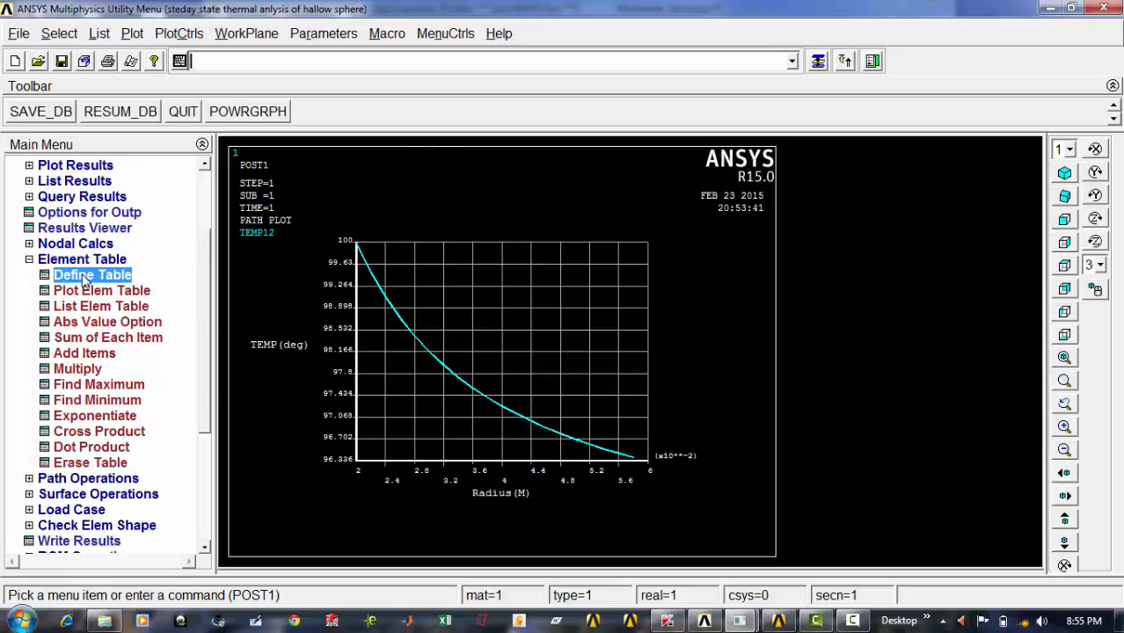
left_click(162, 421)
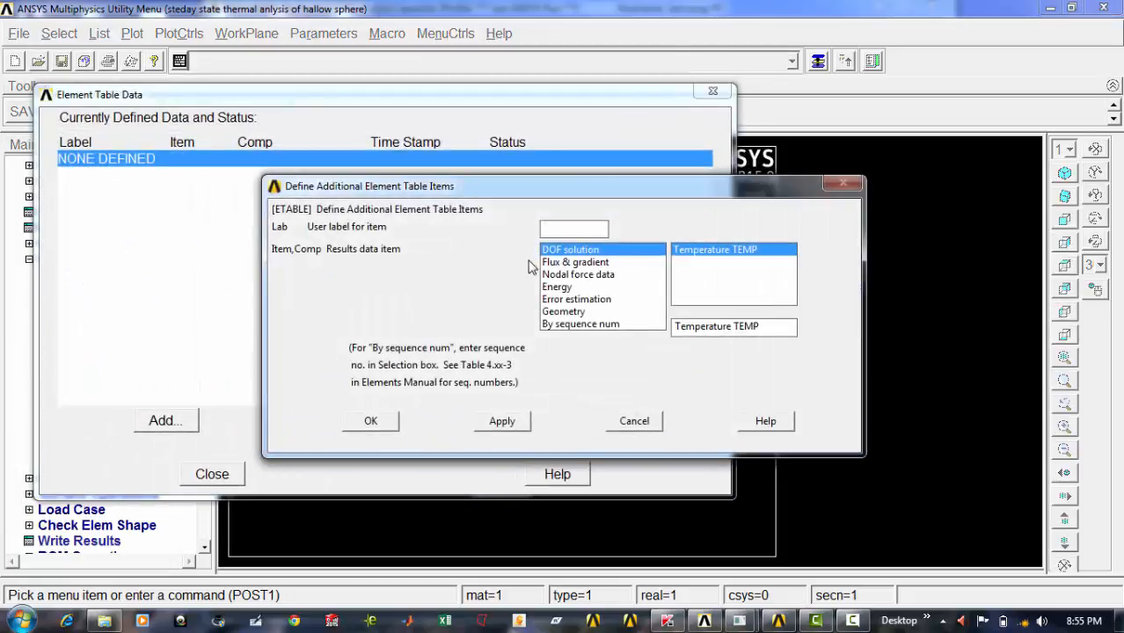
left_click(592, 324)
left_click(693, 262)
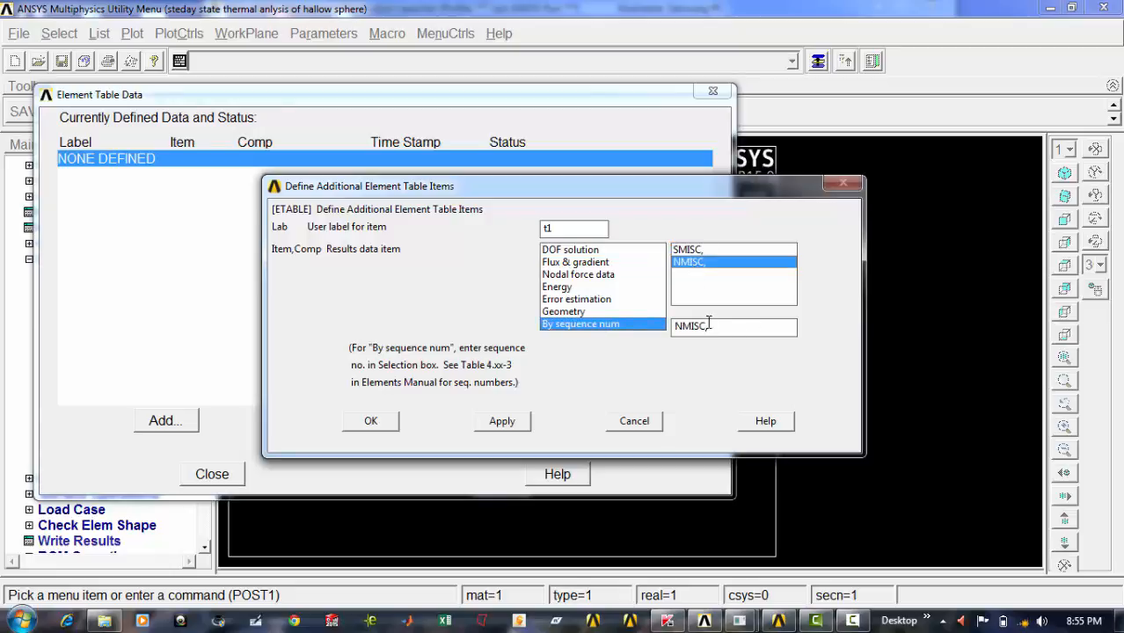
left_click(500, 420)
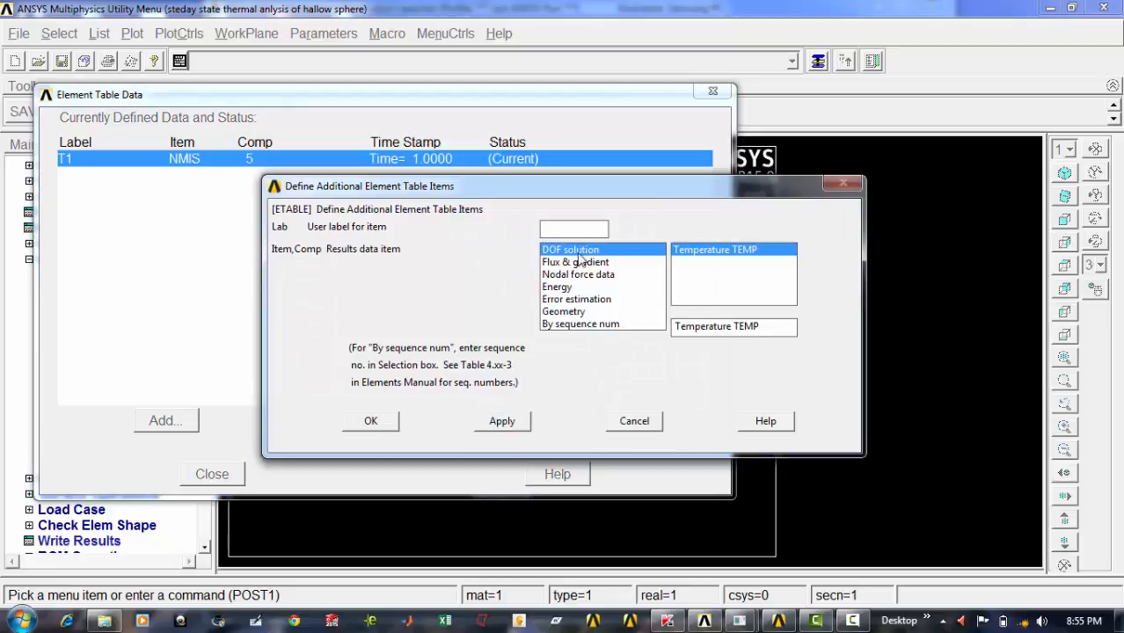
Add element table item t2 by sequence number with NMISC, 11
left_click(572, 230)
type("t2")
left_click(598, 323)
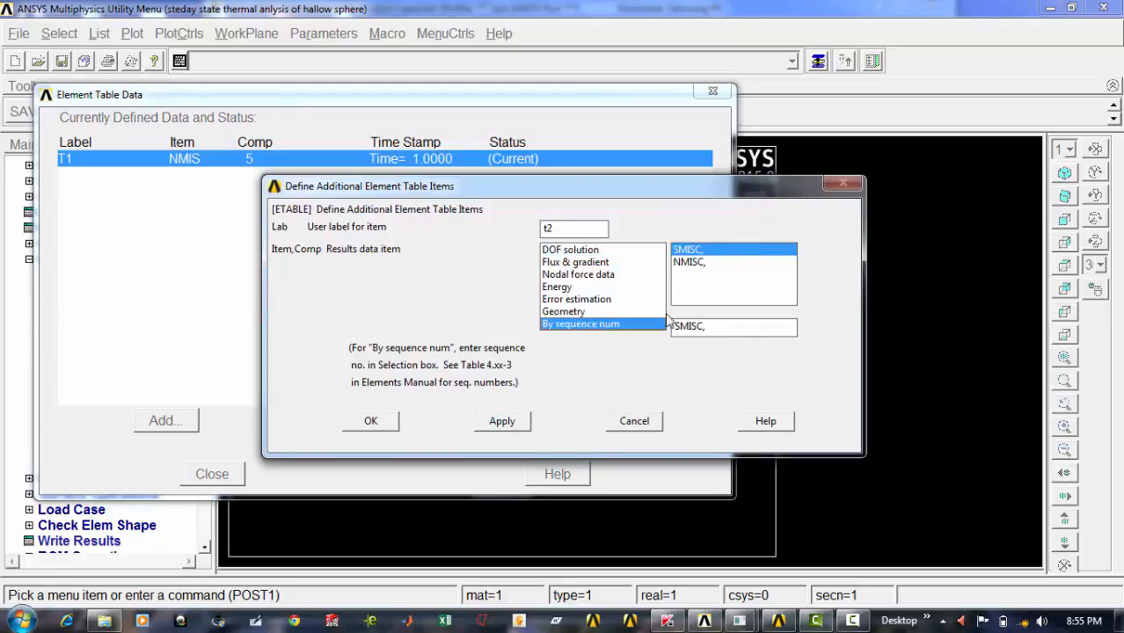
left_click(689, 262)
left_click(713, 327)
type("1")
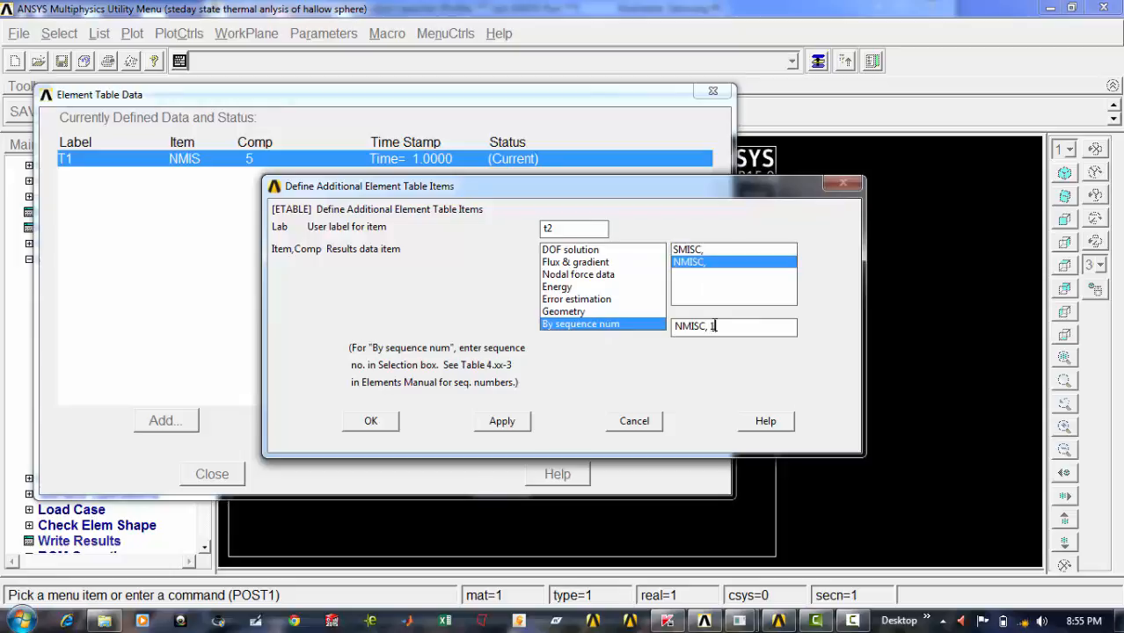
type("1")
left_click(502, 422)
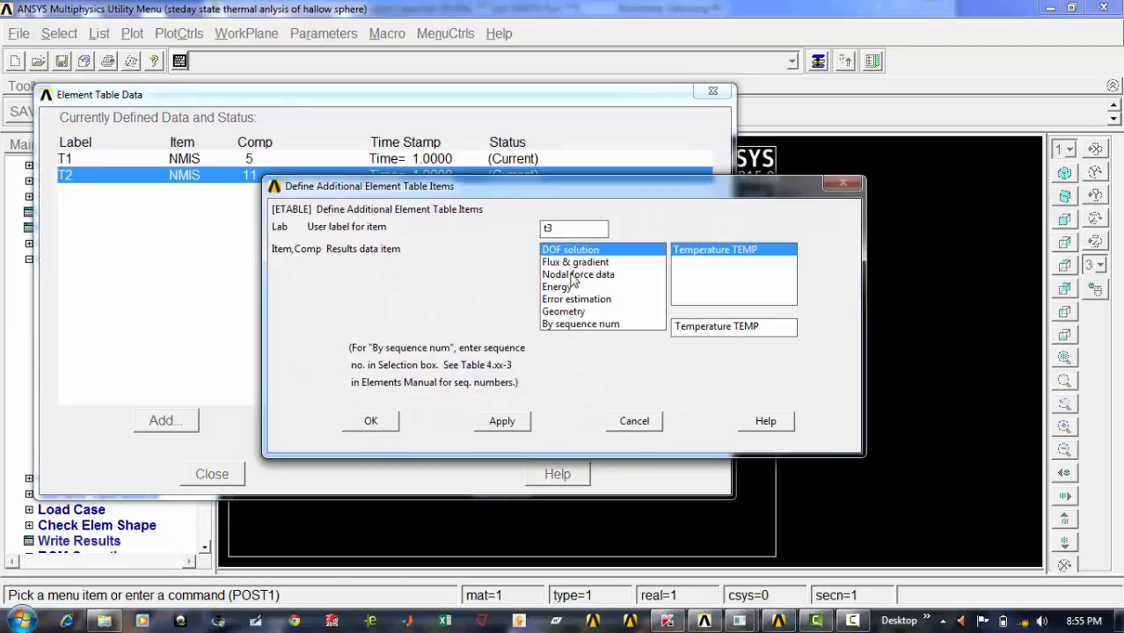
Add element table item t3 by sequence number with NMISC, 17
left_click(580, 324)
left_click(684, 262)
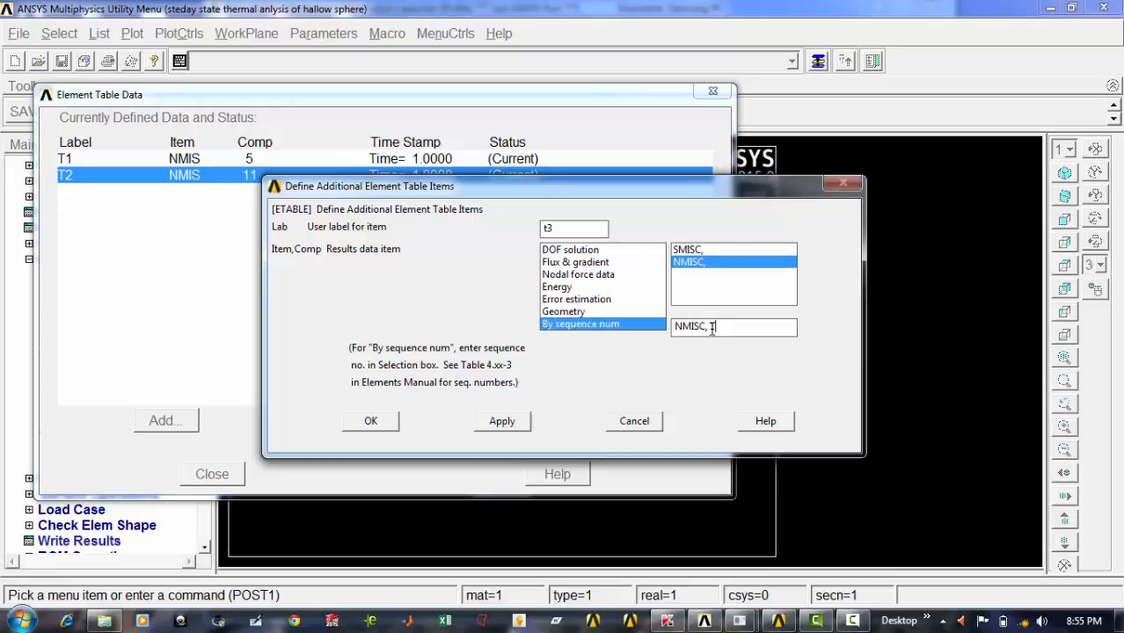
left_click(486, 421)
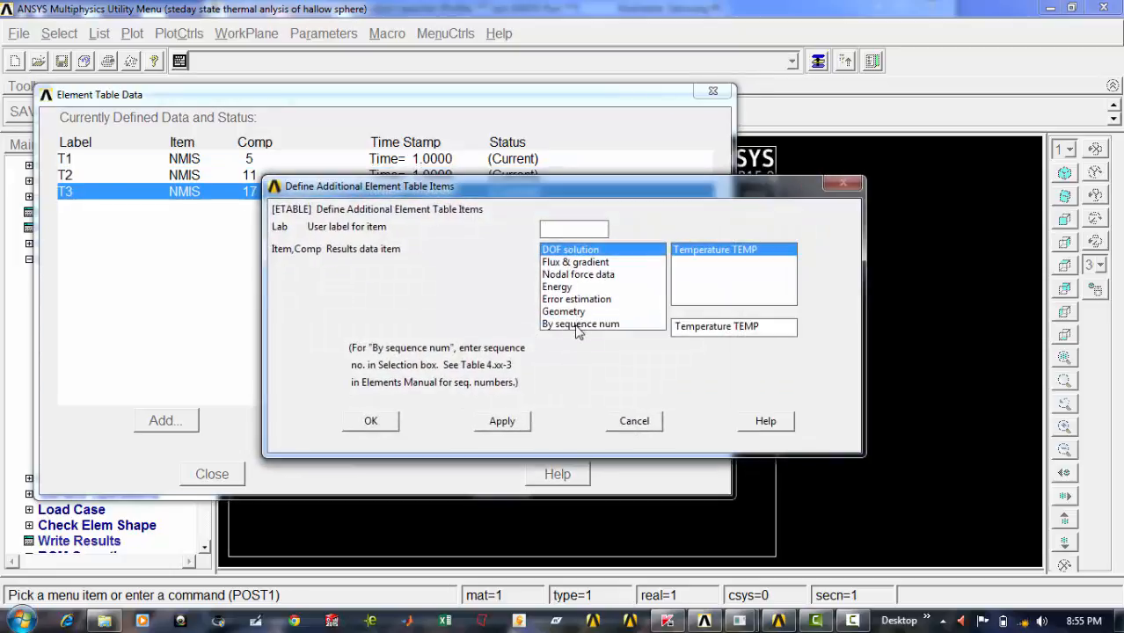
Add element table item t4 by sequence number with NMISC, 23 and finish adding items
left_click(576, 325)
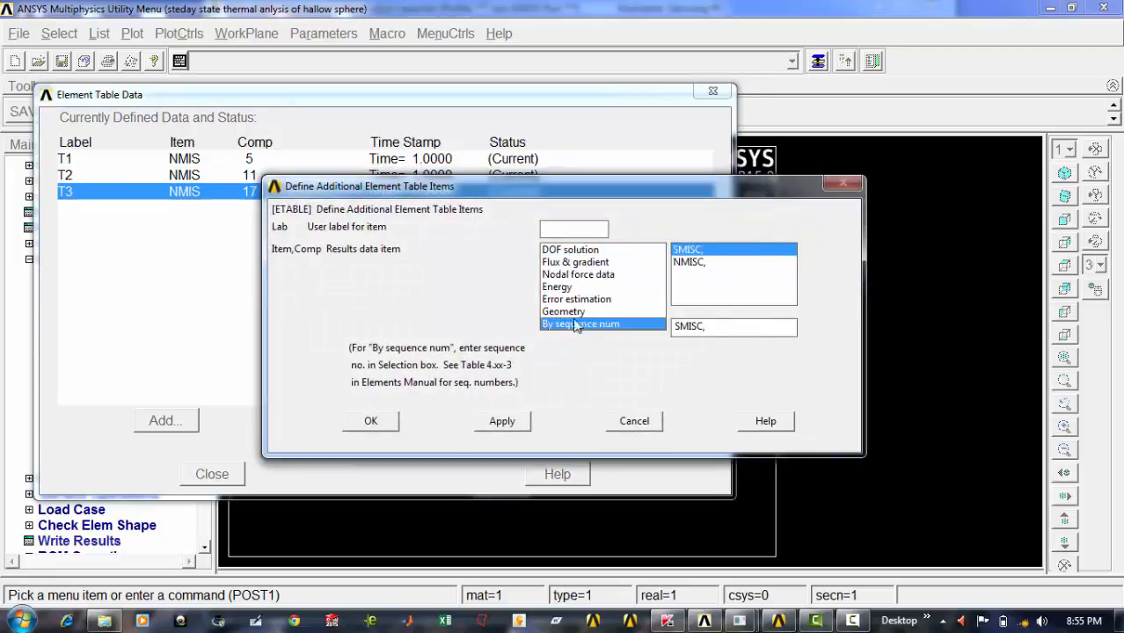
left_click(572, 232)
type("t4")
left_click(689, 263)
left_click(717, 327)
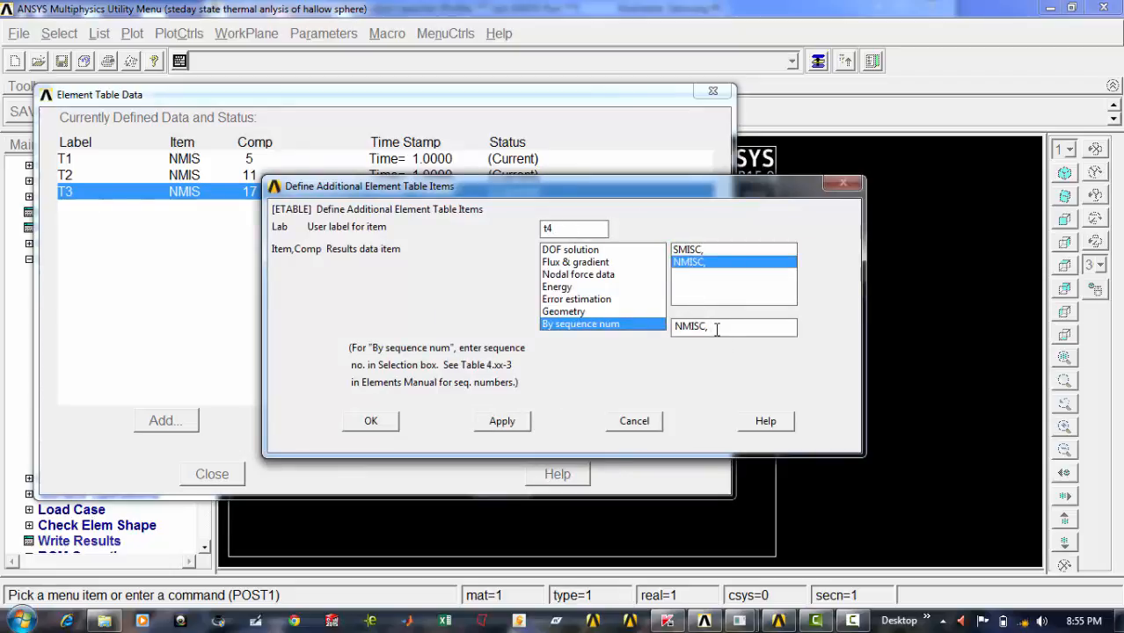
type("23")
left_click(371, 421)
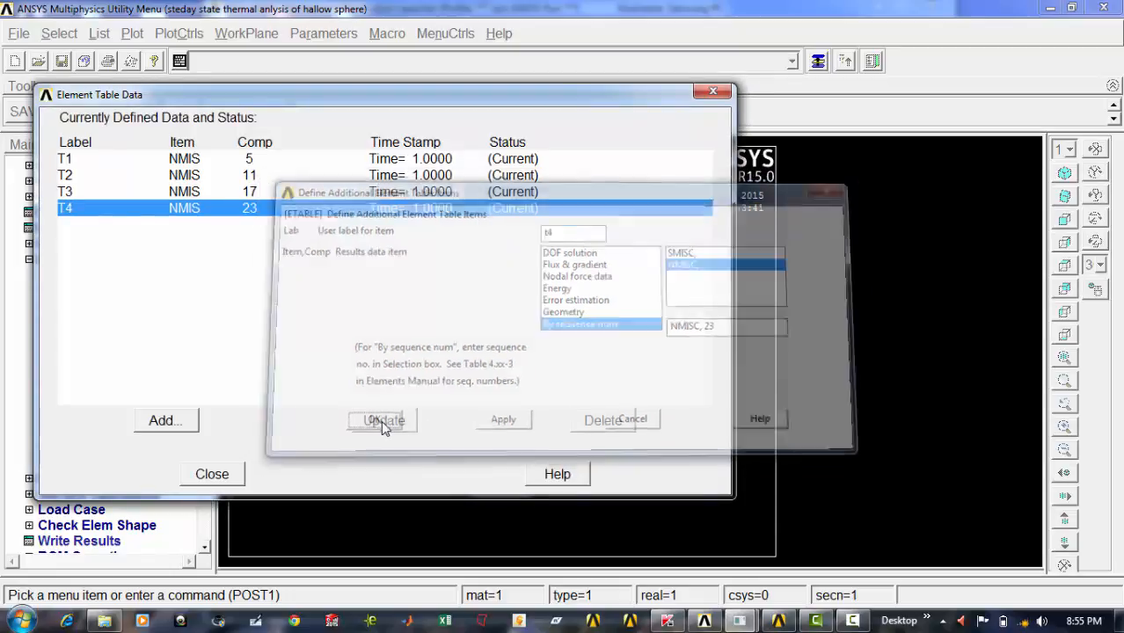
Close the element table definitions, and list the element table data for T1, T2, T3 and T4 to review the values per element
left_click(189, 162)
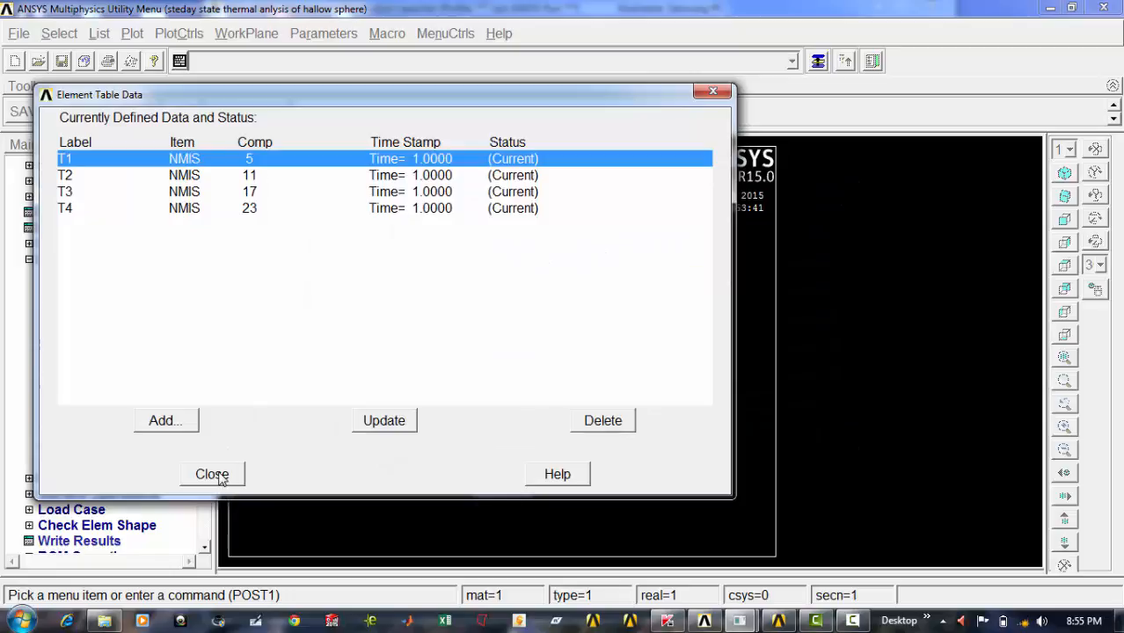
left_click(212, 475)
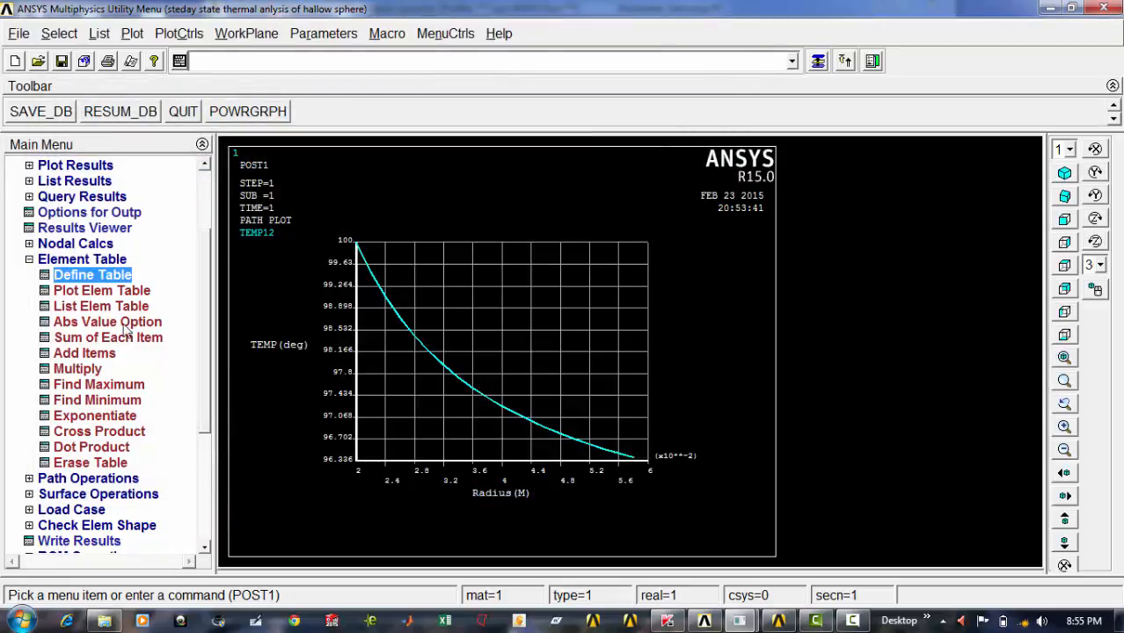
left_click(123, 307)
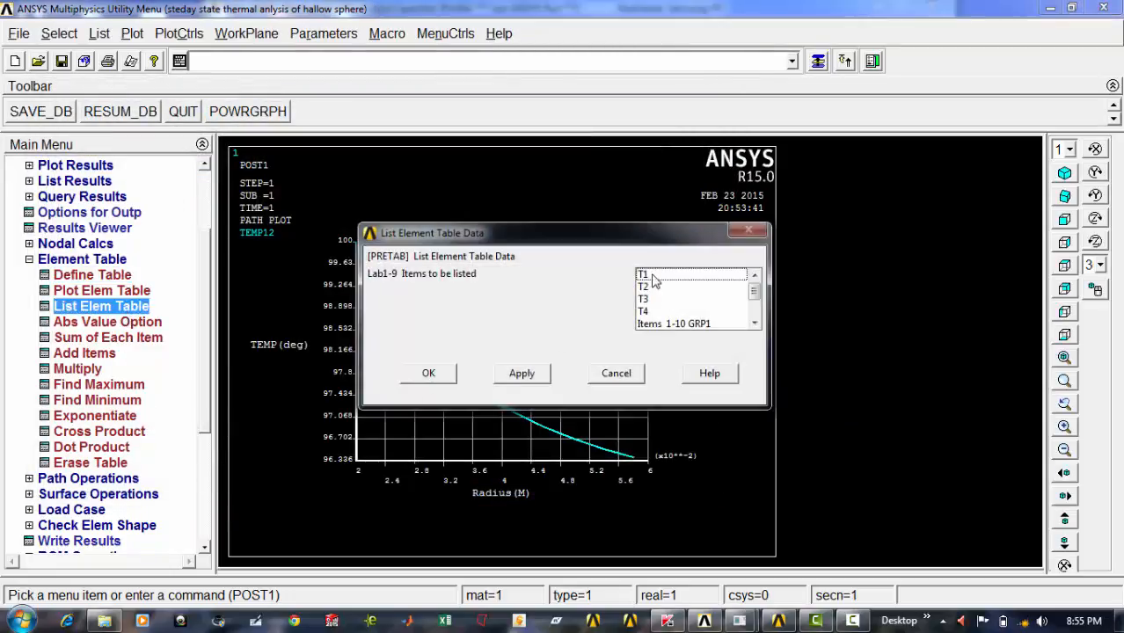
left_click_drag(651, 276, 644, 309)
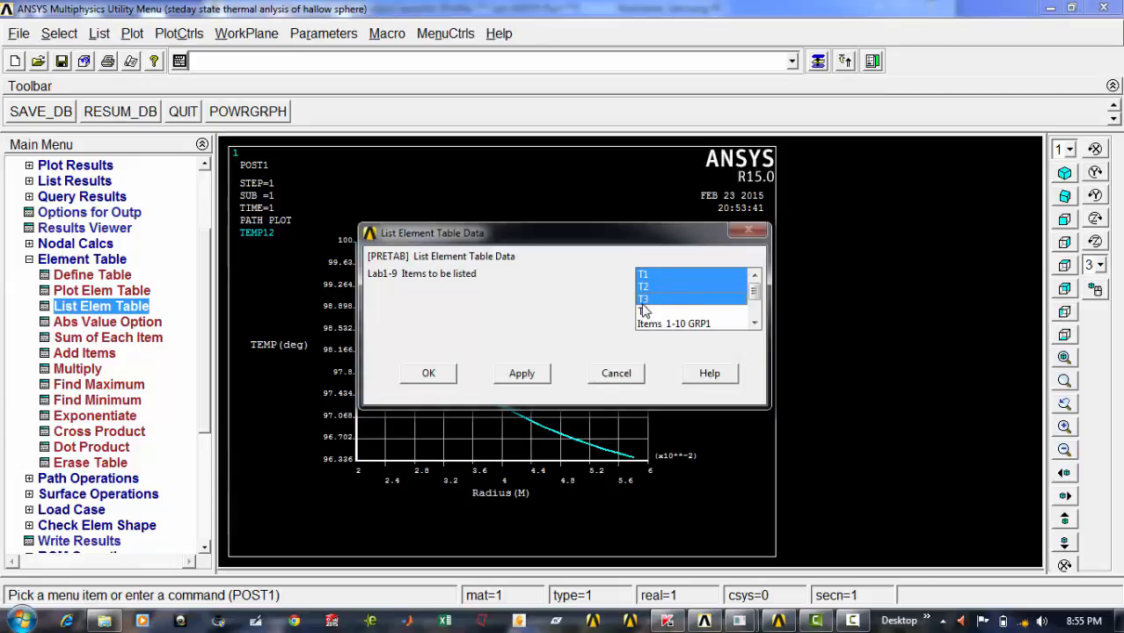
left_click(641, 303)
left_click(640, 301)
left_click(644, 312)
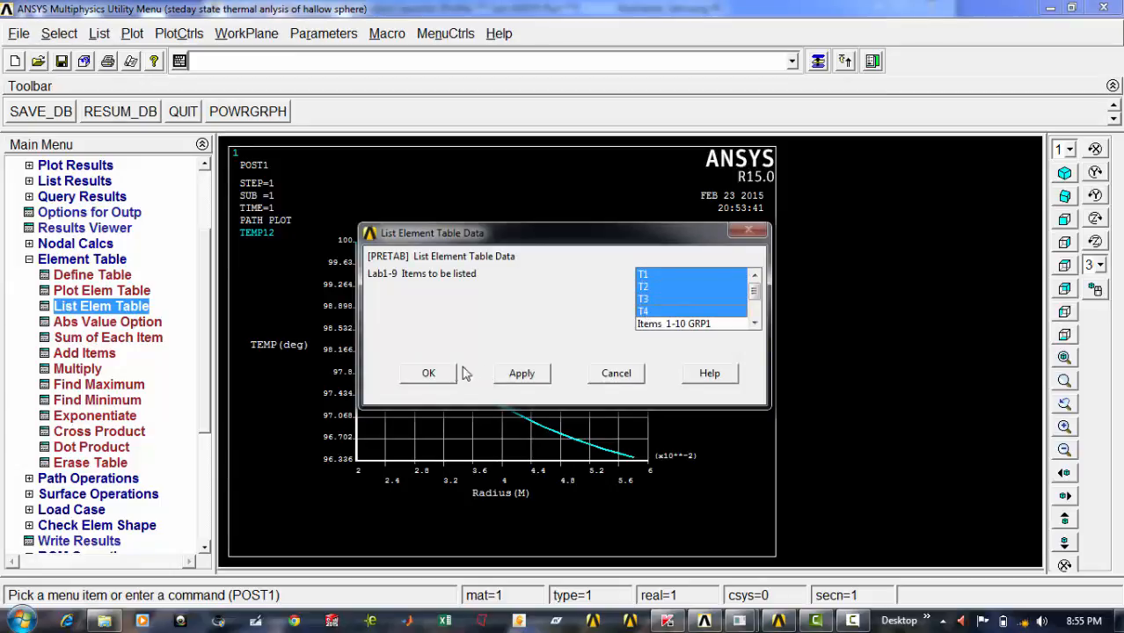
left_click(428, 373)
scroll(433, 336, "down", 3)
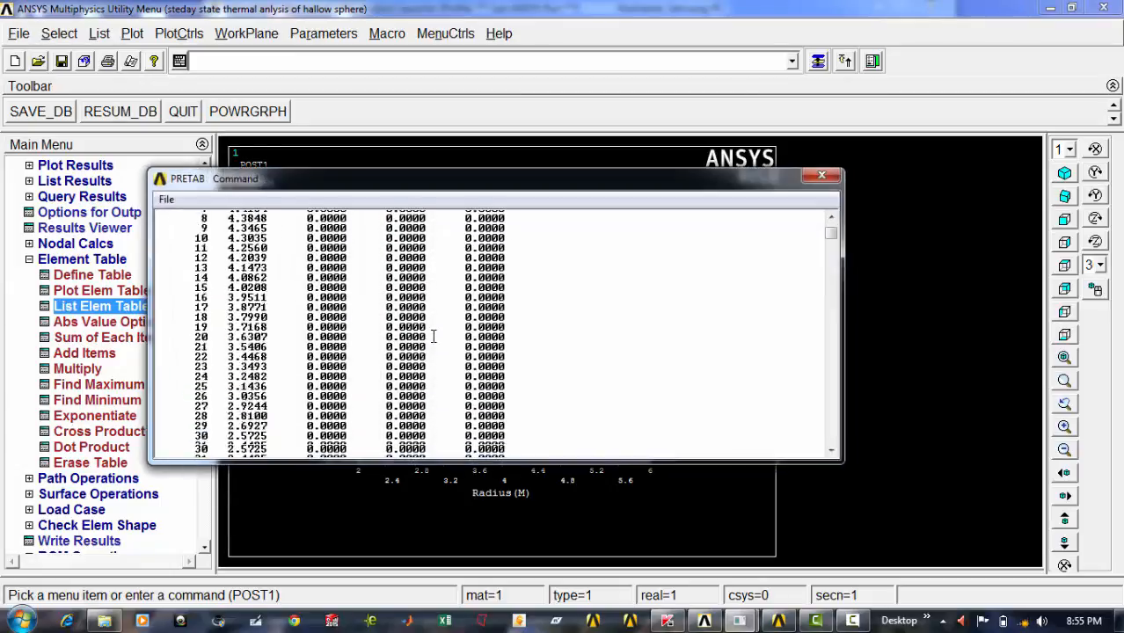
scroll(433, 336, "down", 20)
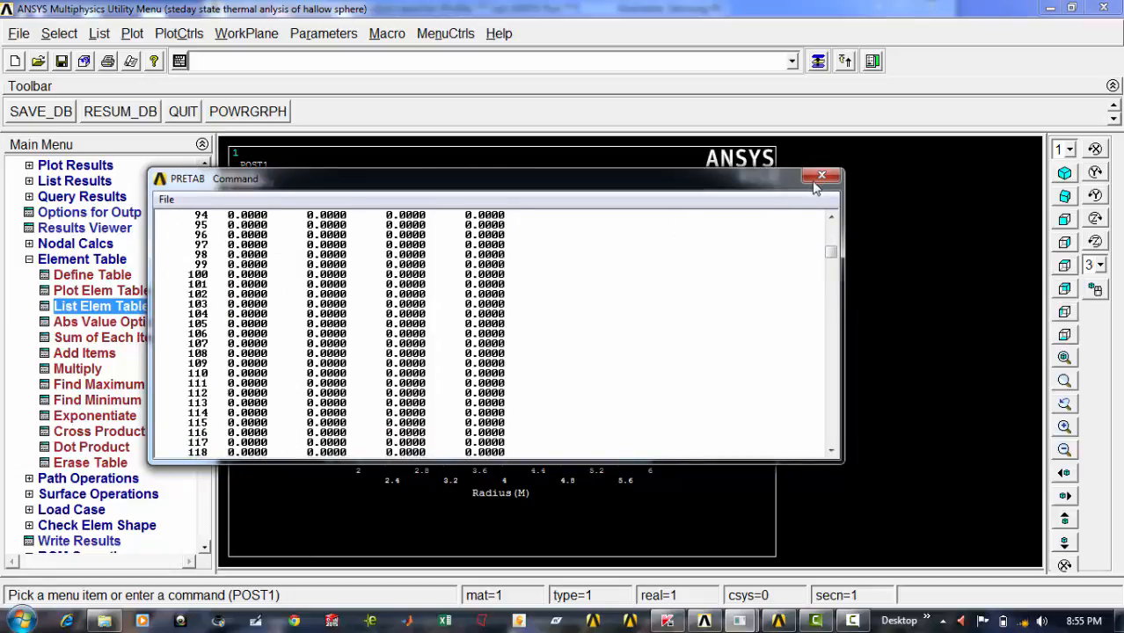
left_click(820, 177)
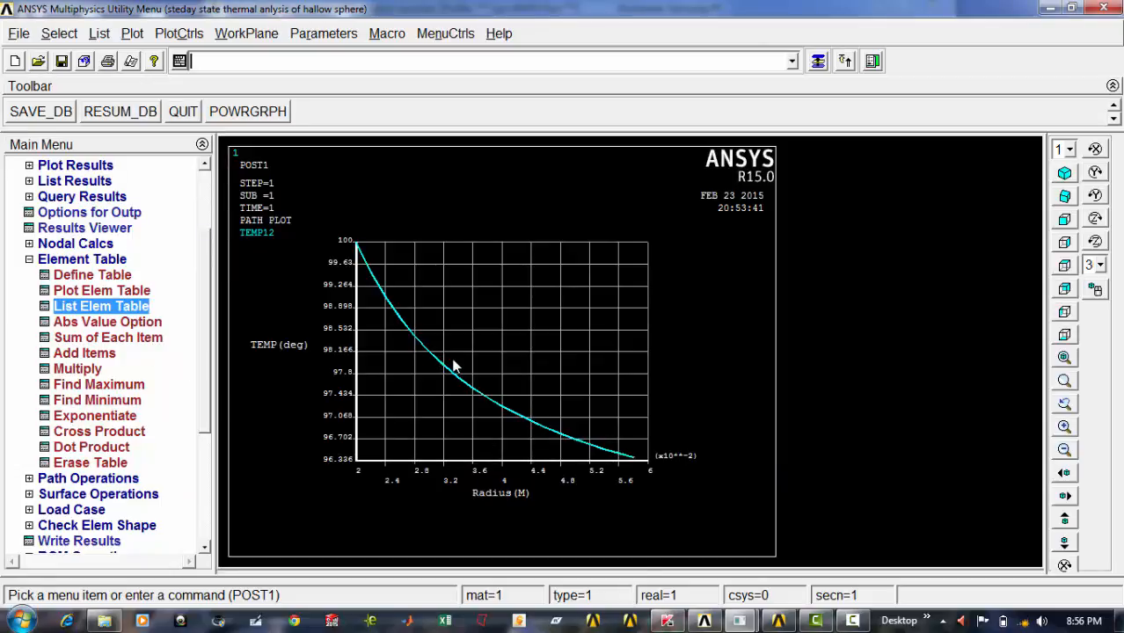
Calculate the tabular sum of each element table item and dismiss the Windows colour scheme prompt without changing the scheme
left_click(113, 339)
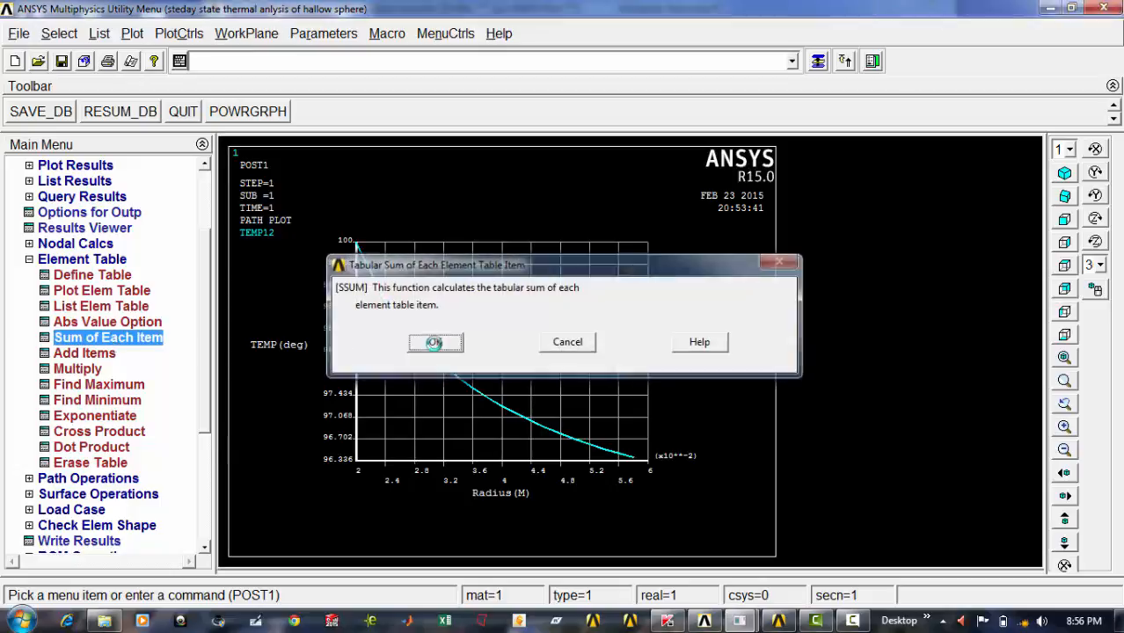
left_click(434, 343)
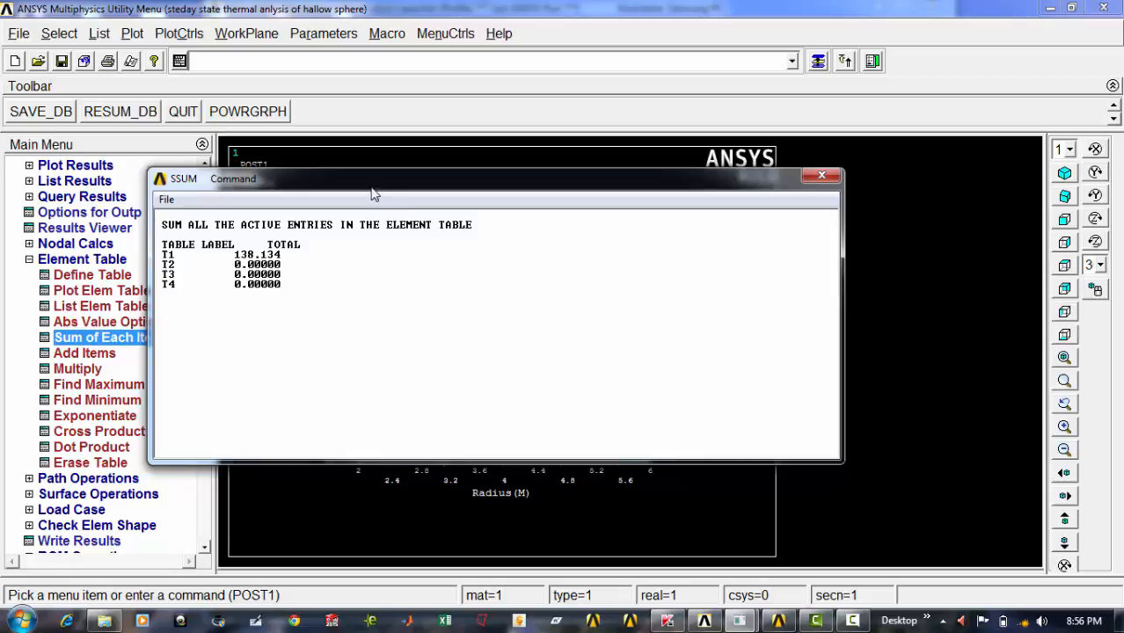
left_click_drag(375, 186, 428, 157)
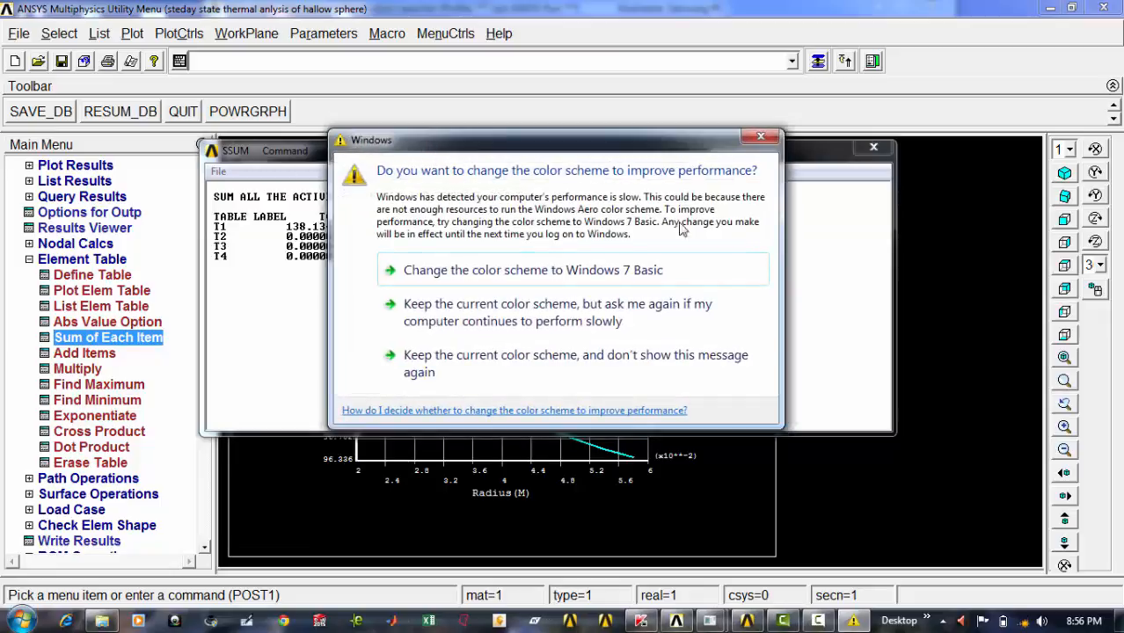
left_click(761, 136)
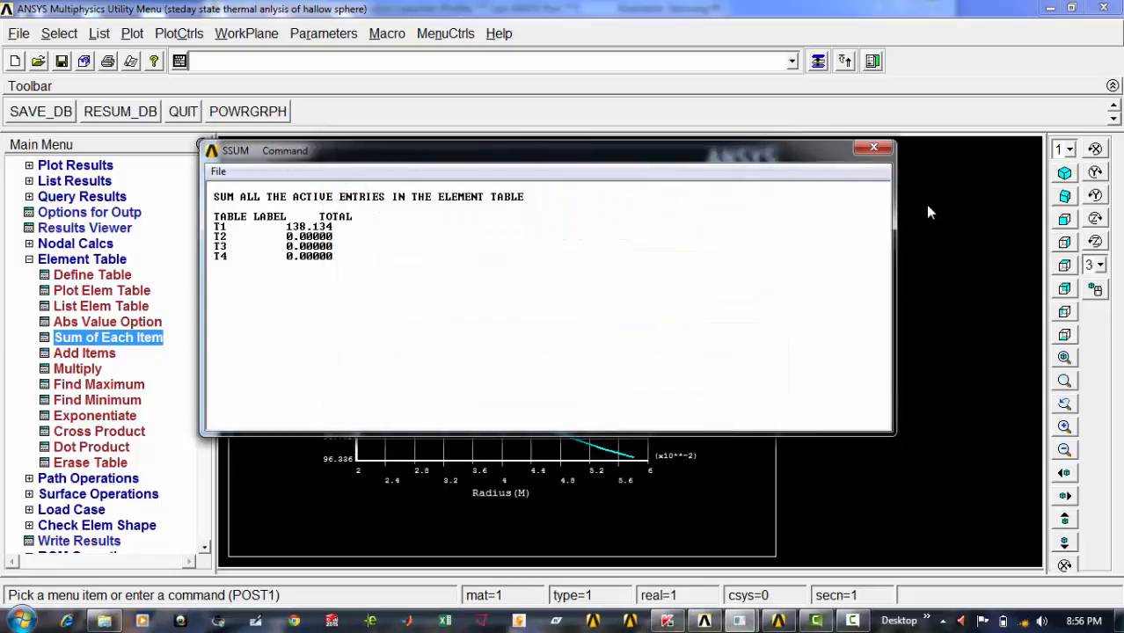